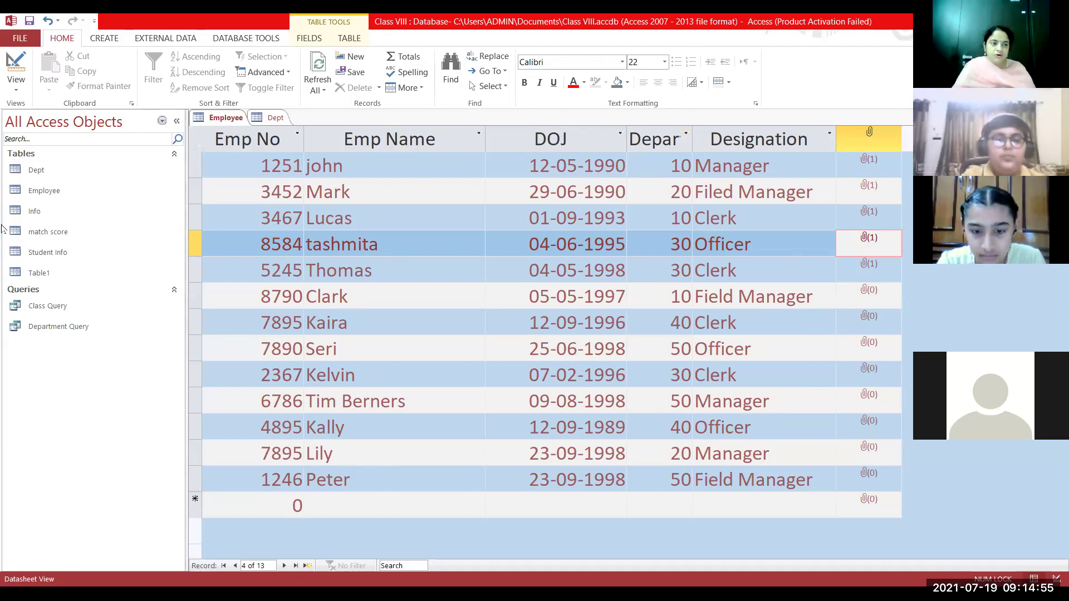
# Create a form based on the Employee table.
pyautogui.click(44, 191)
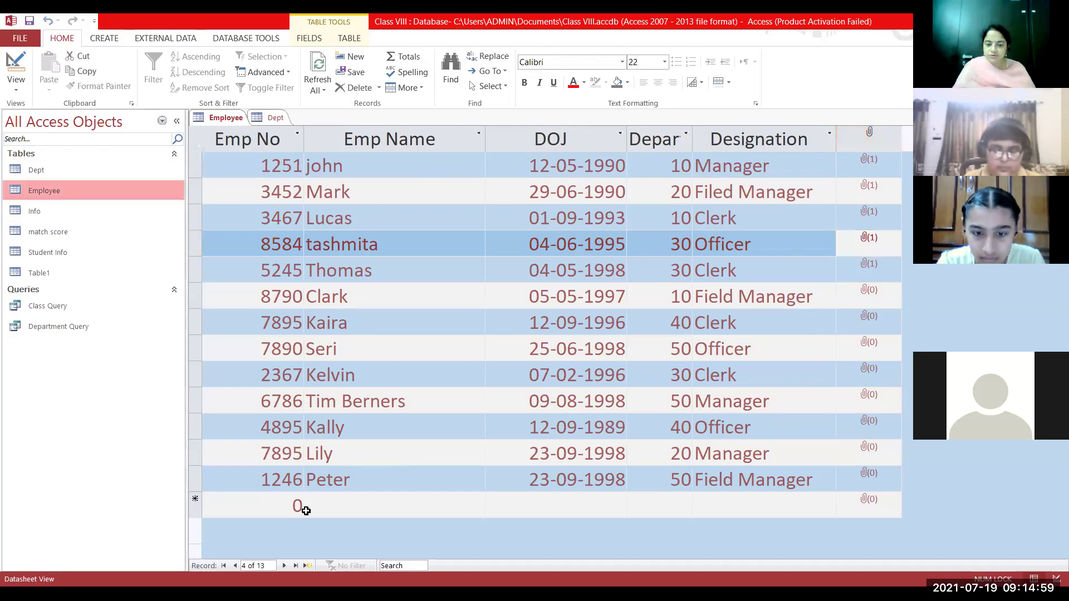
pyautogui.click(112, 42)
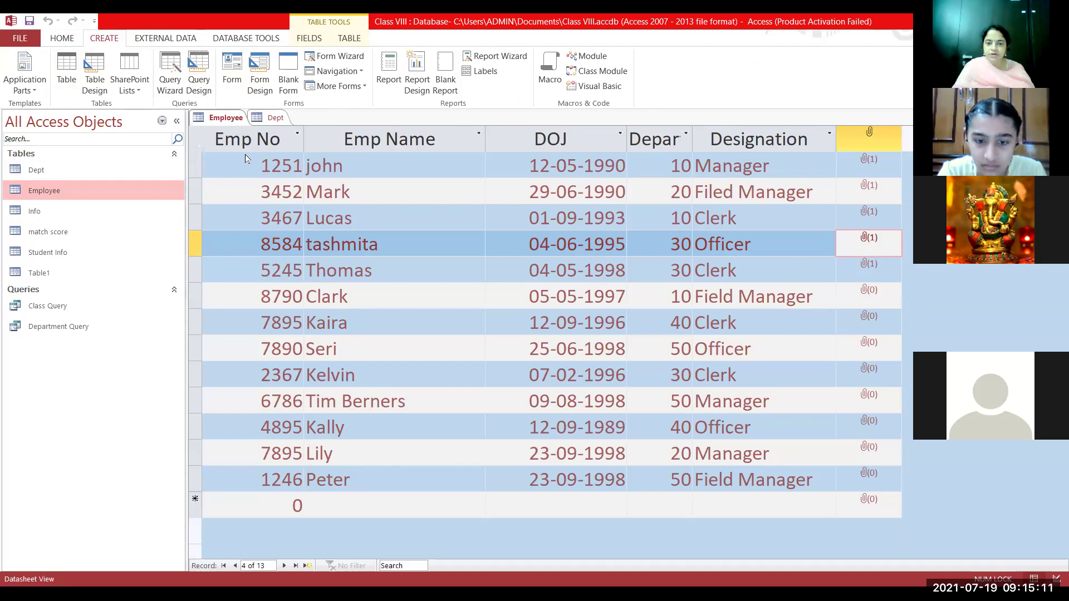
pyautogui.click(231, 70)
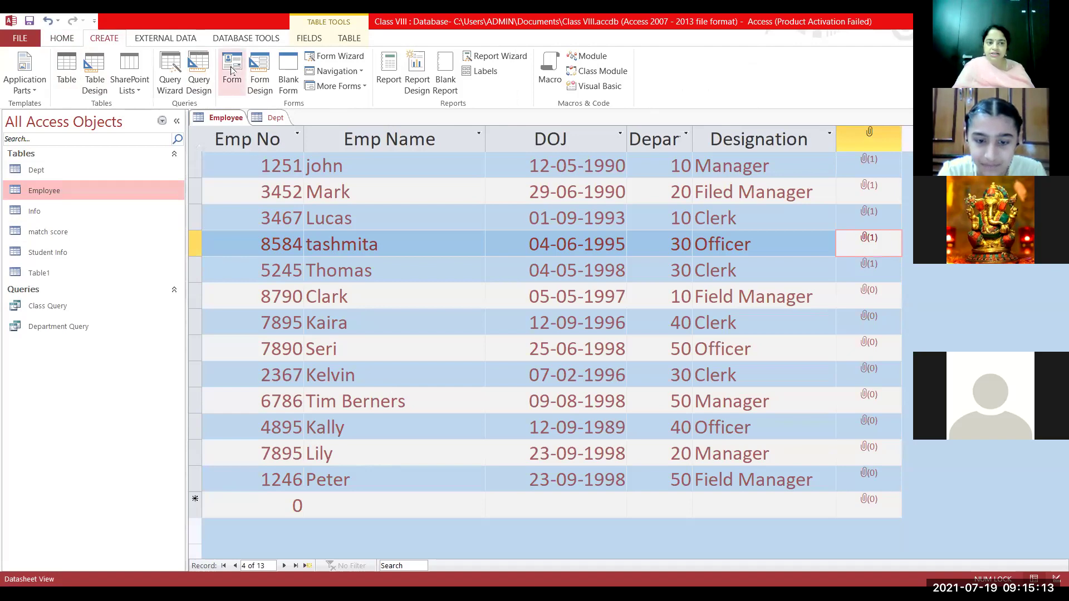
pyautogui.click(231, 70)
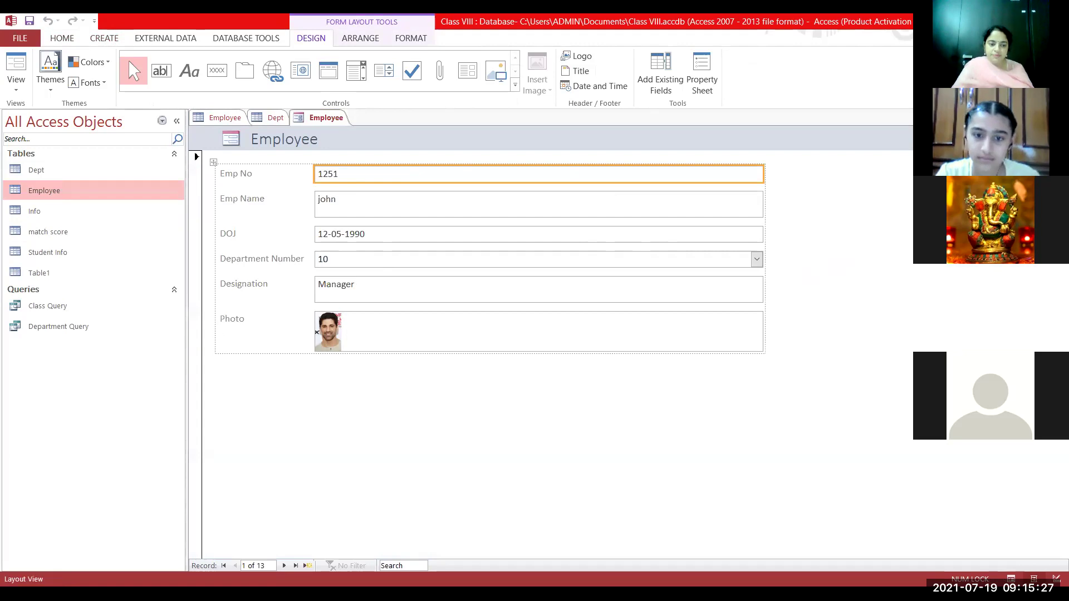
# Advance through the new Employee form to the sixth record and switch the form to Form View.
pyautogui.click(285, 566)
pyautogui.click(285, 566)
pyautogui.click(285, 565)
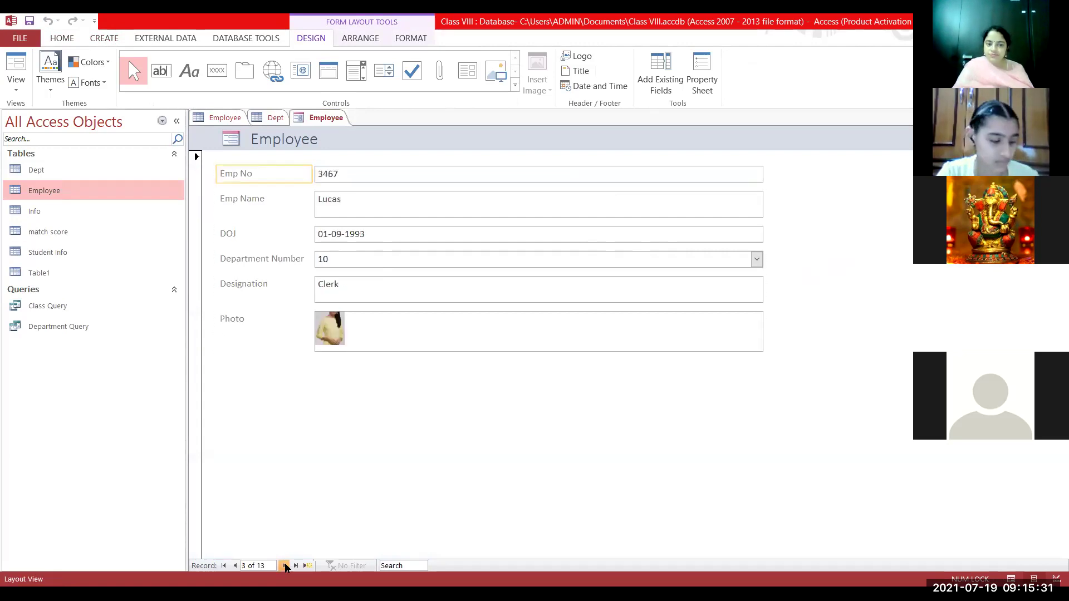
pyautogui.click(285, 565)
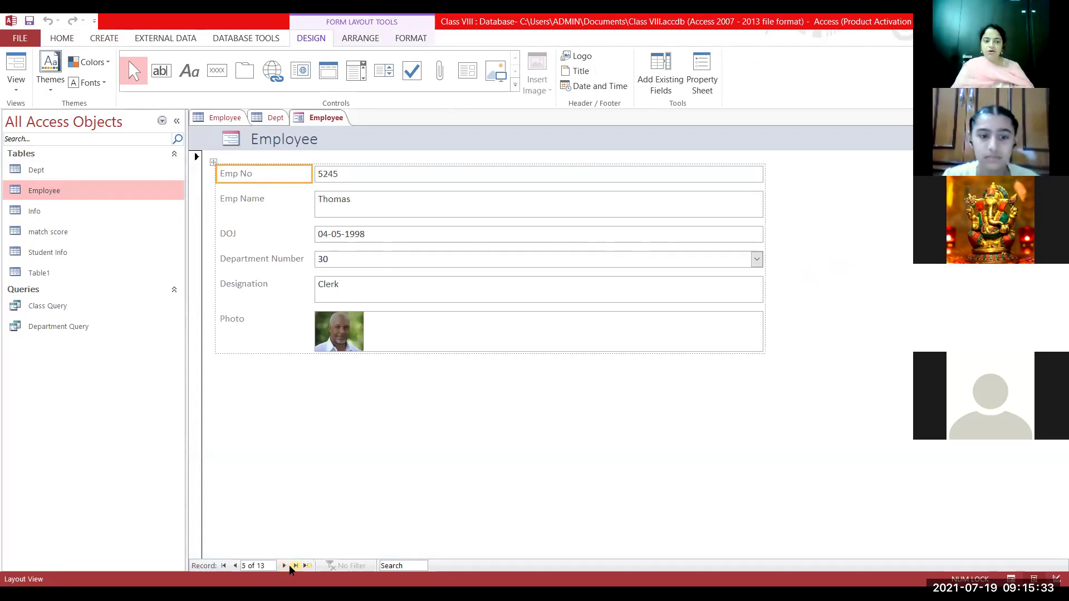
pyautogui.click(285, 570)
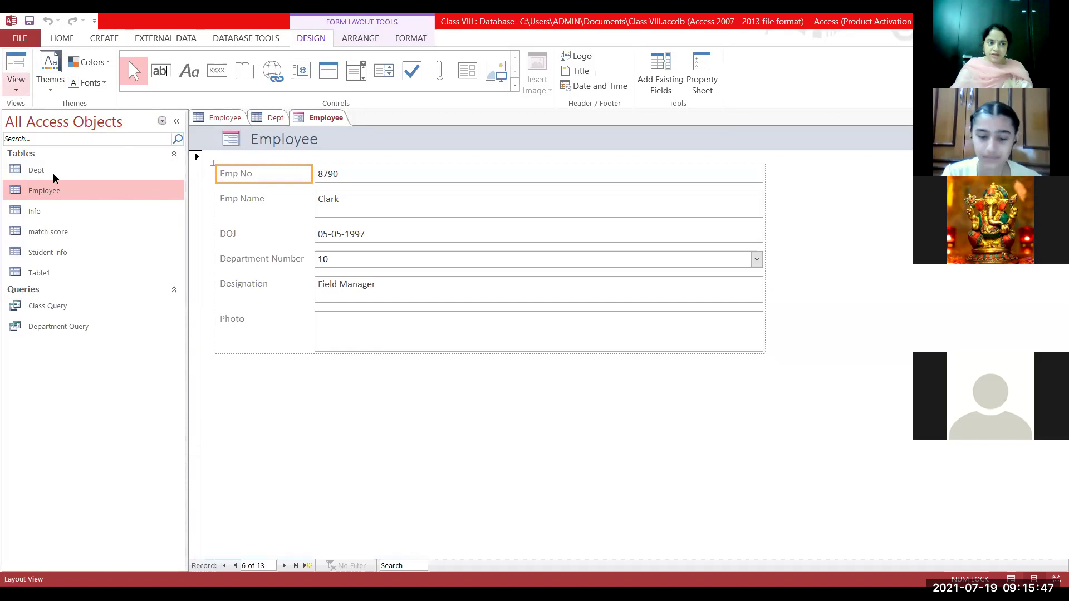
pyautogui.click(17, 90)
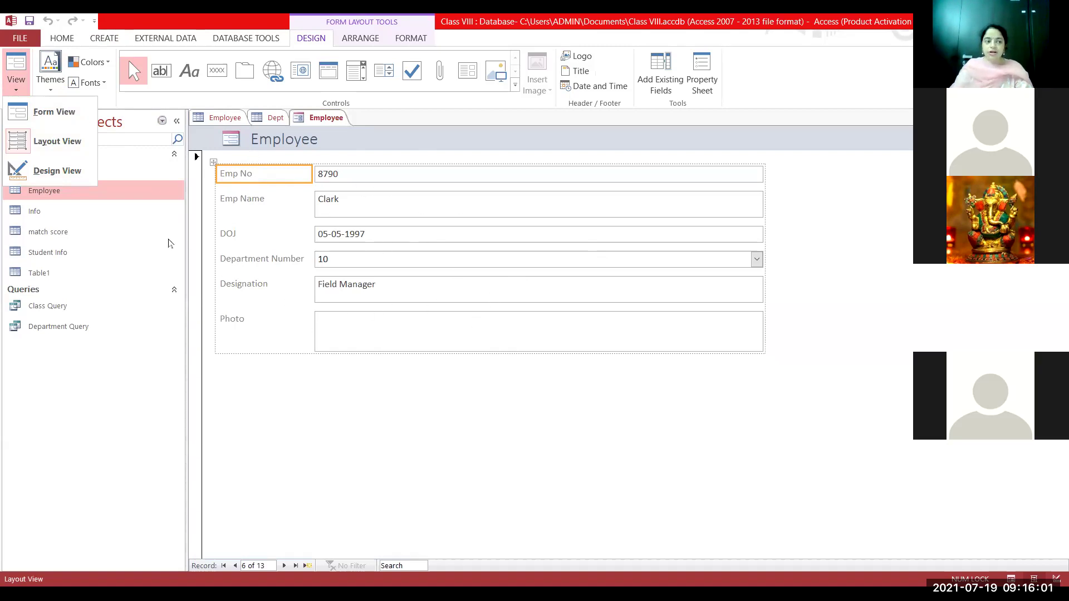
pyautogui.click(64, 121)
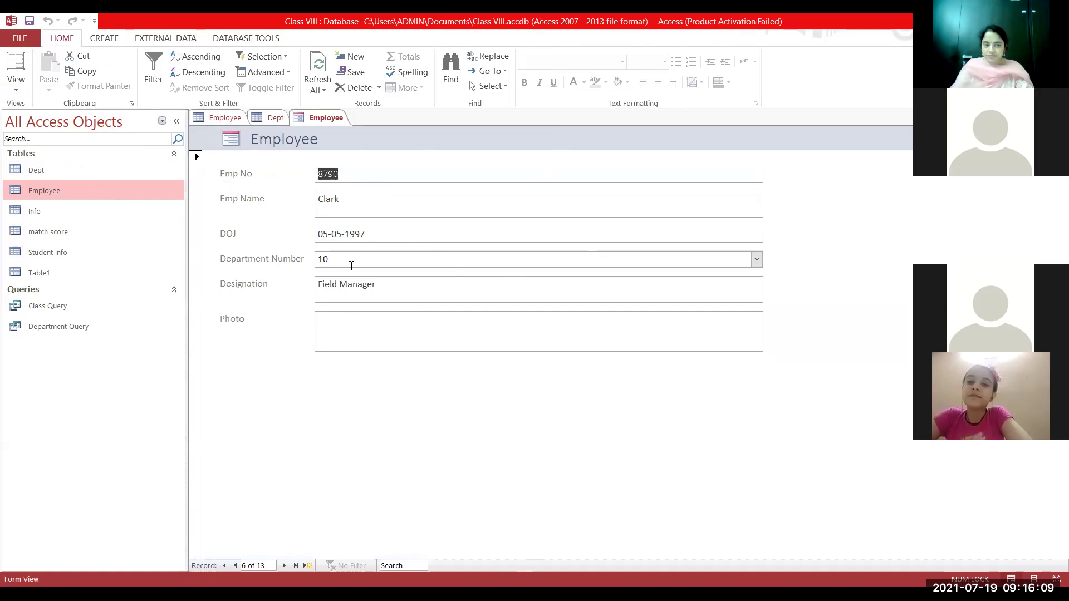
# Attach source.jpg from the Pictures folder to the Photo field of the sixth employee record.
pyautogui.click(376, 331)
pyautogui.click(372, 339)
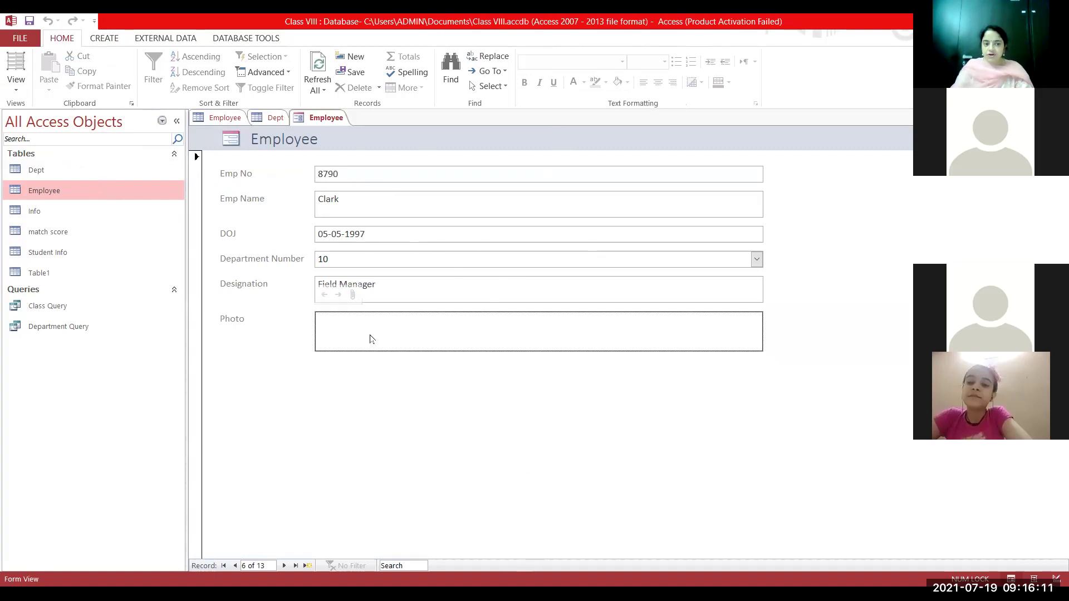
pyautogui.doubleClick(417, 331)
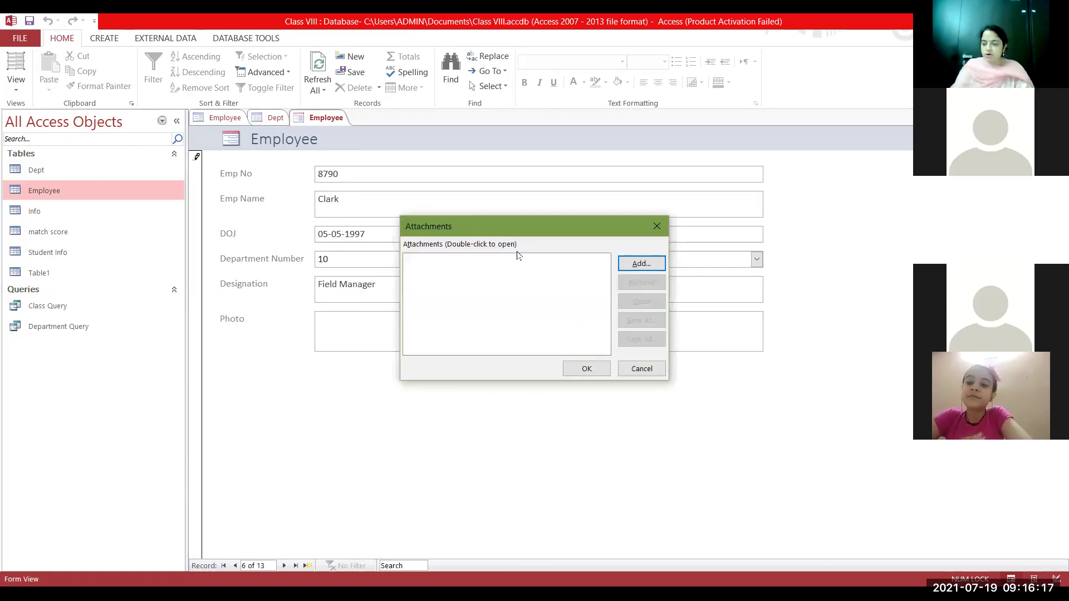
pyautogui.click(633, 266)
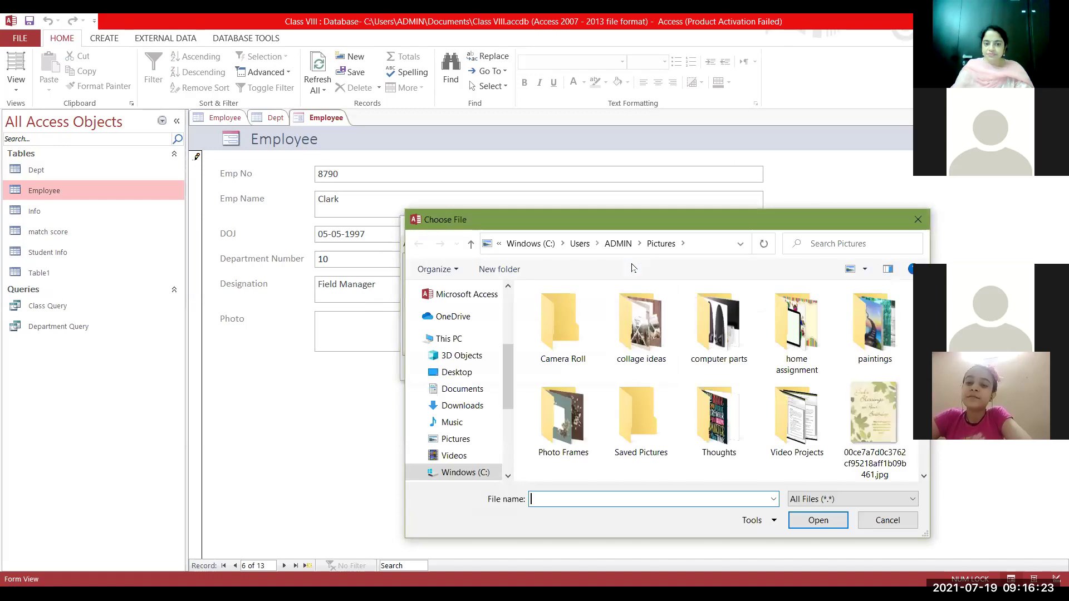
pyautogui.moveTo(627, 217); pyautogui.dragTo(661, 179)
pyautogui.scroll(-5, 731, 315)
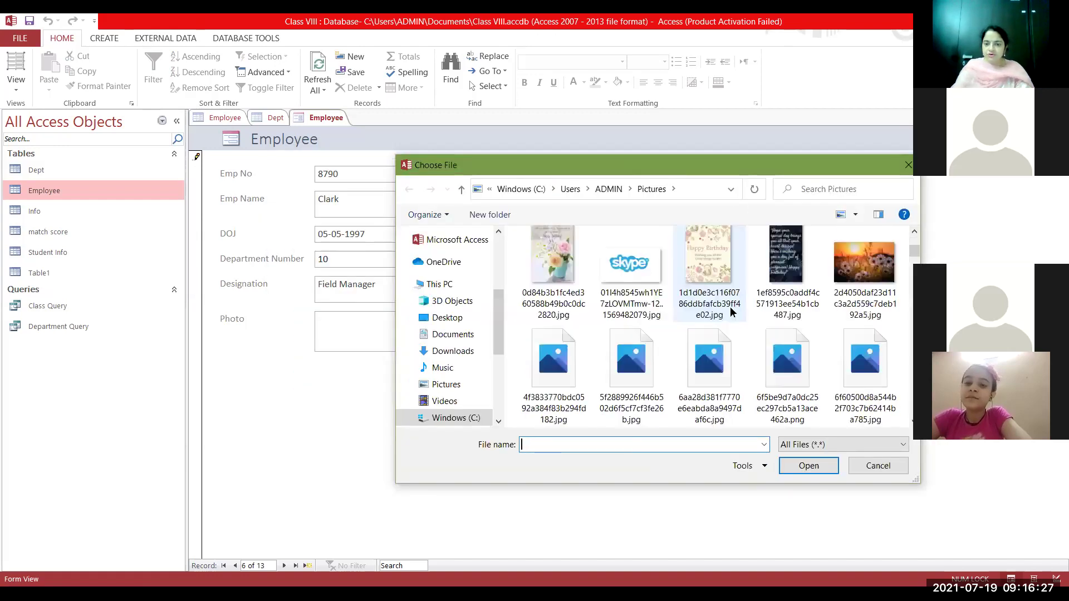
pyautogui.scroll(-10, 730, 314)
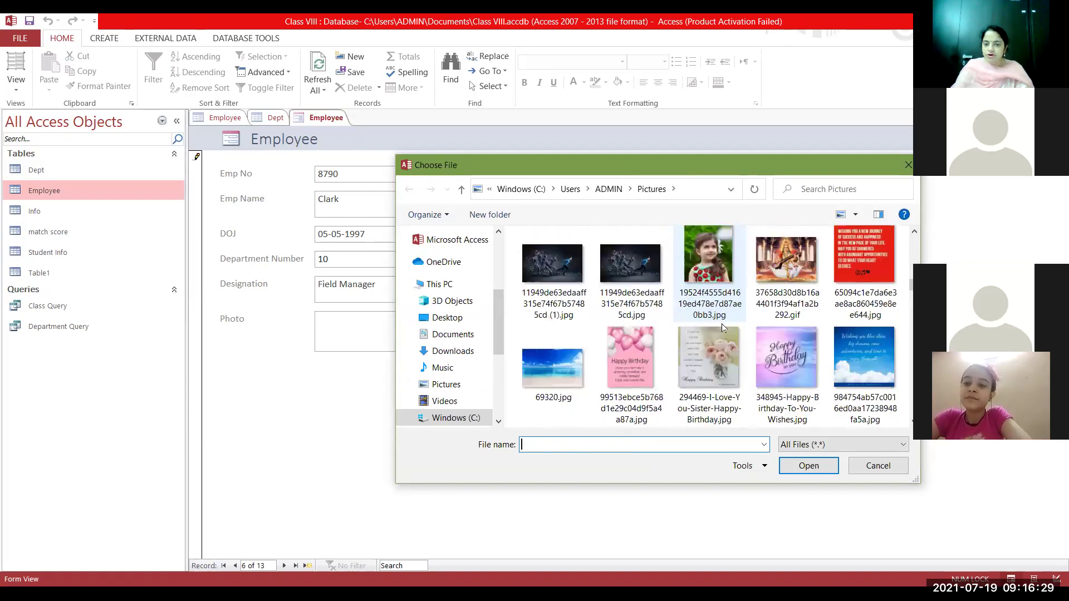
pyautogui.scroll(-8, 718, 334)
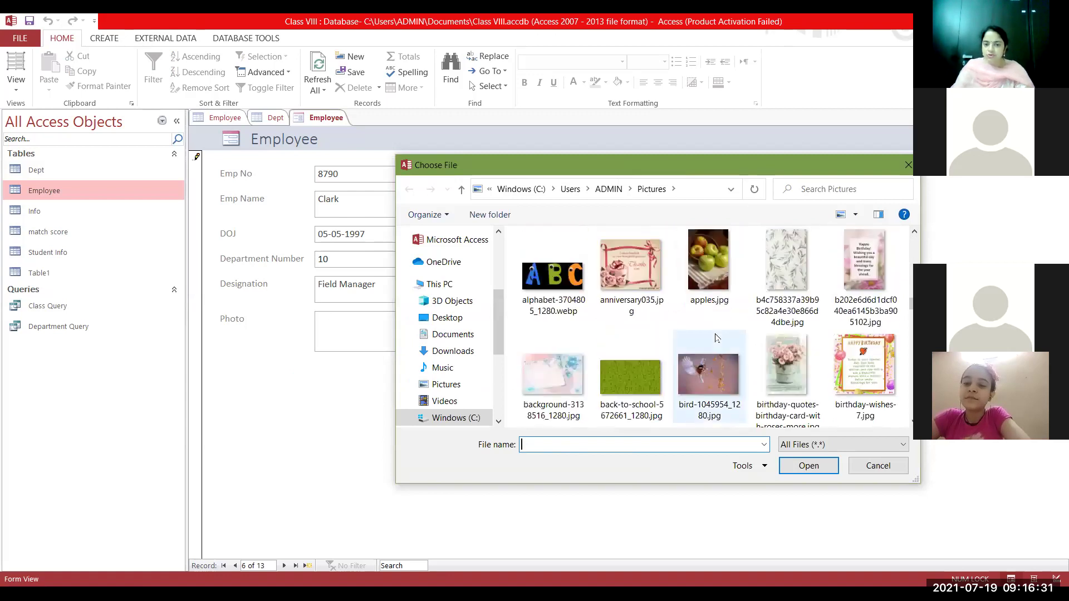
pyautogui.scroll(-10, 713, 340)
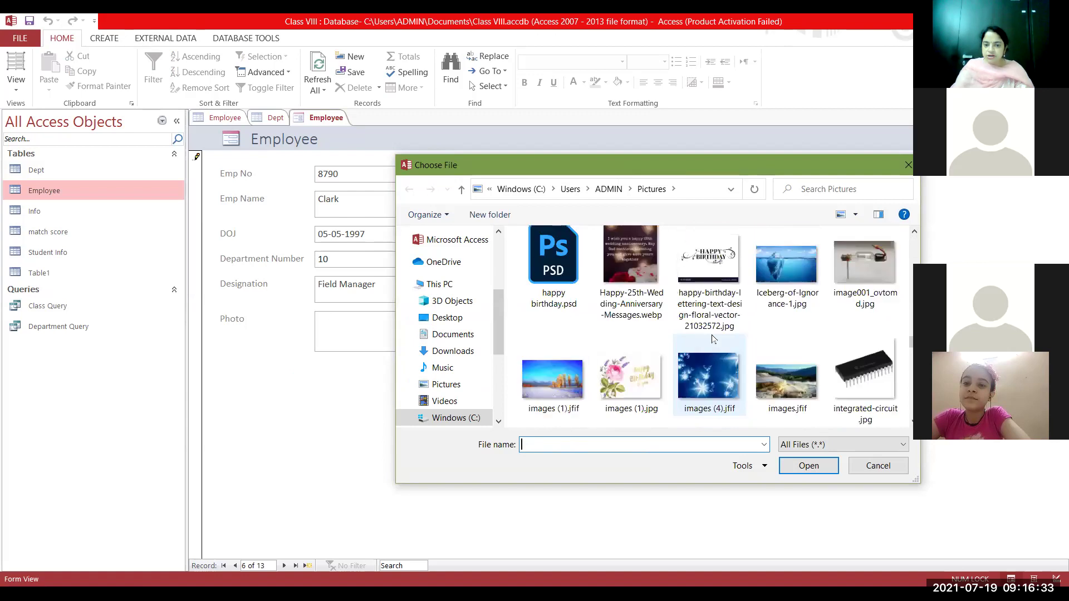
pyautogui.scroll(-10, 712, 335)
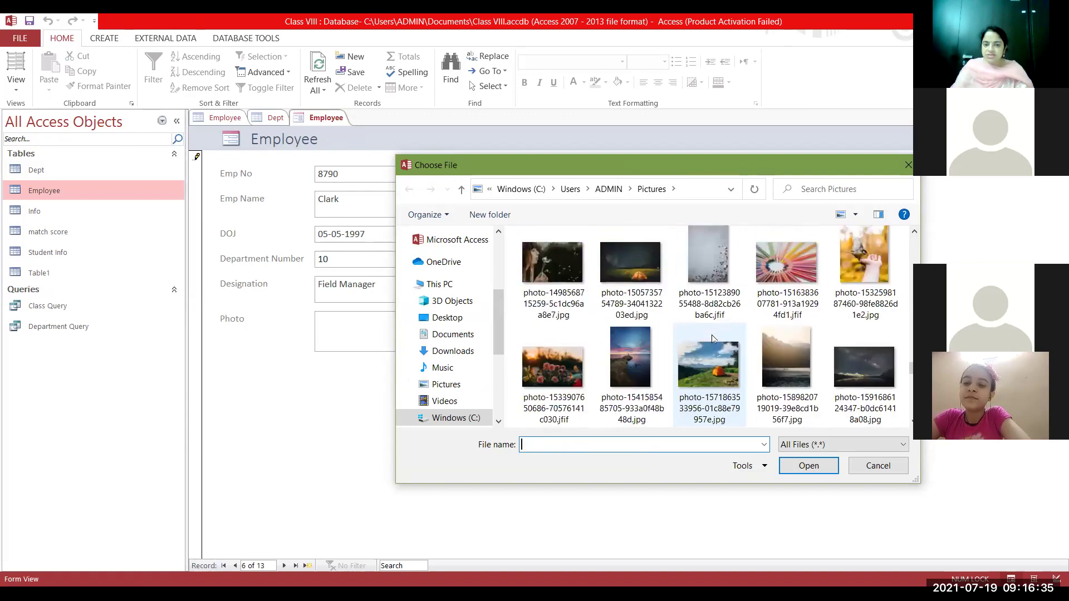
pyautogui.scroll(-6, 711, 337)
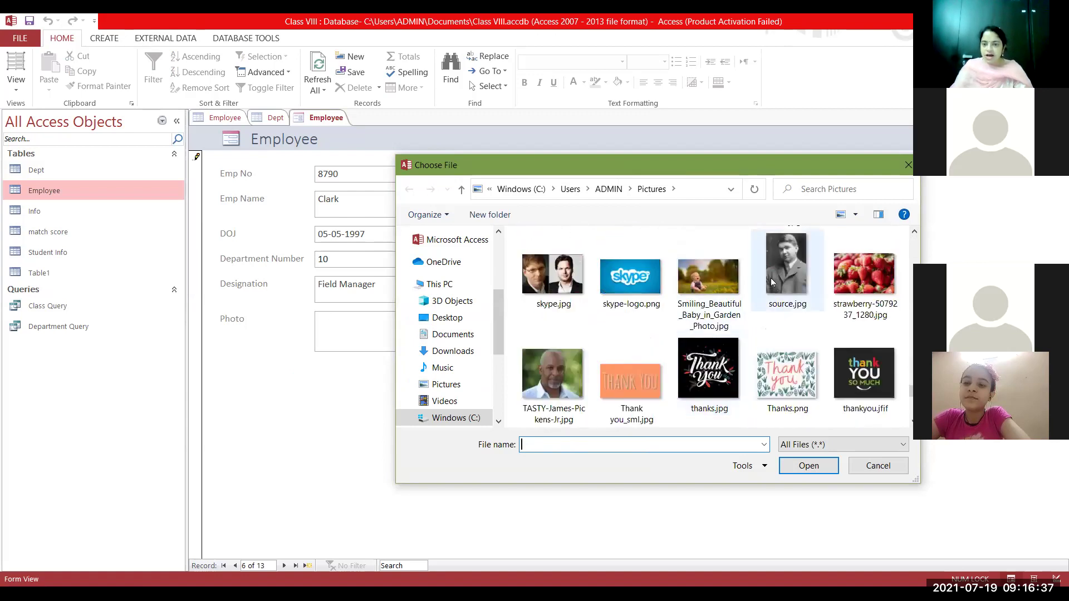
pyautogui.click(773, 280)
pyautogui.press('Return')
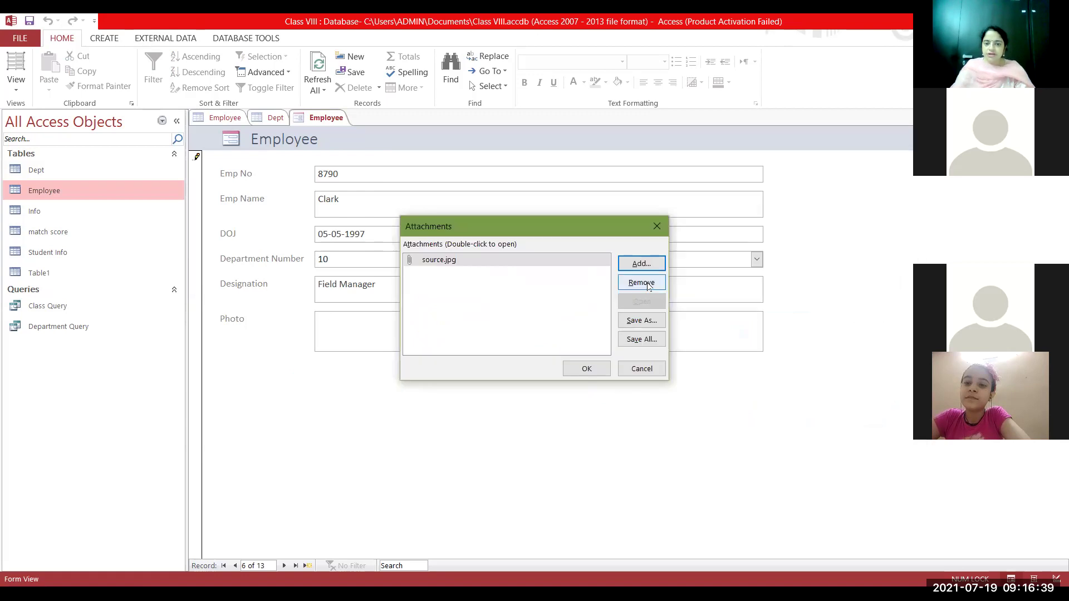
pyautogui.click(602, 377)
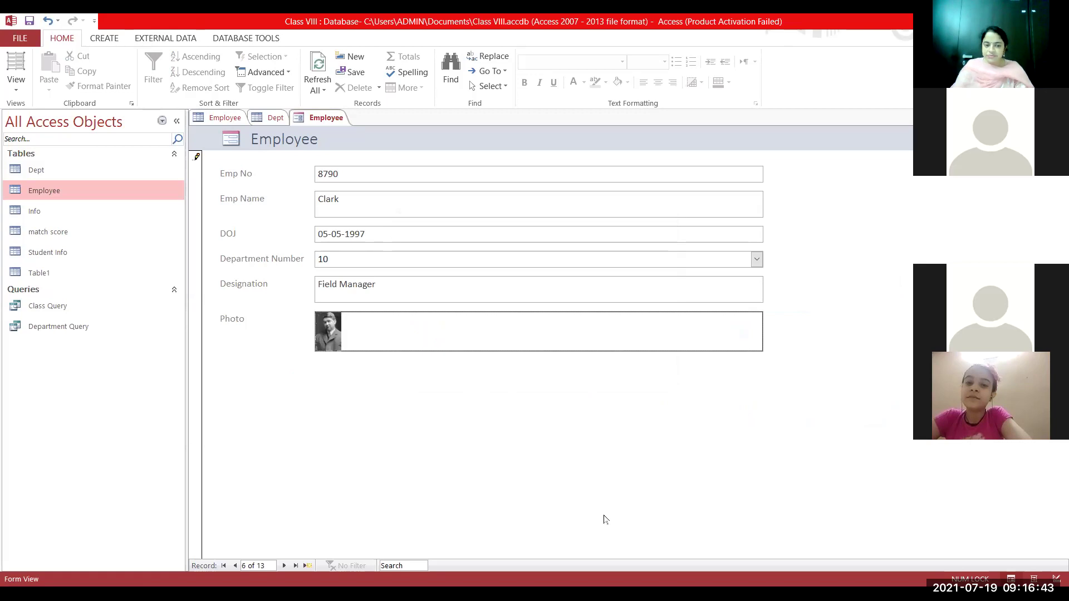
# Go to the seventh employee record and attach bridget-regan.jpg from the Pictures folder to its Photo field.
pyautogui.click(284, 566)
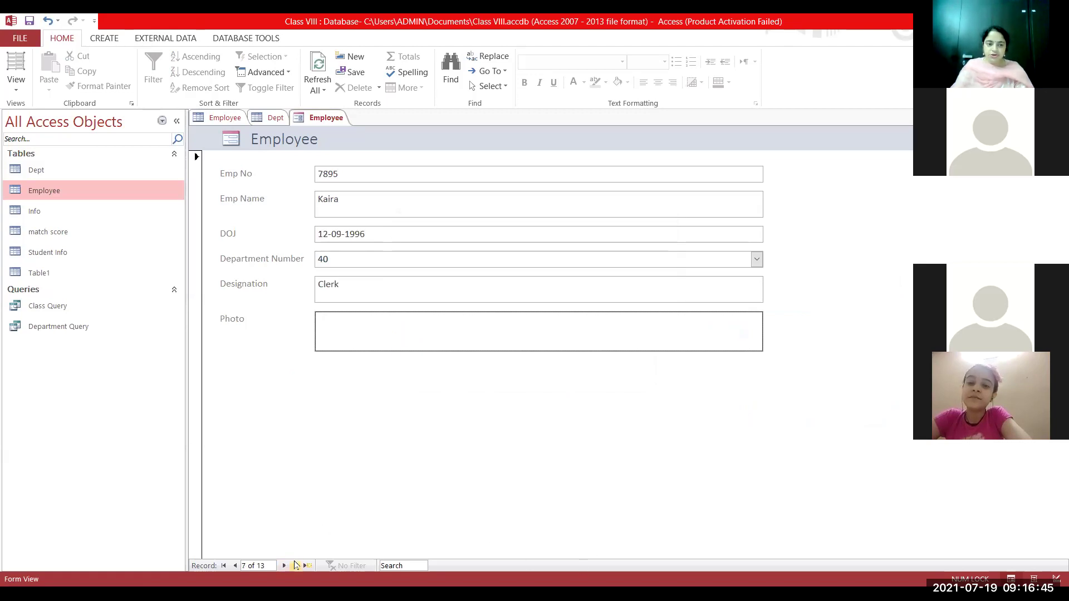
pyautogui.doubleClick(366, 332)
pyautogui.click(656, 267)
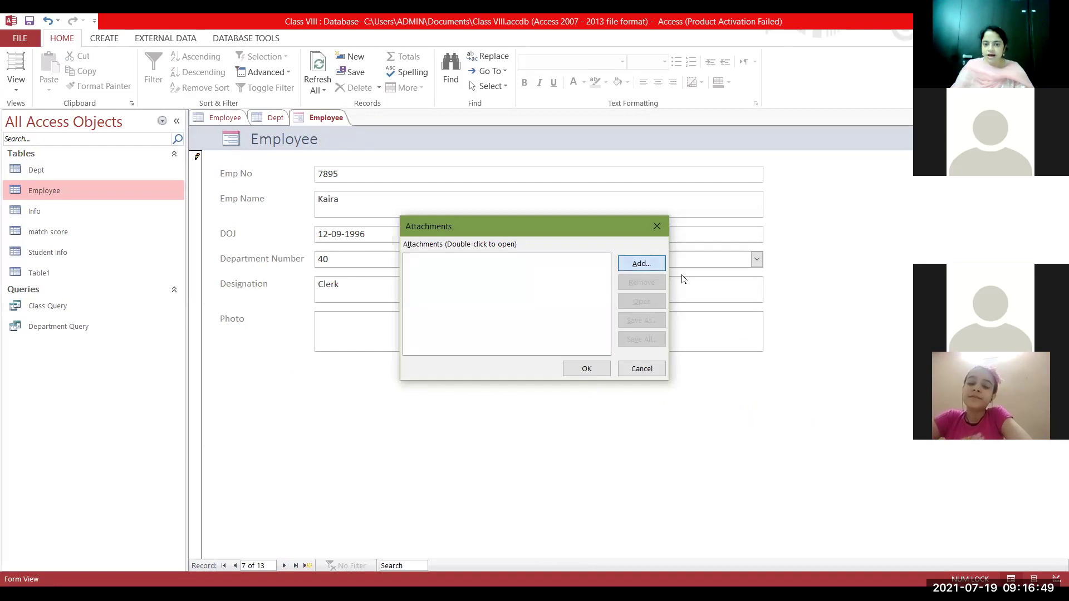
pyautogui.scroll(-3, 702, 358)
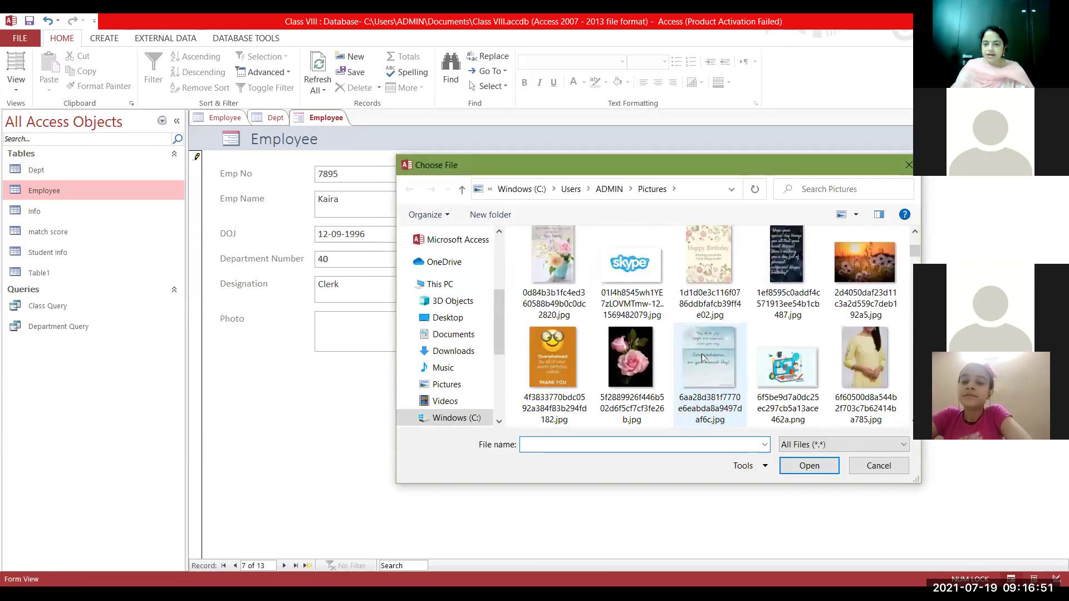
pyautogui.scroll(-8, 703, 358)
pyautogui.scroll(-8, 701, 353)
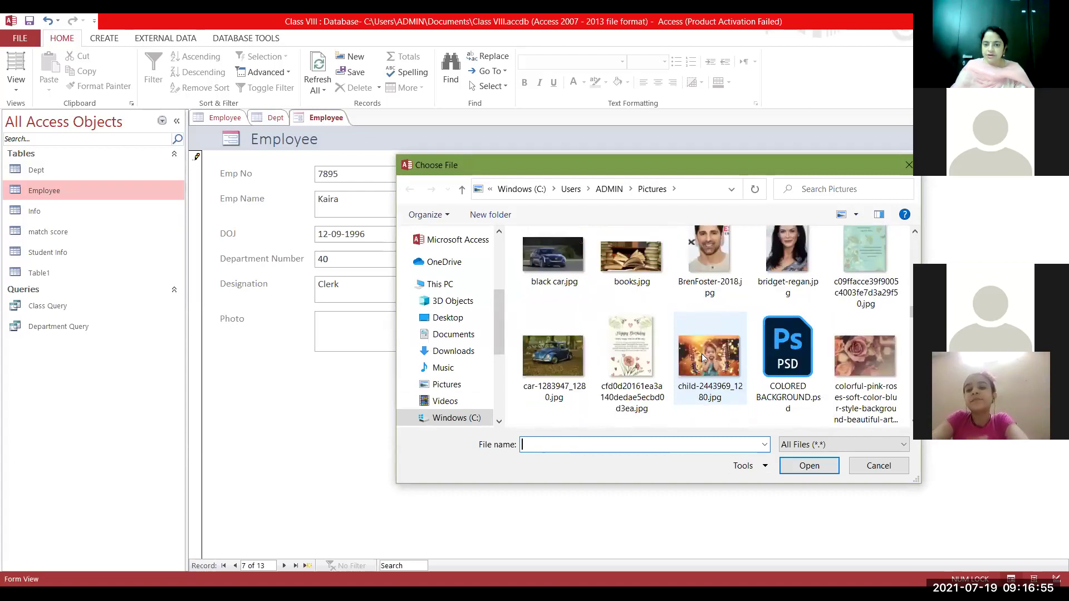
pyautogui.doubleClick(783, 234)
pyautogui.click(587, 370)
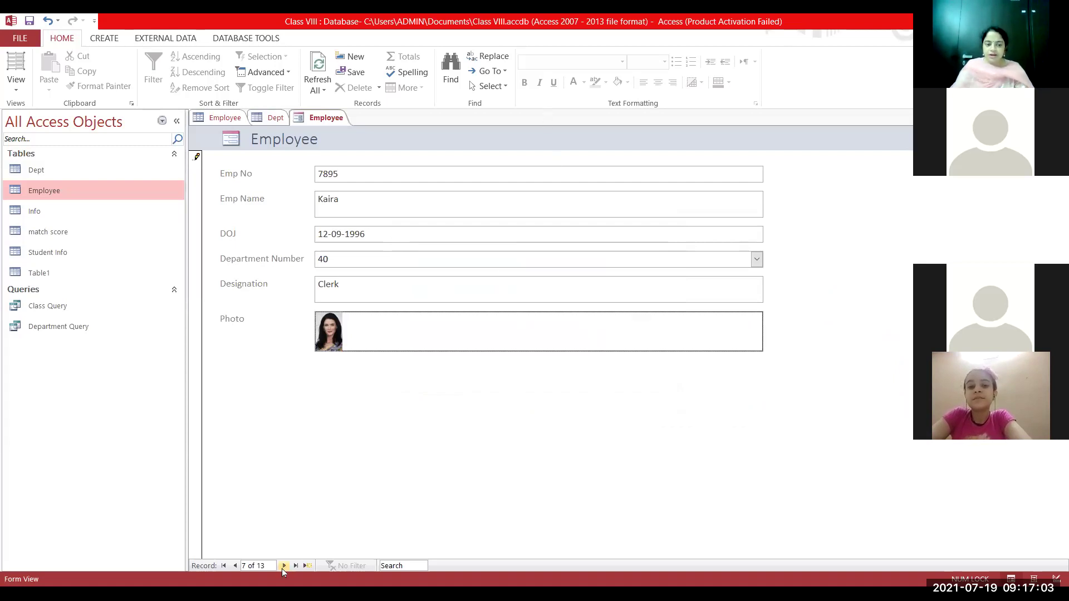
# Advance to the eighth employee record and switch the form to Design View.
pyautogui.click(284, 566)
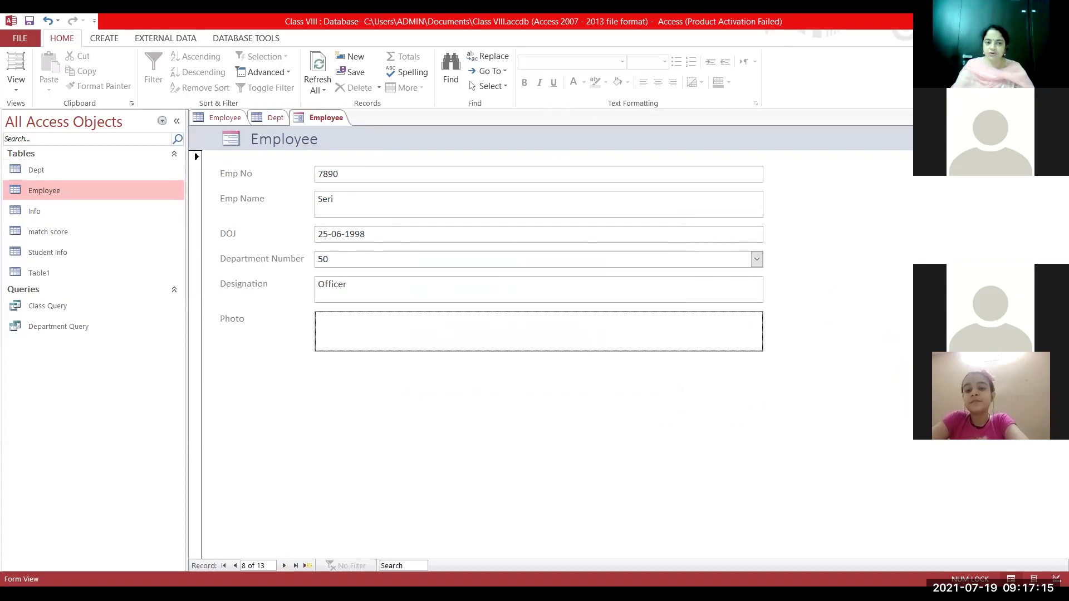
pyautogui.click(16, 89)
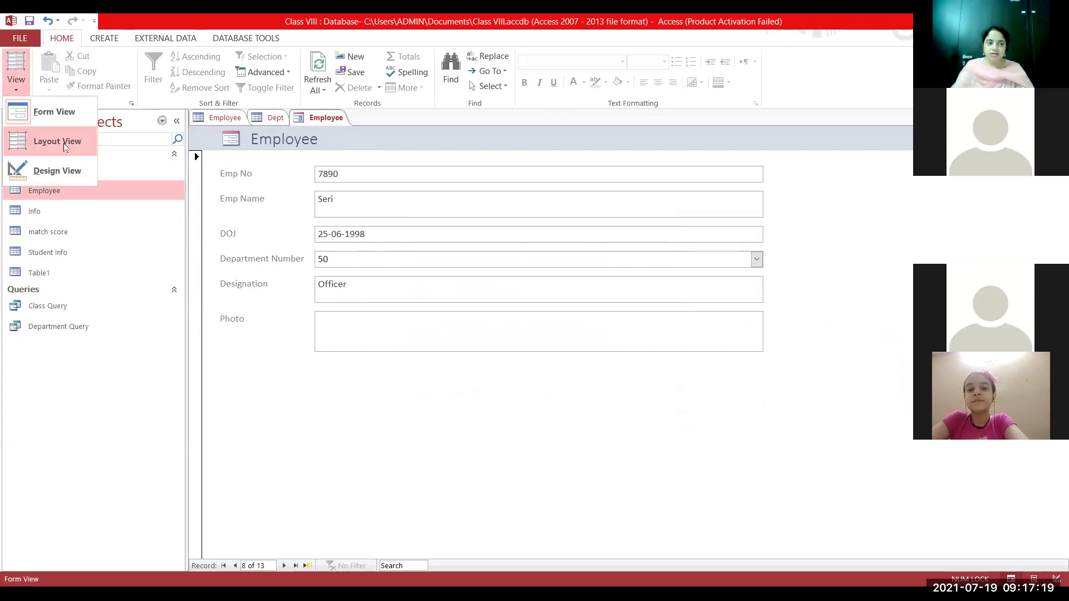
pyautogui.click(57, 172)
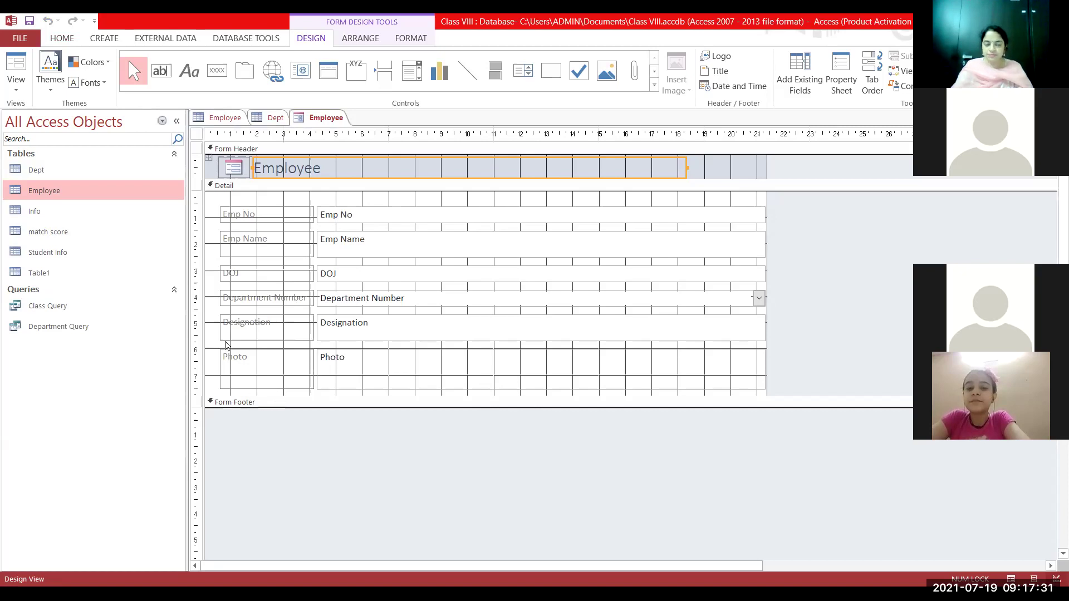
# Extend the Detail section down to about the 13 mark on the vertical ruler and enlarge the Form Header to nearly the 2 mark.
pyautogui.moveTo(262, 152); pyautogui.dragTo(199, 147)
pyautogui.click(238, 194)
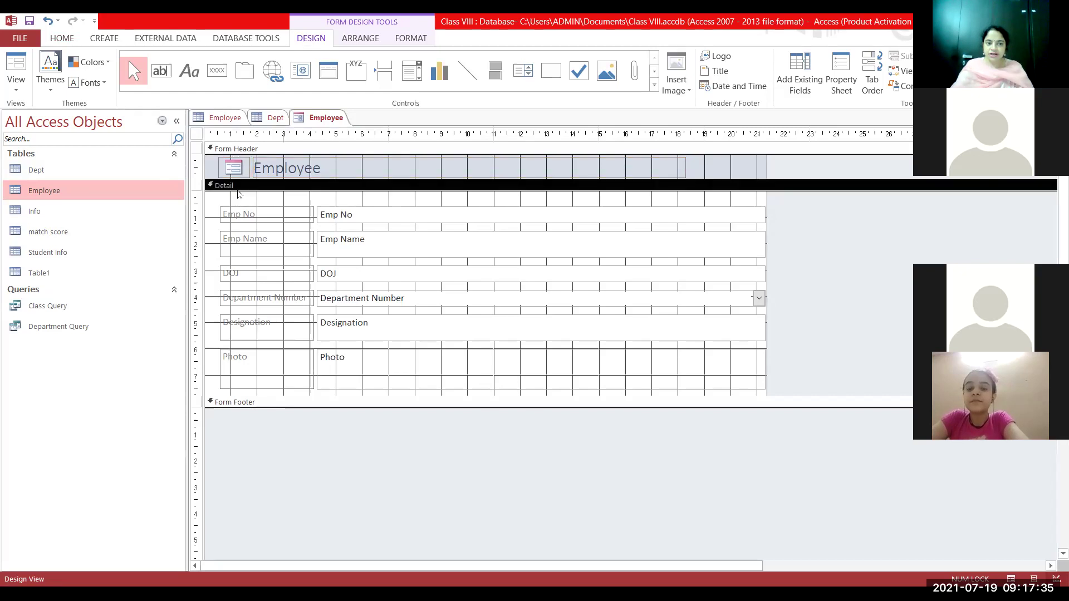
pyautogui.click(248, 401)
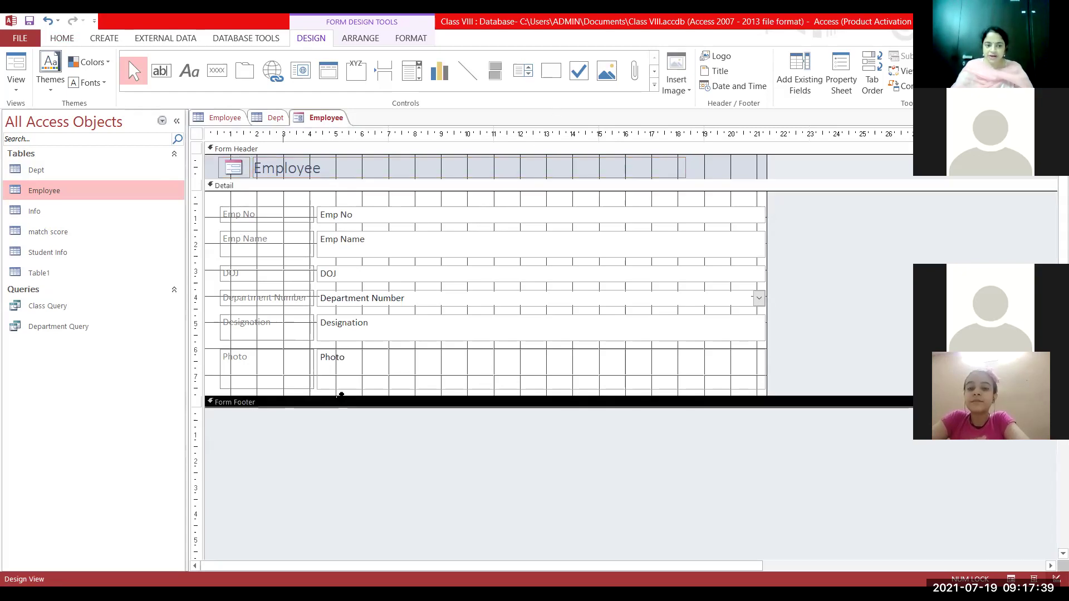
pyautogui.moveTo(343, 408); pyautogui.dragTo(361, 541)
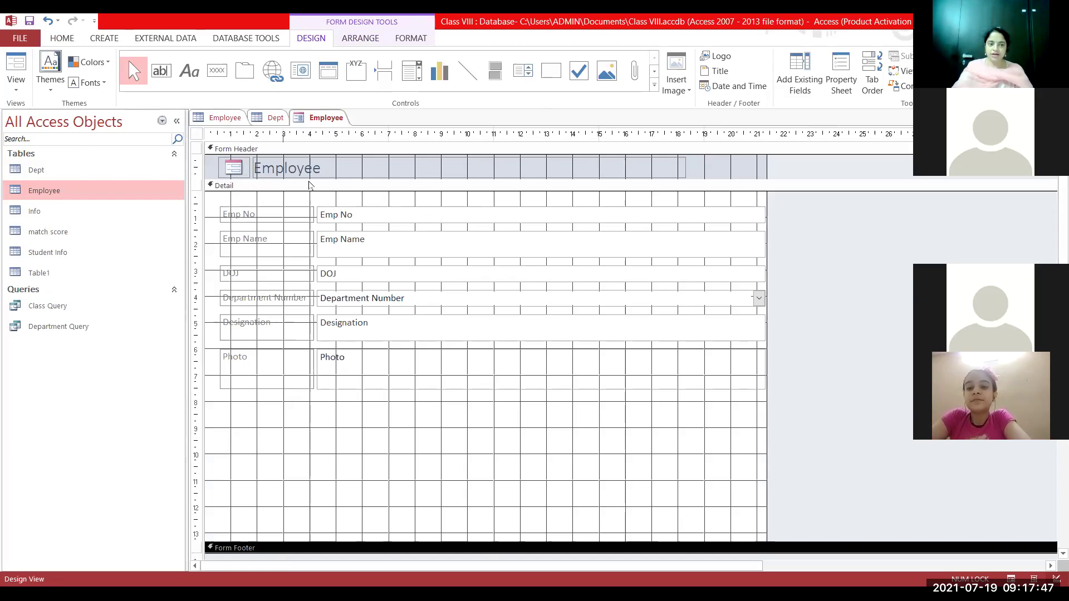
pyautogui.click(308, 176)
pyautogui.moveTo(310, 200); pyautogui.dragTo(310, 226)
# Replace the title text in the form header with "Sun Informatics".
pyautogui.click(300, 177)
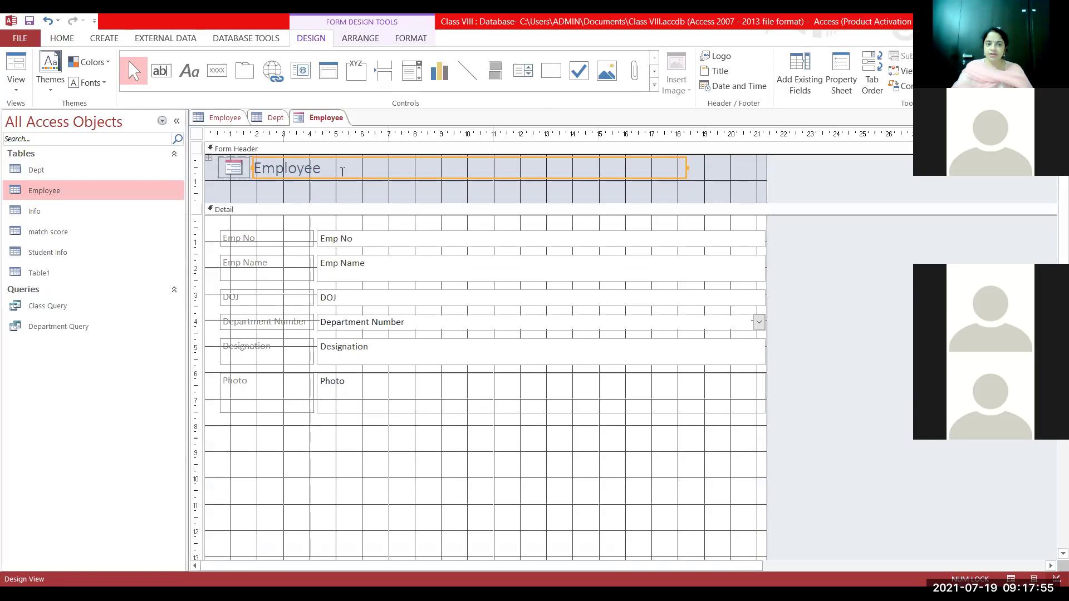
pyautogui.moveTo(322, 168); pyautogui.dragTo(293, 164)
pyautogui.doubleClick(292, 165)
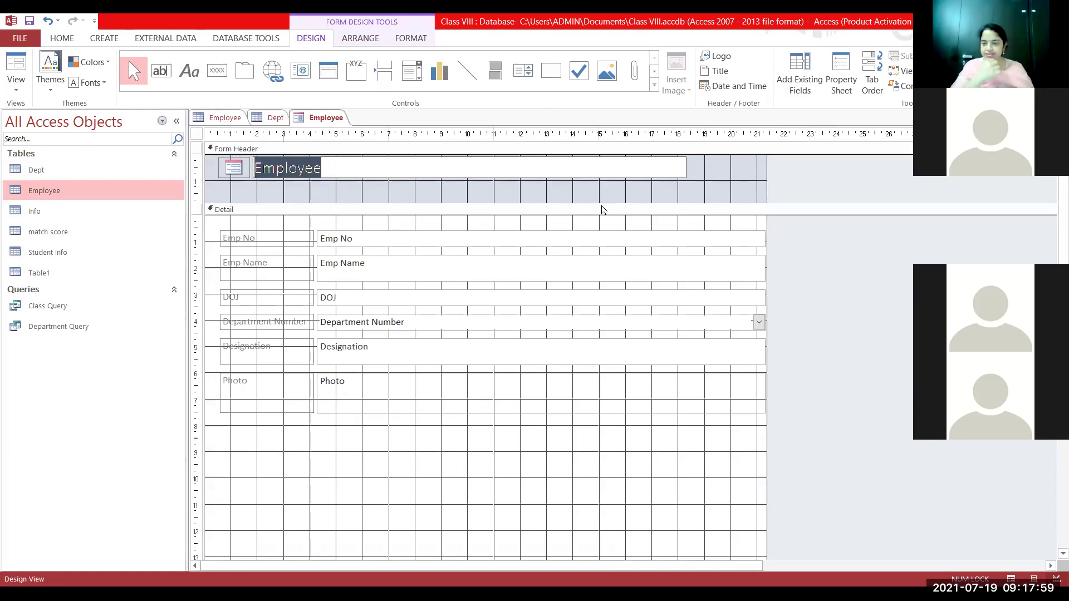
pyautogui.write('Sun ')
pyautogui.write('Inf')
pyautogui.write('ro')
pyautogui.press('BackSpace')
pyautogui.press('BackSpace')
pyautogui.write('o')
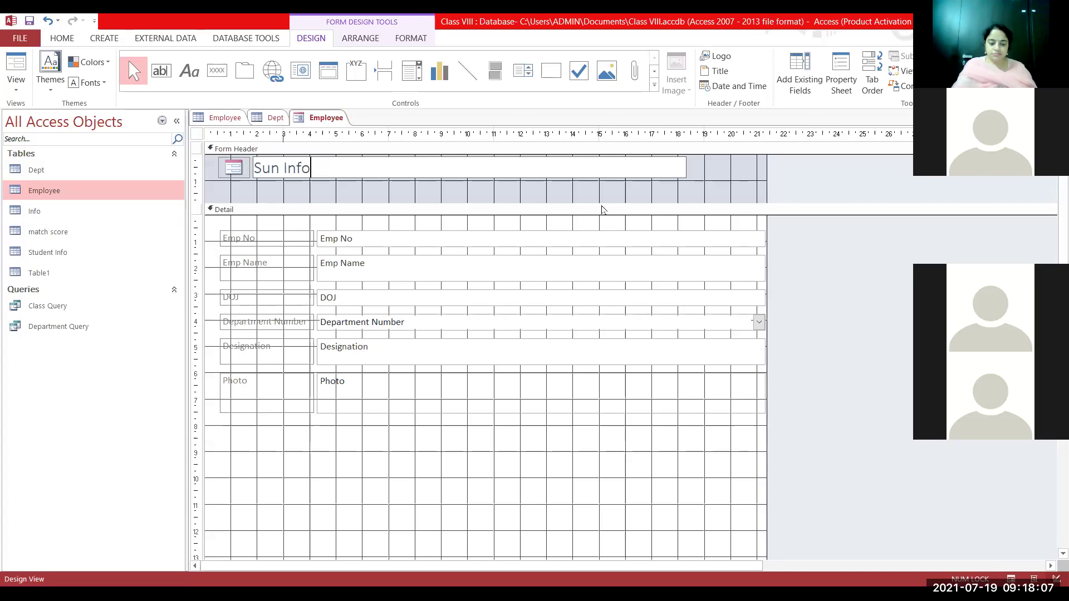
pyautogui.write('rmatics')
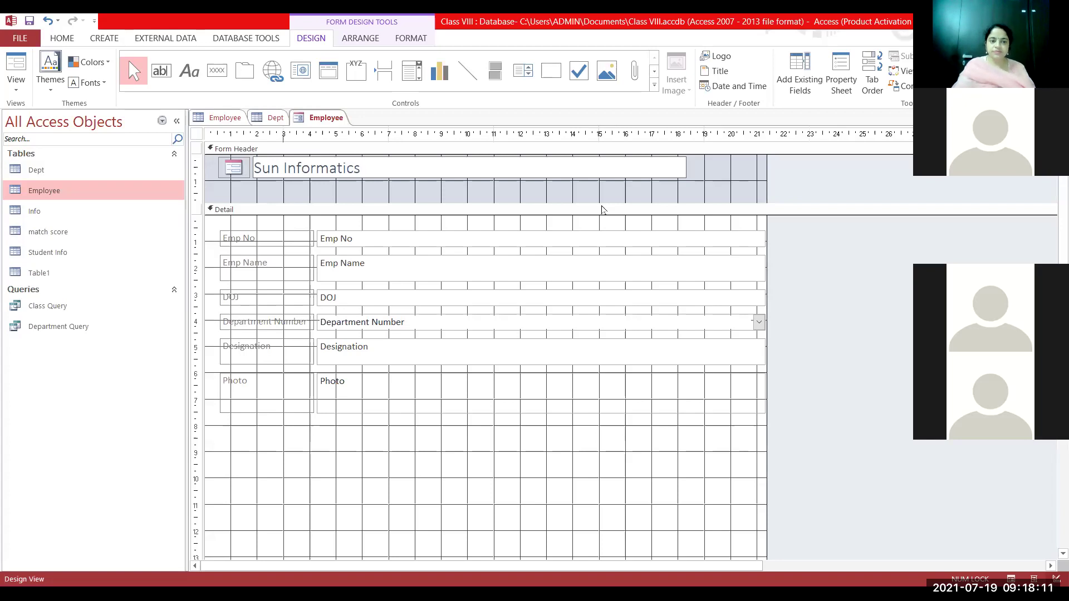
# Set the font of the form header title "Sun Informatics" to Berlin Sans FB.
pyautogui.moveTo(370, 175); pyautogui.dragTo(254, 170)
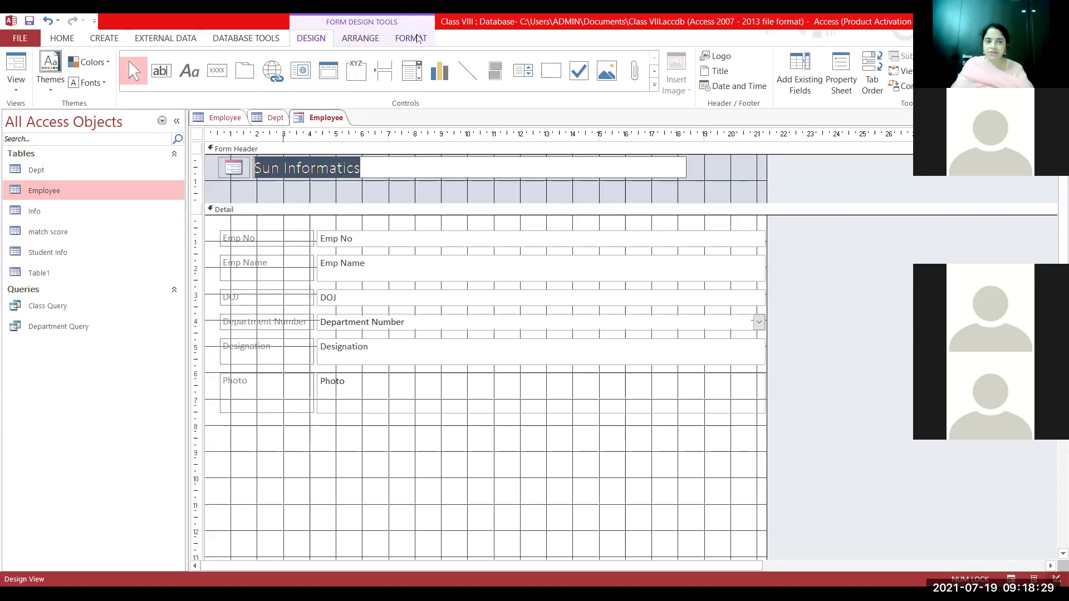
pyautogui.click(418, 38)
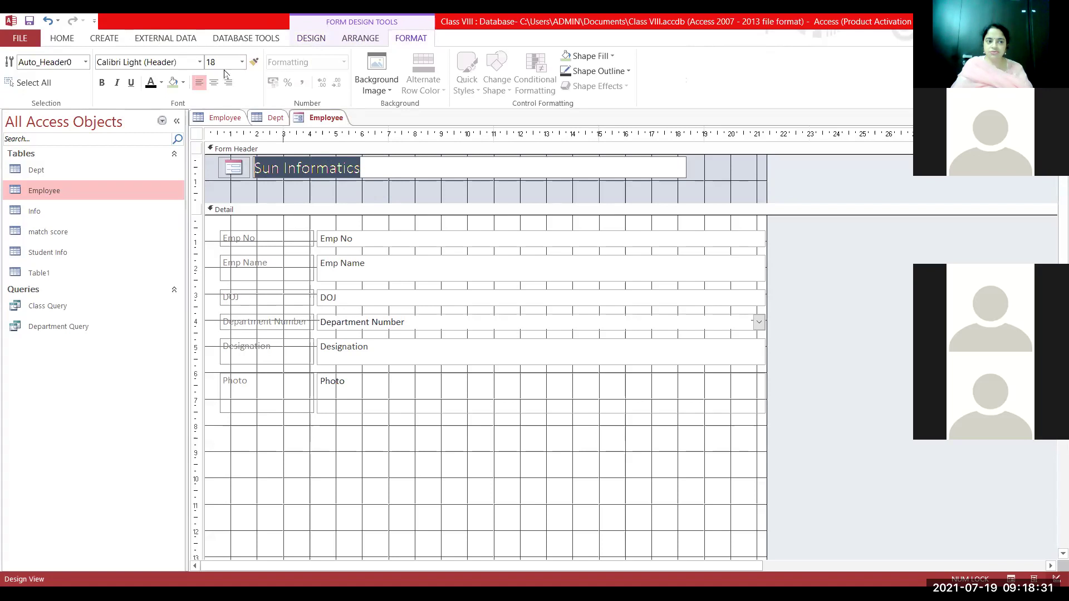
pyautogui.click(199, 62)
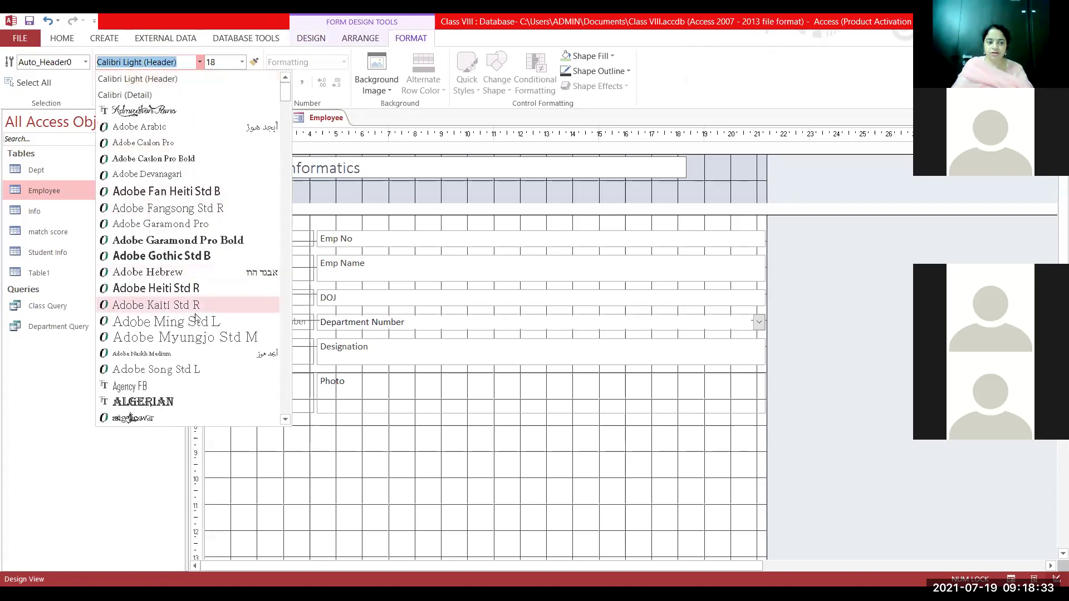
pyautogui.scroll(-20, 159, 160)
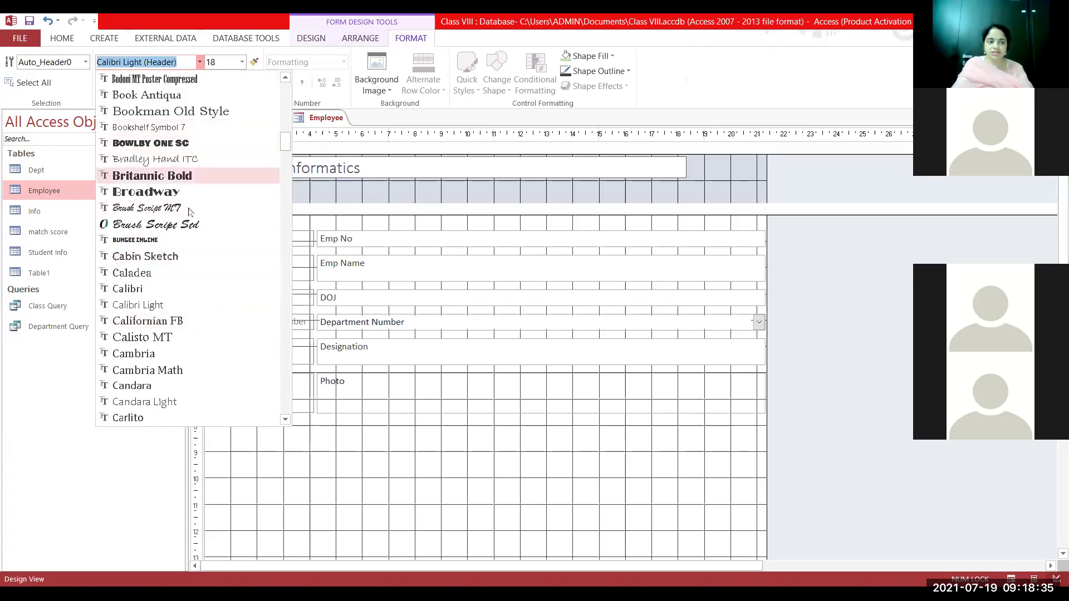
pyautogui.scroll(5, 158, 222)
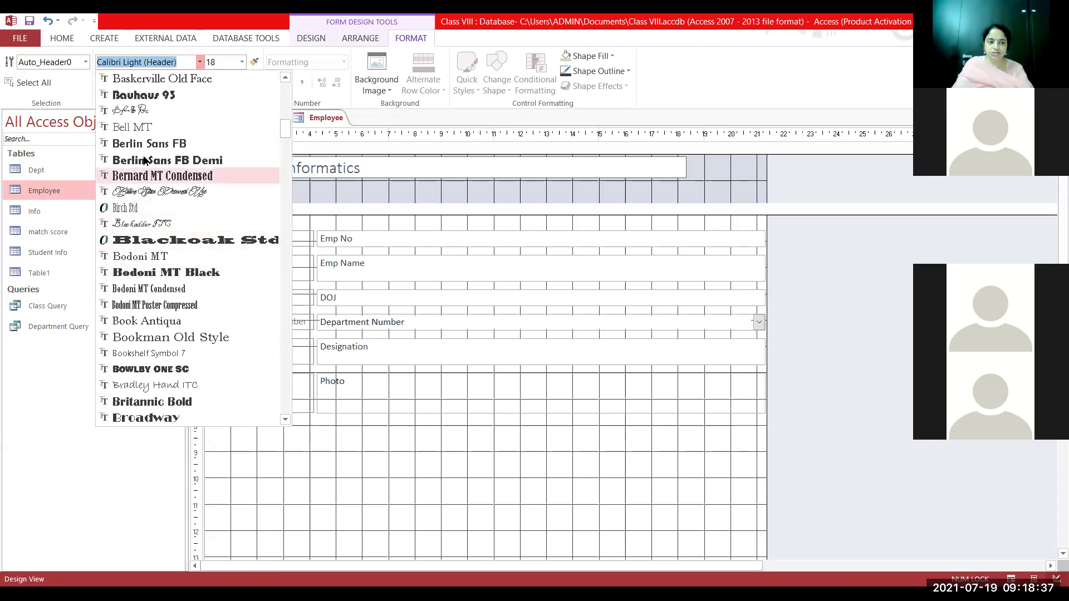
pyautogui.click(158, 143)
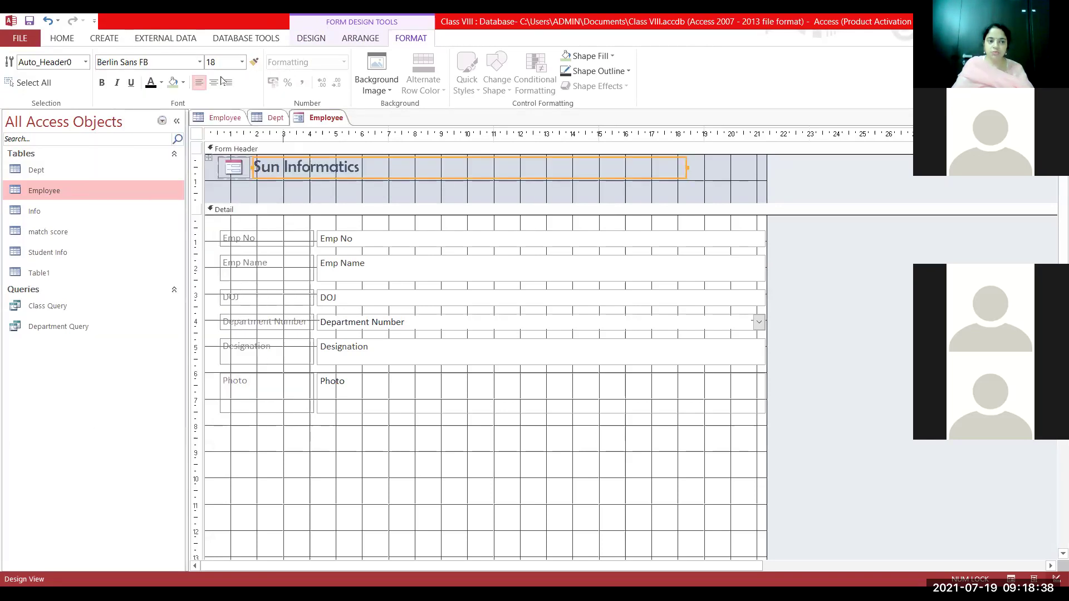
# Format the "Sun Informatics" title as dark blue, bold and centred, with font size 22.
pyautogui.click(161, 82)
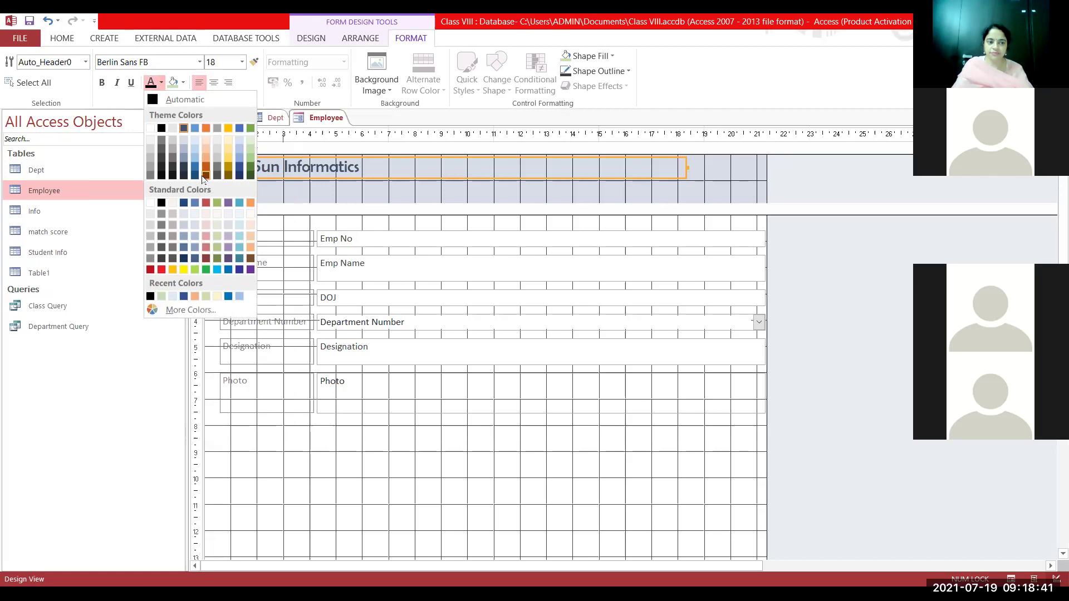
pyautogui.click(184, 259)
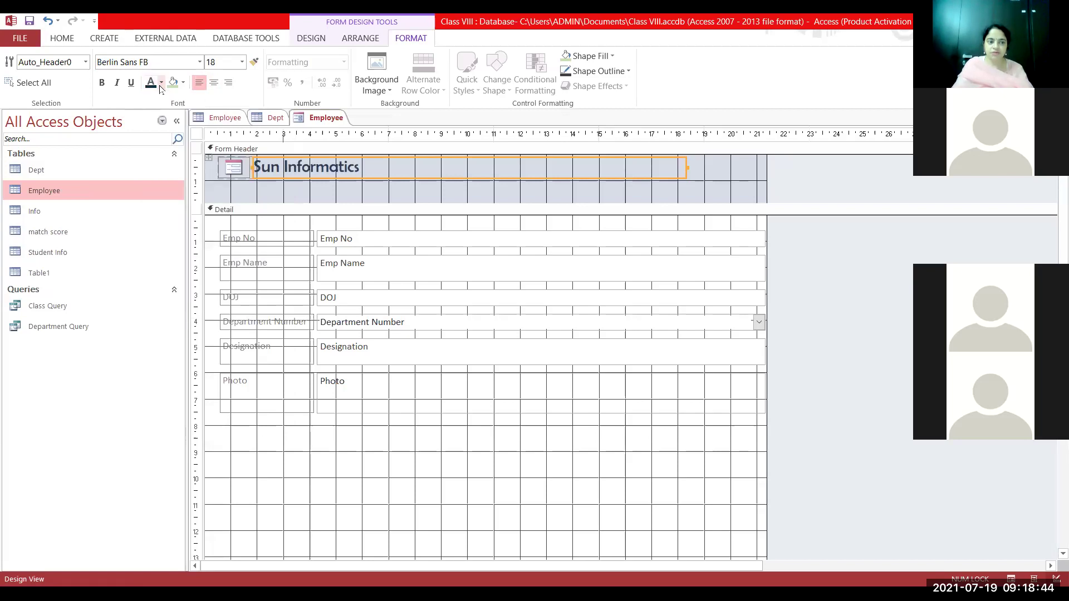
pyautogui.click(107, 86)
pyautogui.click(214, 83)
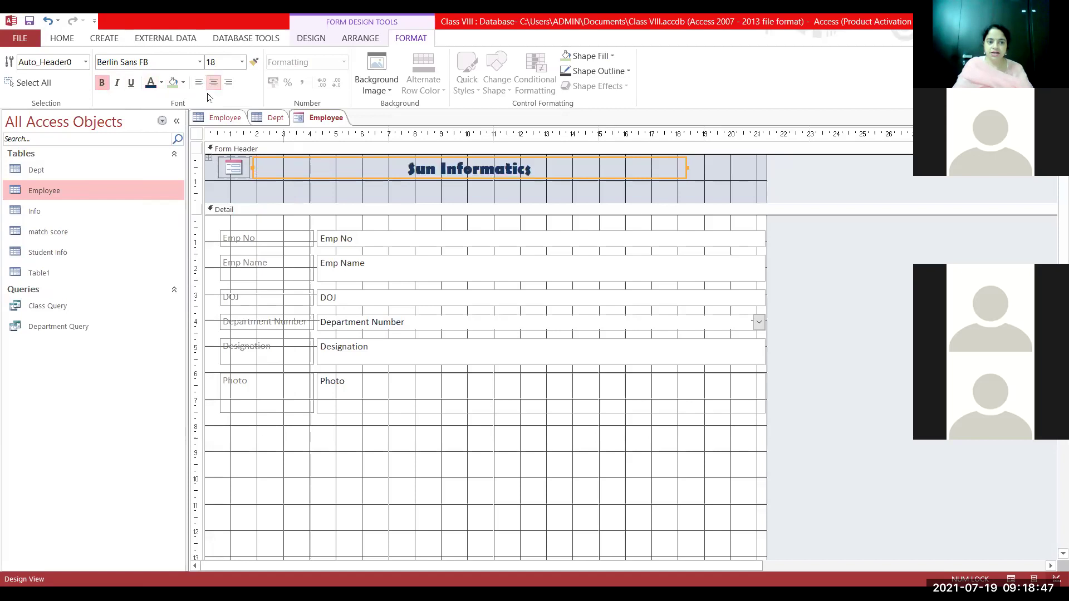
pyautogui.click(241, 62)
pyautogui.click(222, 197)
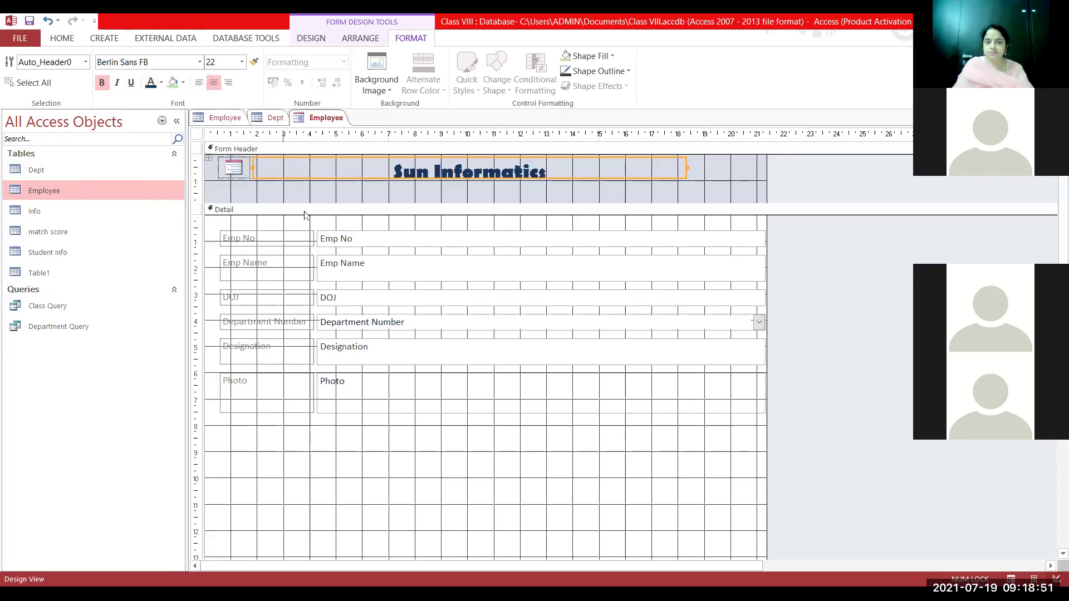
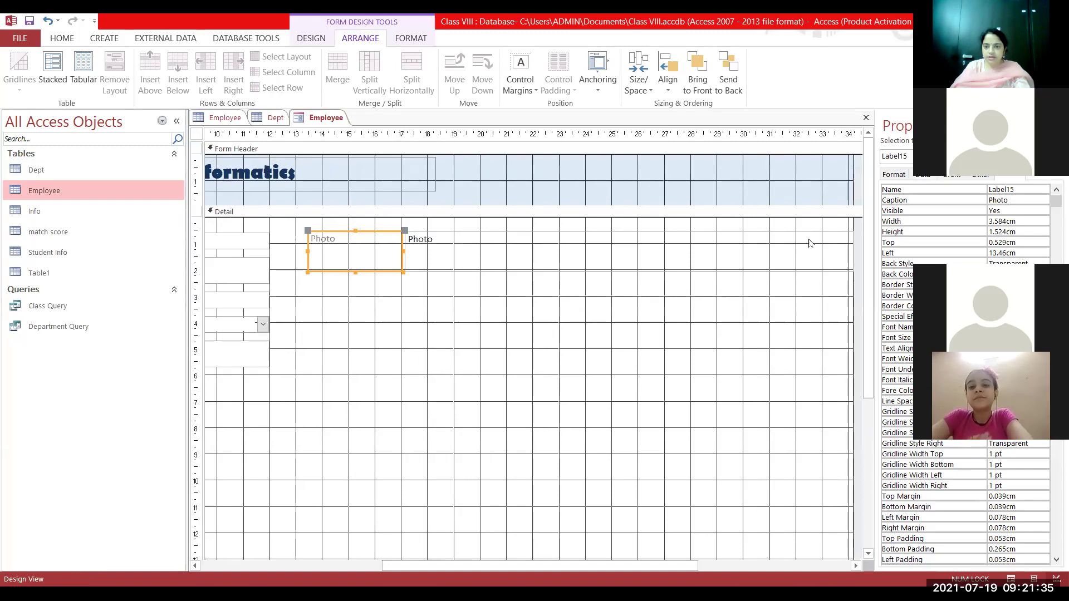
# Narrow the Photo control and move it with its label below the Designation field, to about the 6.5 mark on the vertical ruler.
pyautogui.click(791, 261)
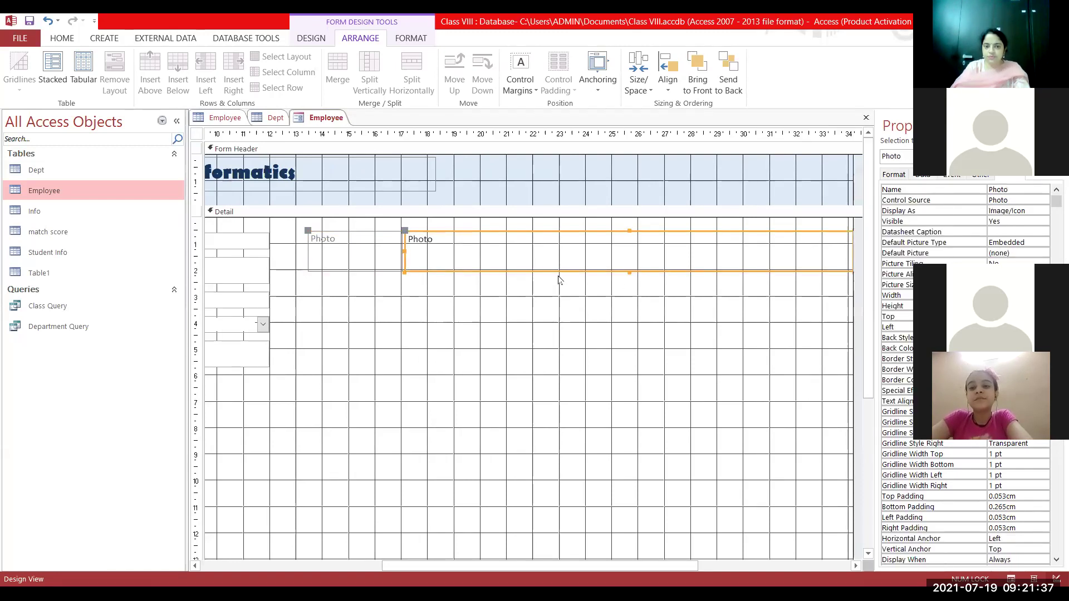
pyautogui.moveTo(404, 255); pyautogui.dragTo(458, 273)
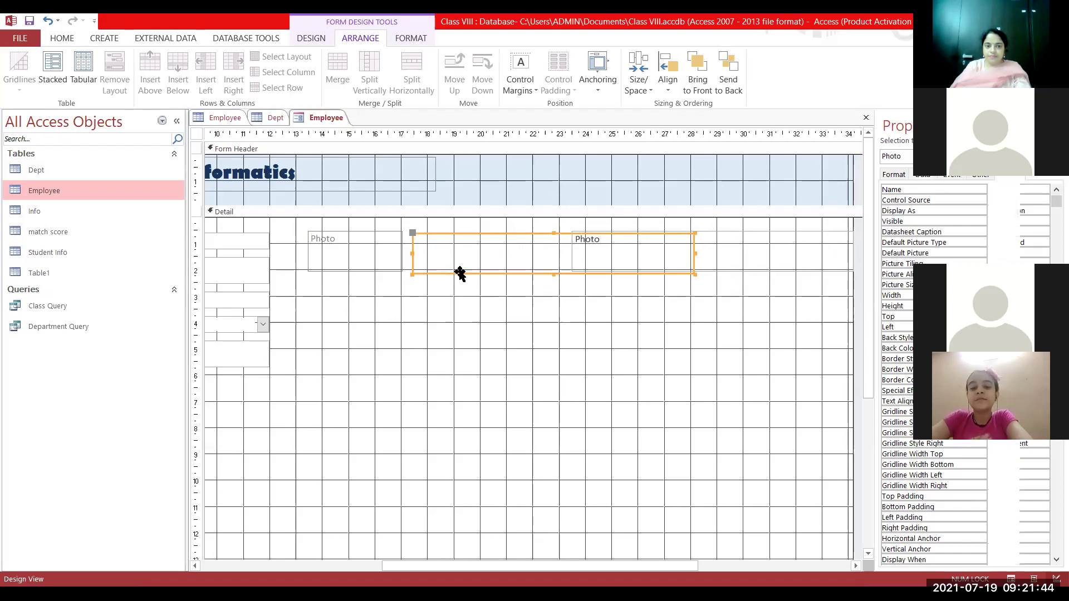
pyautogui.click(561, 280)
pyautogui.moveTo(568, 279); pyautogui.dragTo(615, 278)
pyautogui.click(368, 267)
pyautogui.moveTo(366, 269); pyautogui.dragTo(334, 421)
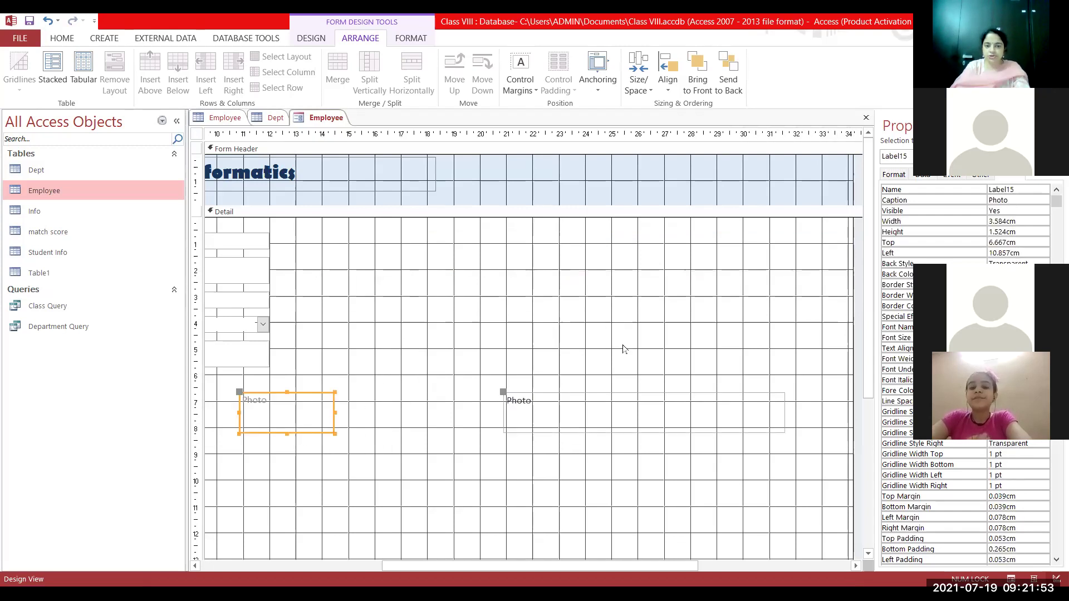
# Resize the Photo control to span about the 21 to 26 marks horizontally and extend it down to about the 12.5 mark.
pyautogui.click(600, 429)
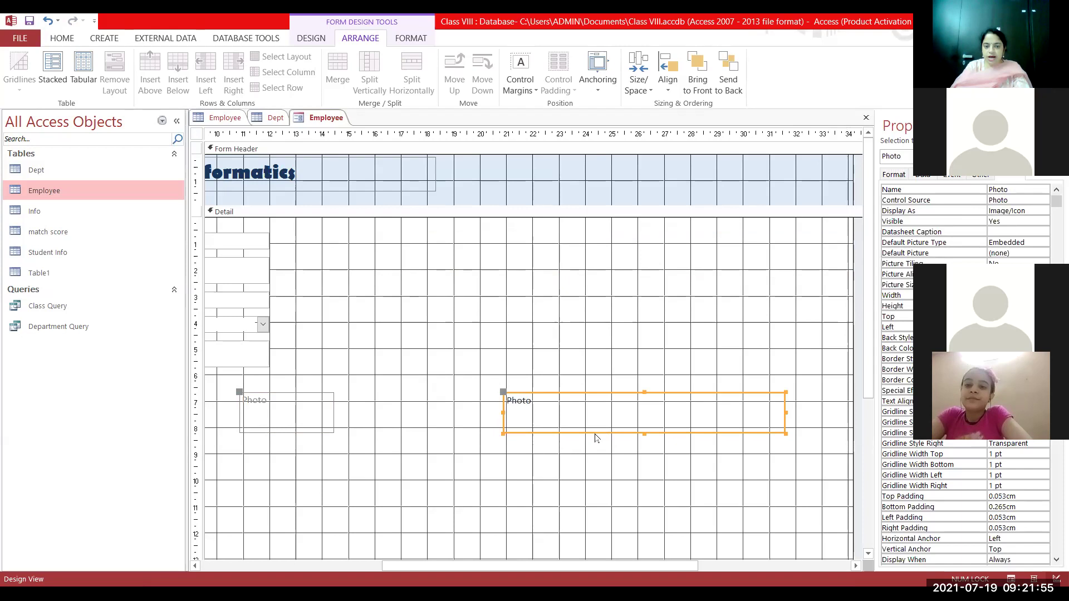
pyautogui.moveTo(783, 411); pyautogui.dragTo(646, 425)
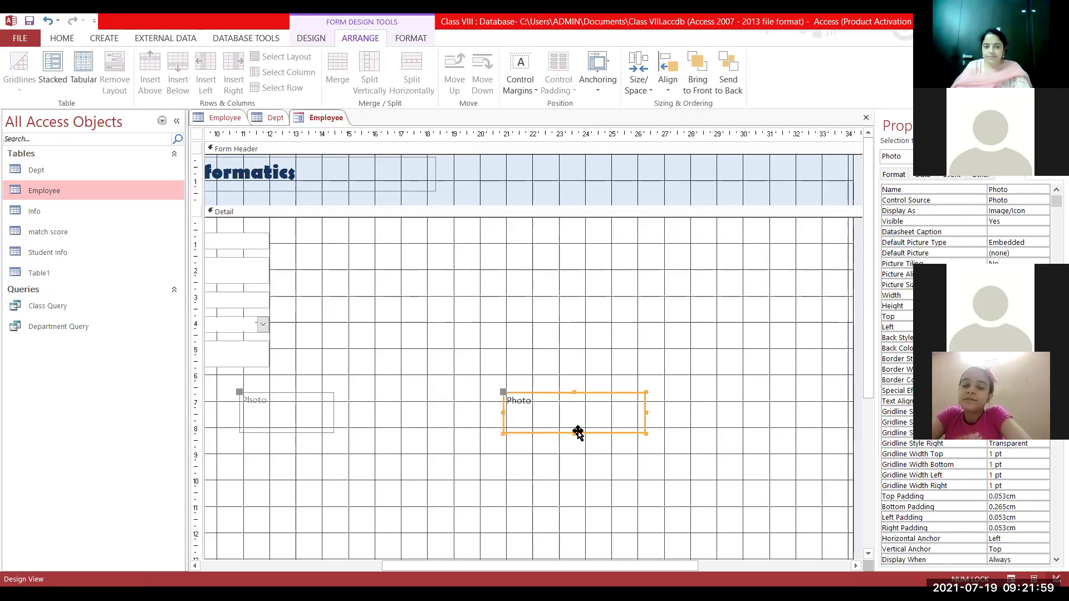
pyautogui.click(577, 438)
pyautogui.click(577, 432)
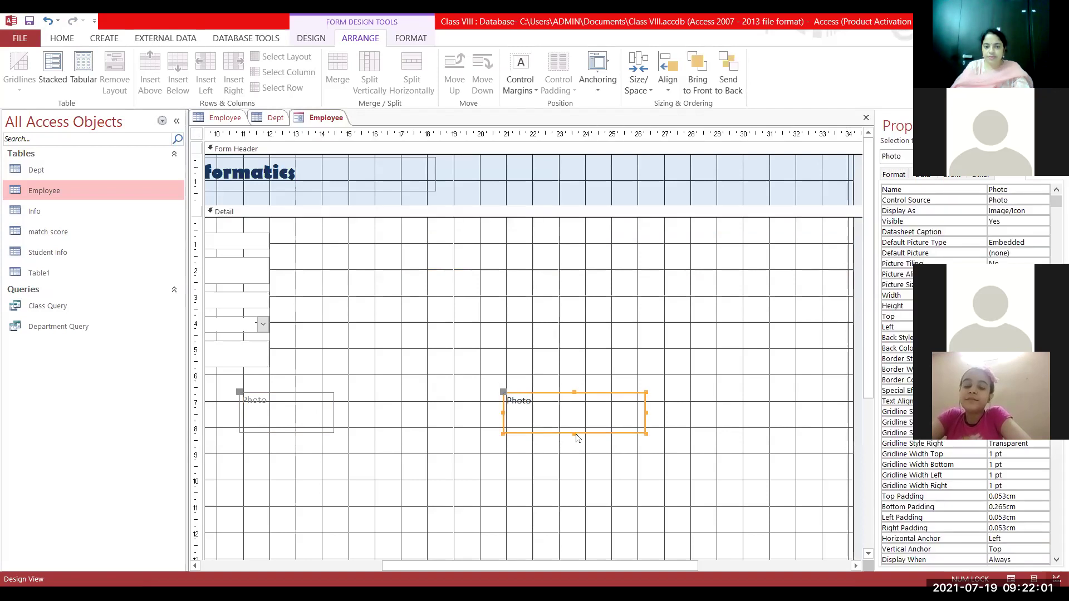
pyautogui.click(577, 437)
pyautogui.click(577, 434)
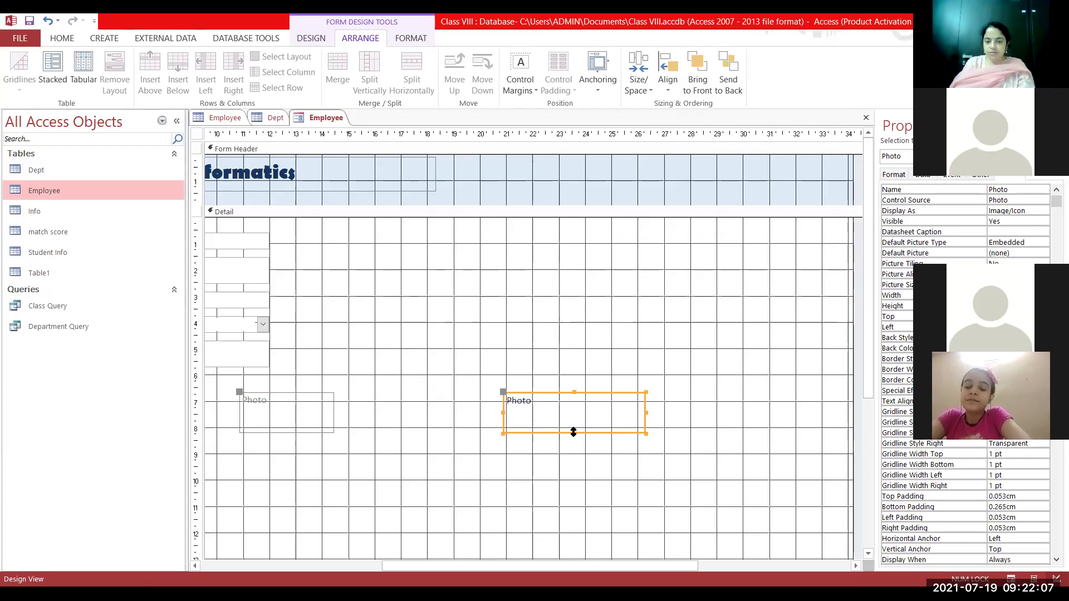
pyautogui.moveTo(574, 433); pyautogui.dragTo(574, 547)
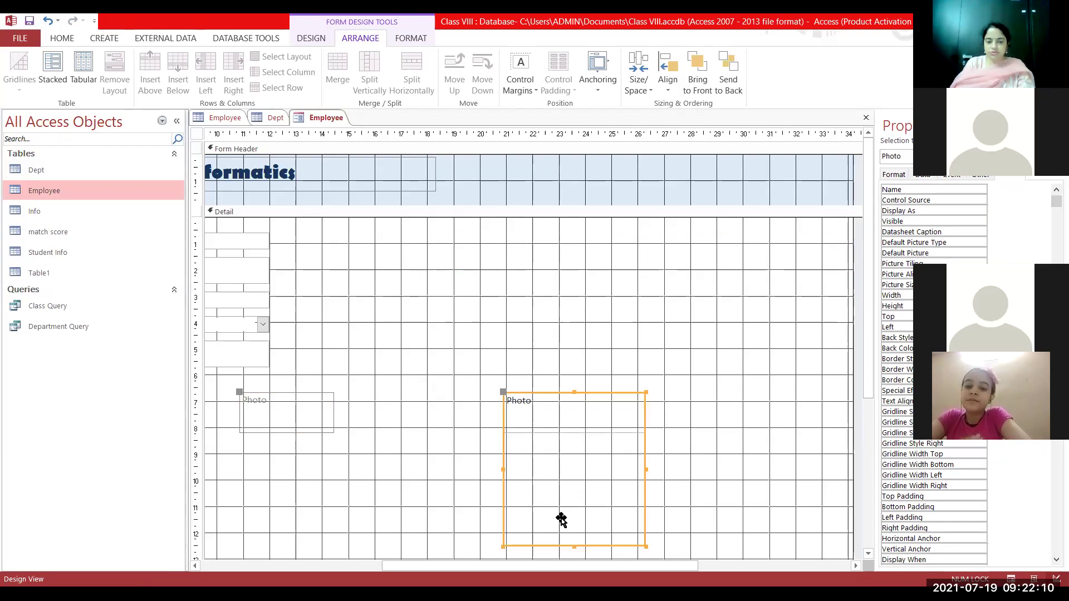
# Try to move the Photo label closer to the Photo control.
pyautogui.click(329, 435)
pyautogui.click(326, 431)
pyautogui.press('Escape')
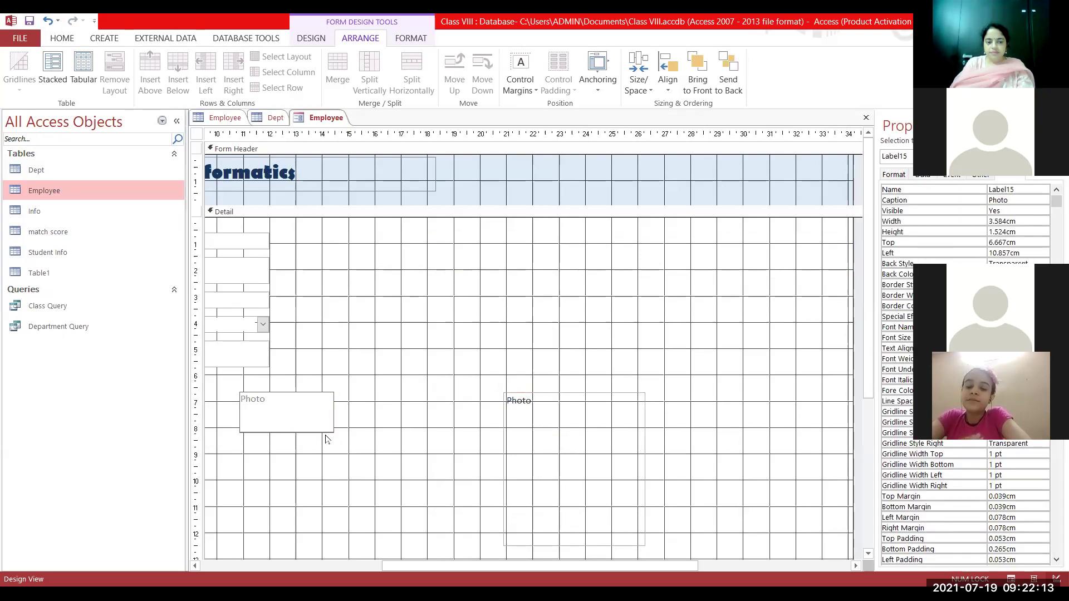
pyautogui.click(326, 439)
pyautogui.moveTo(325, 431); pyautogui.dragTo(479, 469)
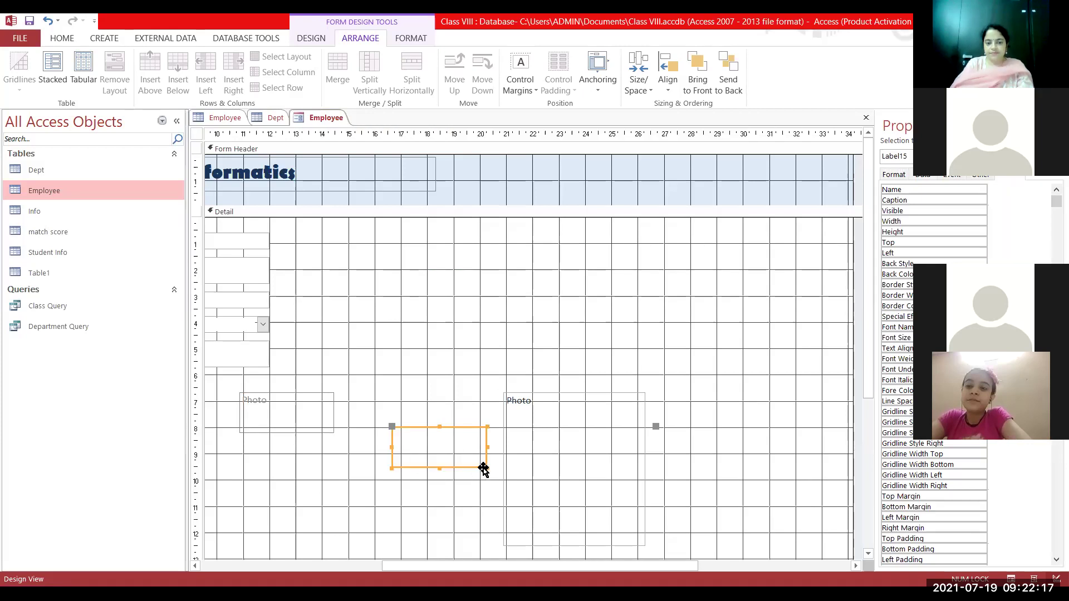
pyautogui.click(656, 487)
pyautogui.moveTo(656, 486); pyautogui.dragTo(514, 448)
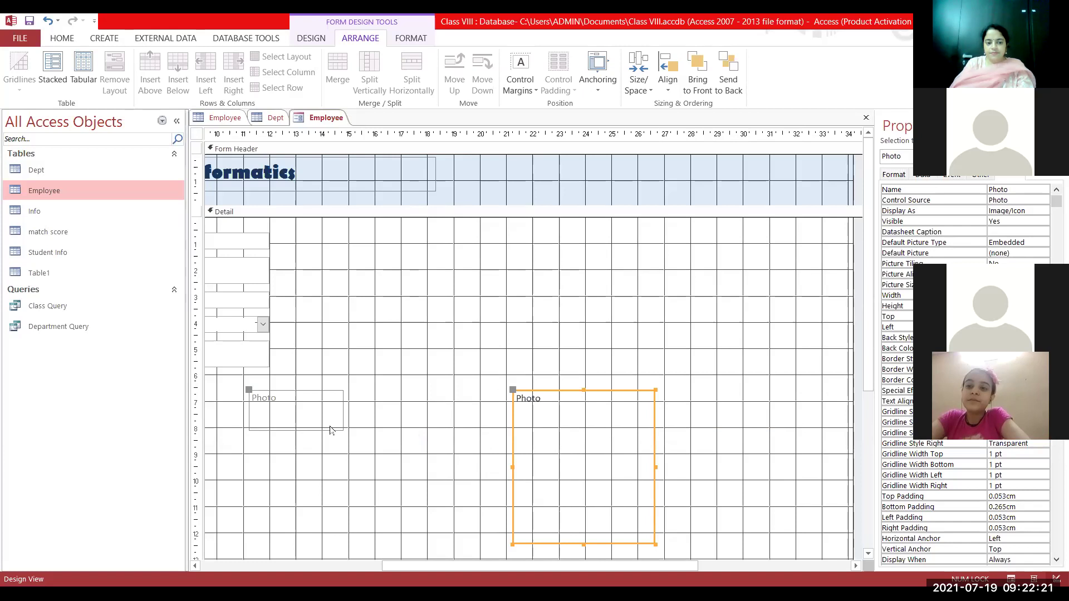
# Select the Photo label and control together, try a Tabular layout on them, and change it to a Stacked layout.
pyautogui.click(334, 435)
pyautogui.click(333, 425)
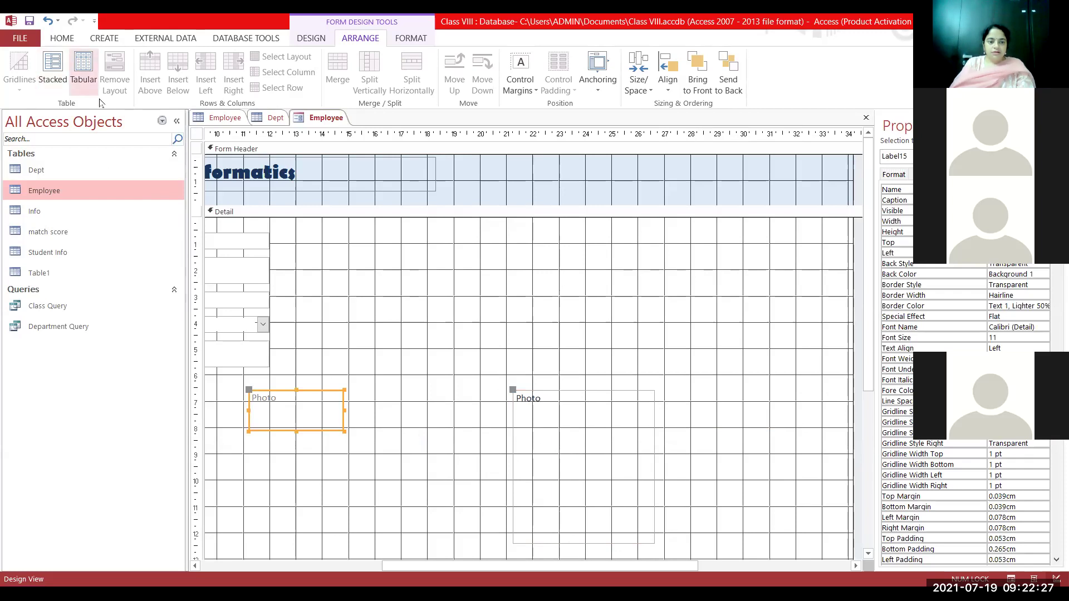
pyautogui.click(515, 461)
pyautogui.keyDown('shift'); pyautogui.click(341, 410); pyautogui.keyUp('shift')
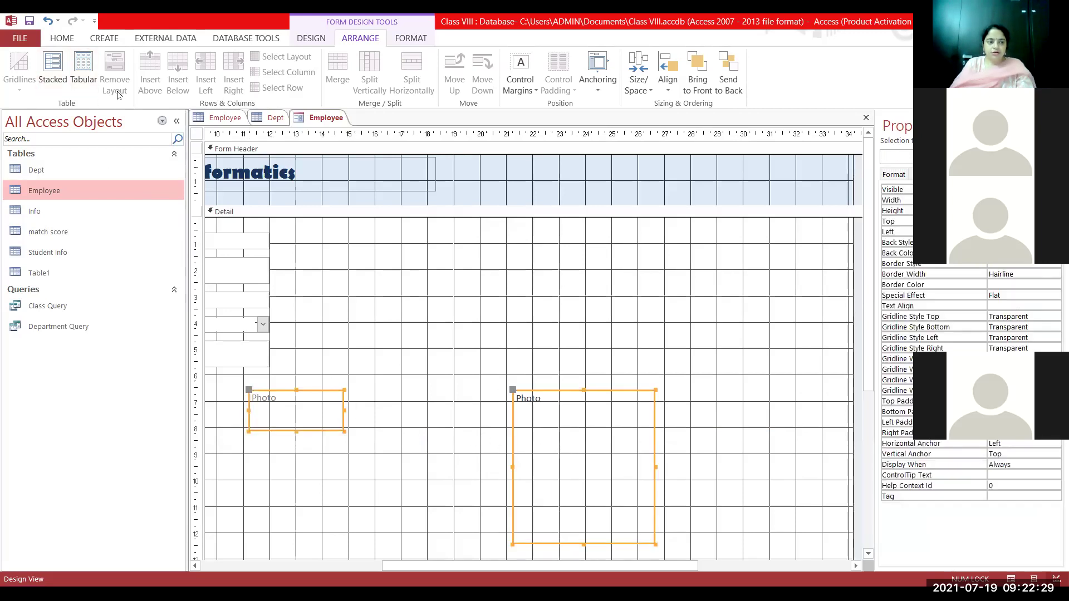
pyautogui.click(84, 71)
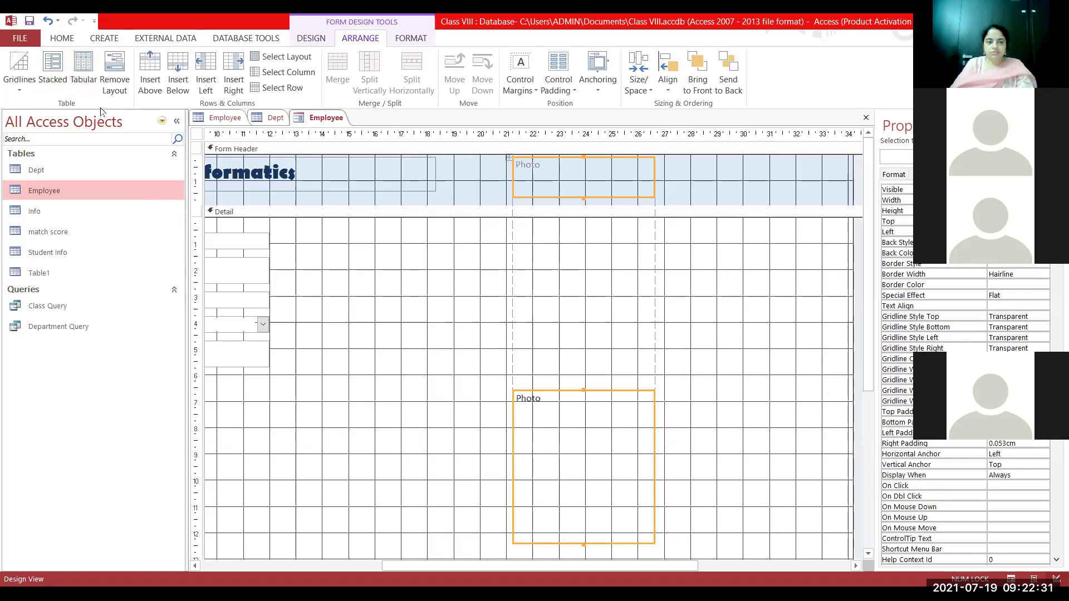
pyautogui.click(53, 71)
# Move the stacked Photo layout to the top of the Detail section beside the employee fields, starting at about the 13 mark.
pyautogui.moveTo(512, 478); pyautogui.dragTo(512, 318)
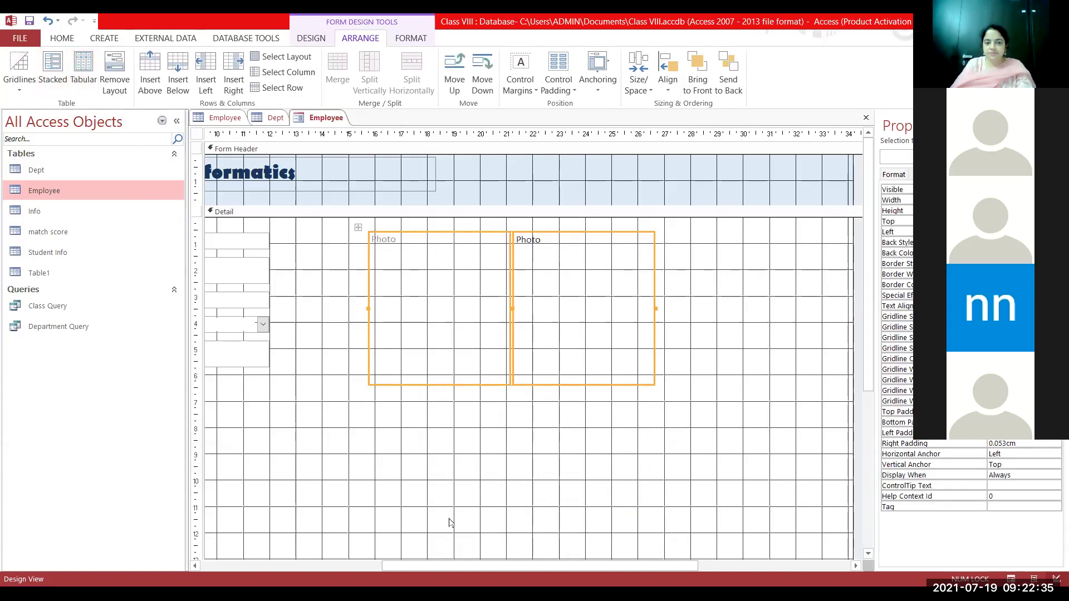
pyautogui.moveTo(571, 567); pyautogui.dragTo(377, 562)
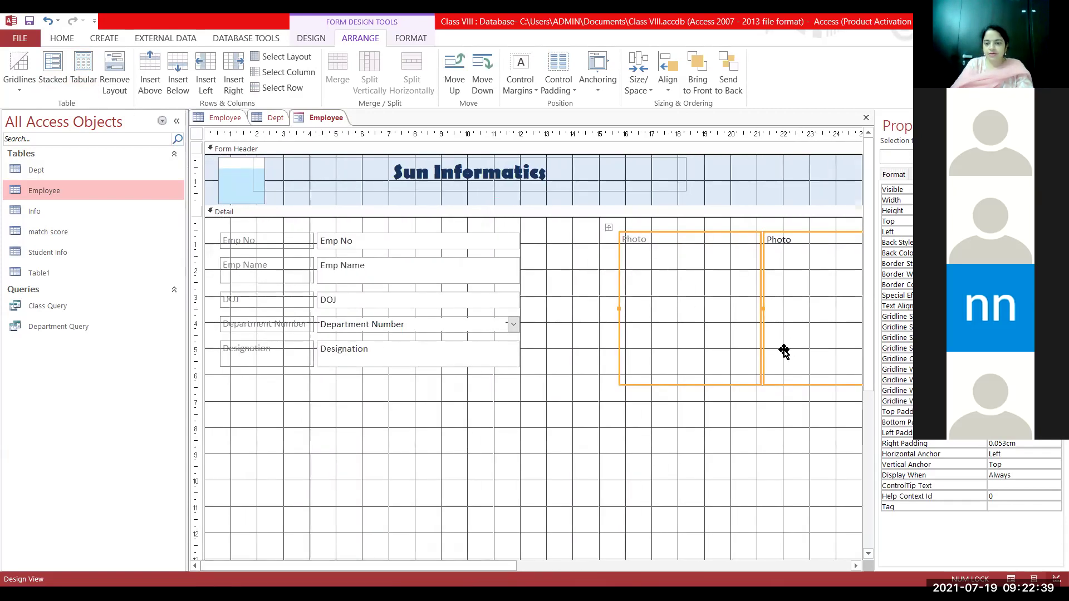
pyautogui.moveTo(758, 351); pyautogui.dragTo(683, 334)
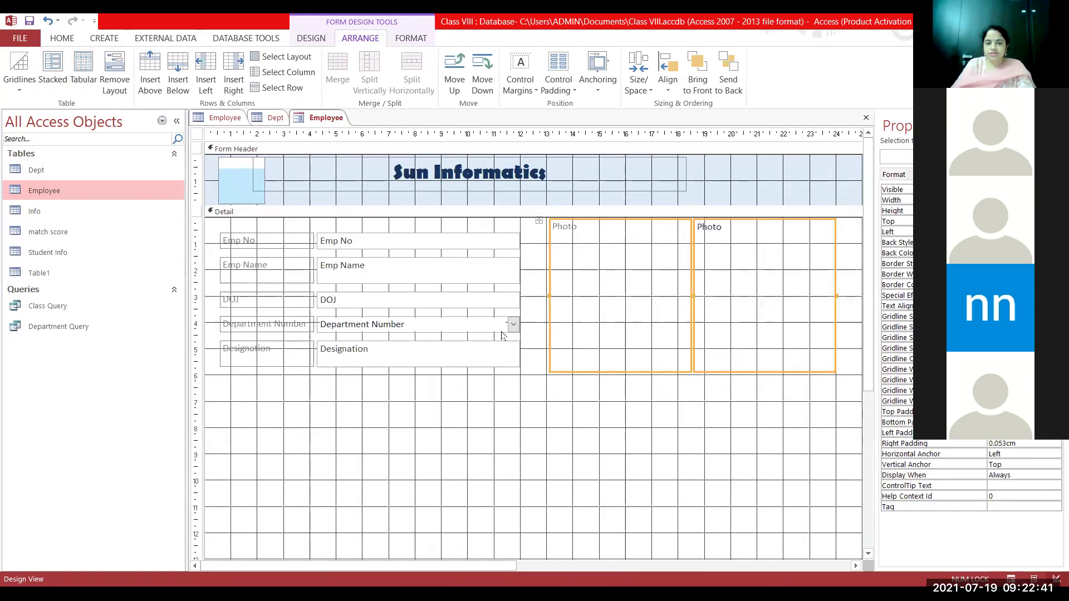
pyautogui.click(350, 244)
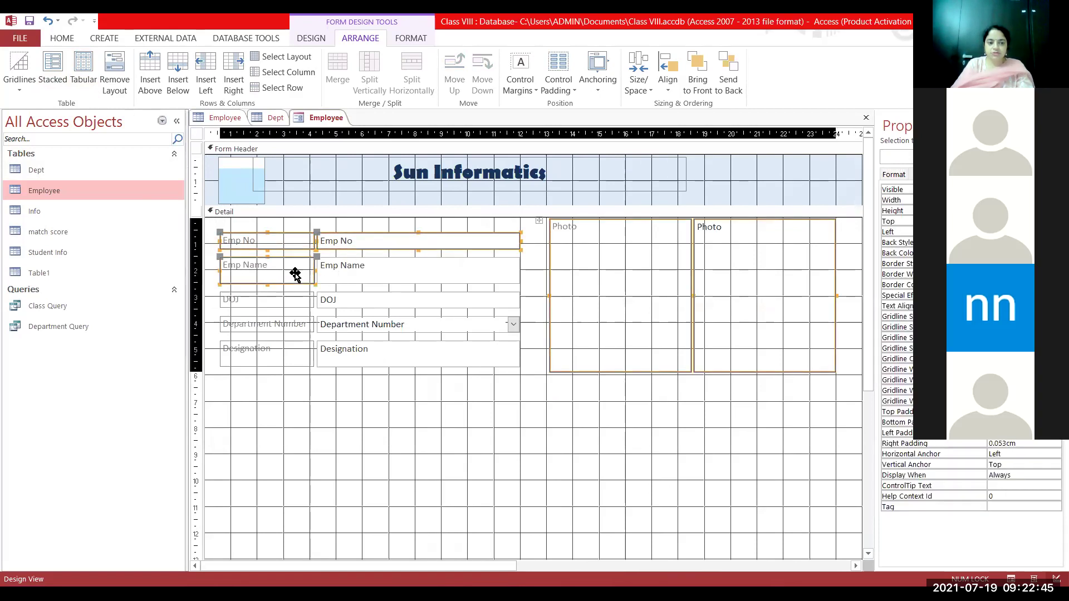
pyautogui.click(401, 411)
pyautogui.moveTo(276, 239); pyautogui.dragTo(269, 358)
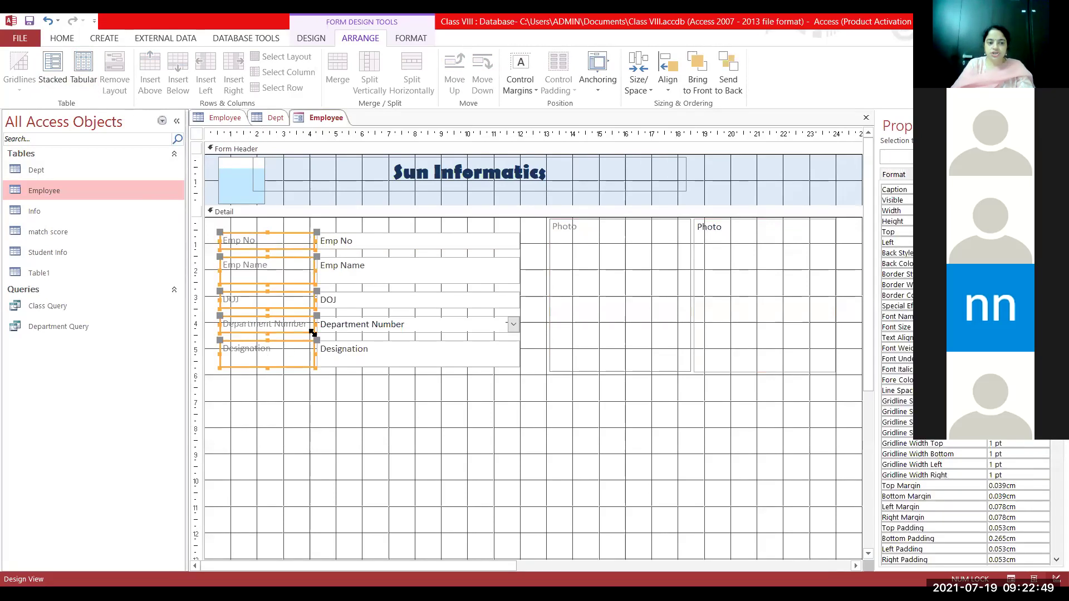
pyautogui.click(594, 268)
# Set the font of the Emp No, Emp Name, DOJ, Department Number, Designation and Photo labels to Adobe Gothic Std B.
pyautogui.moveTo(276, 241); pyautogui.dragTo(269, 357)
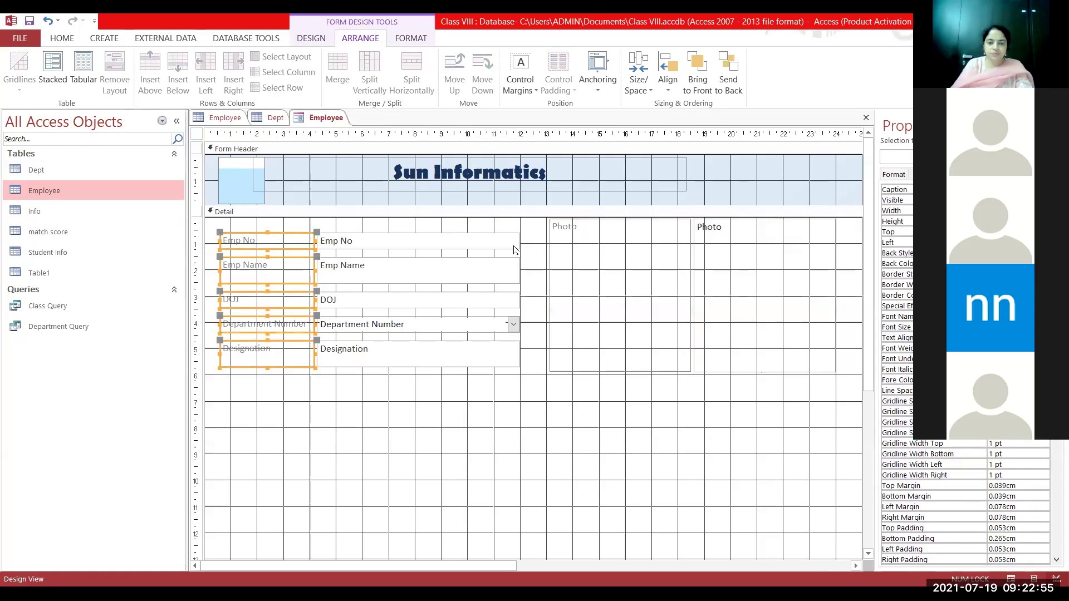
pyautogui.keyDown('shift'); pyautogui.click(553, 246); pyautogui.keyUp('shift')
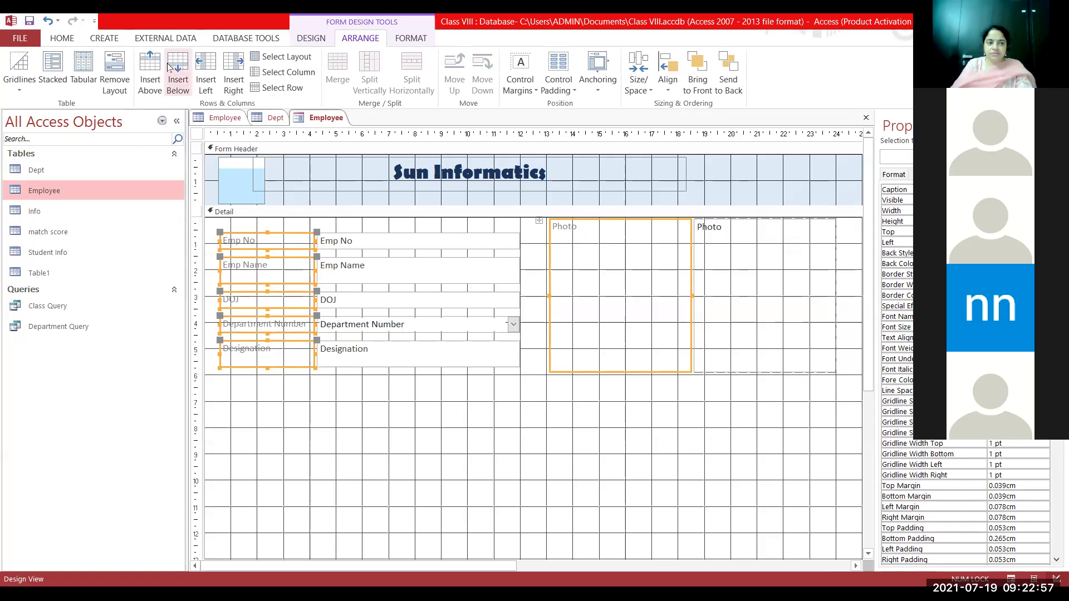
pyautogui.click(410, 38)
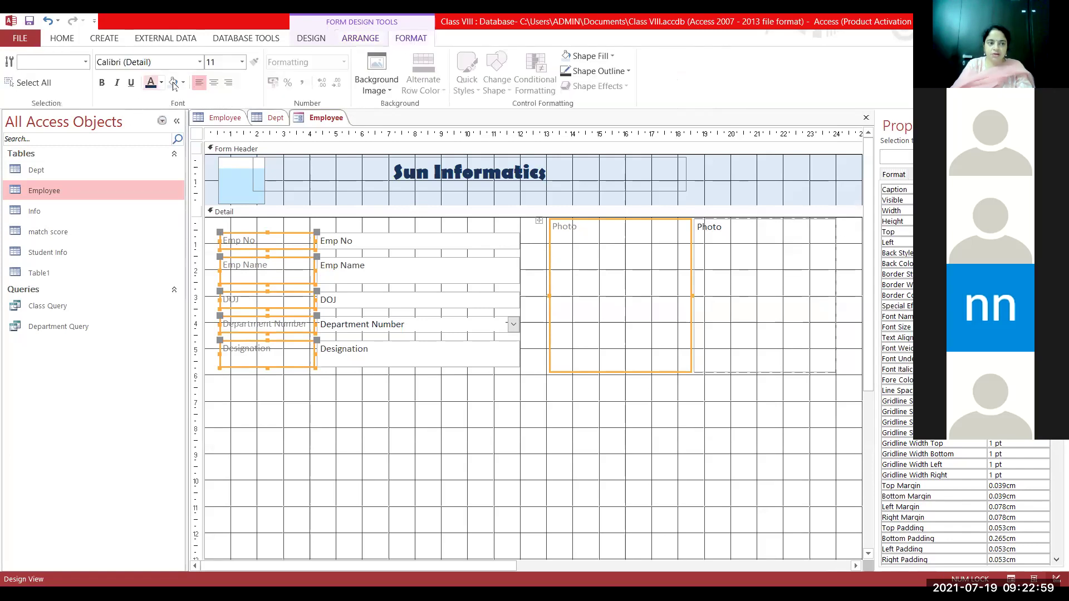
pyautogui.click(199, 62)
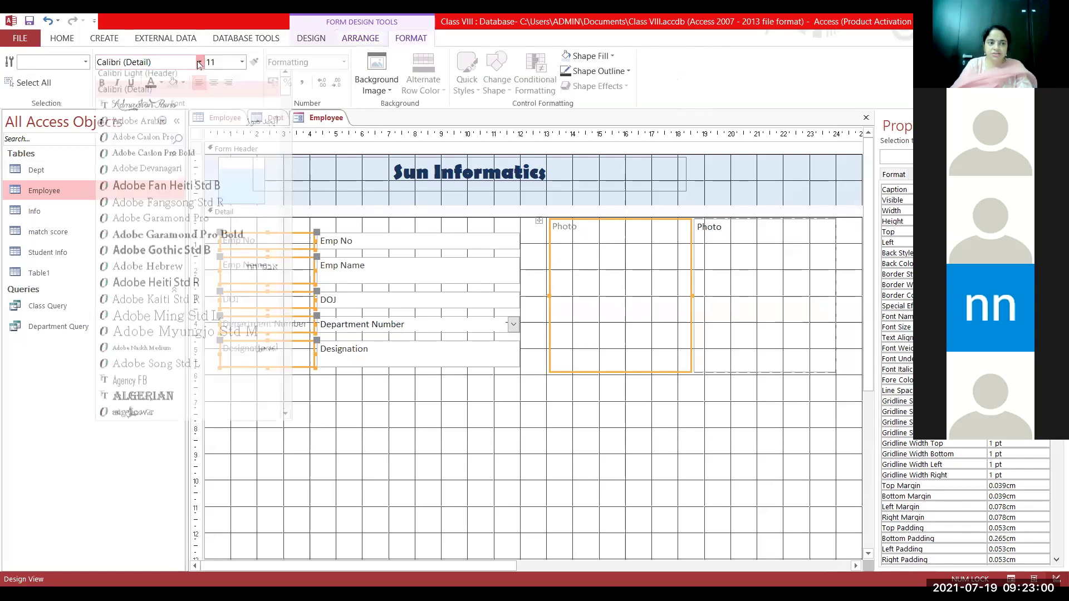
pyautogui.click(158, 256)
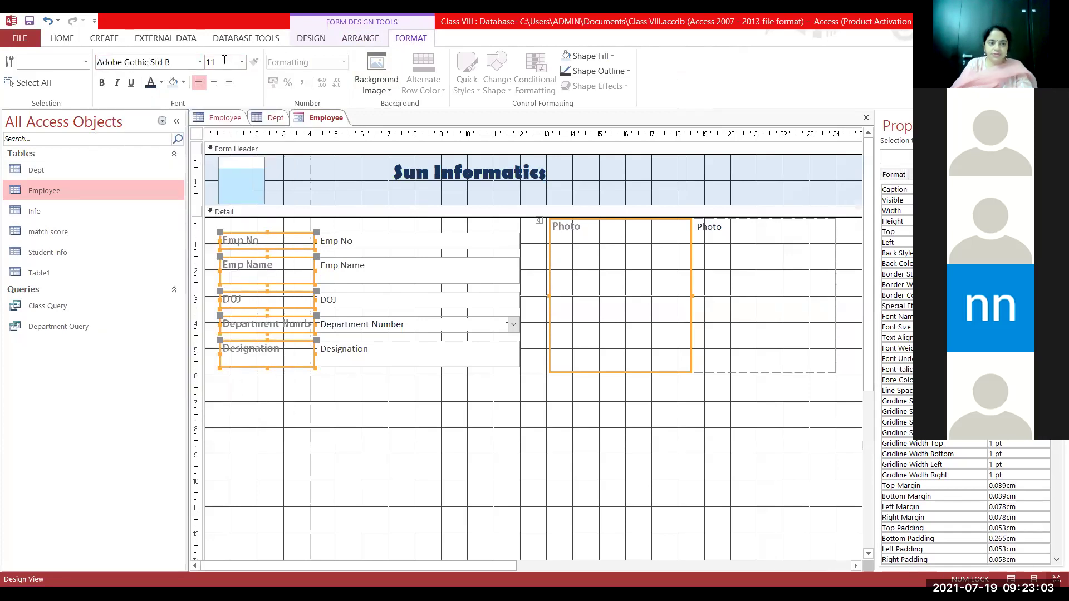
# Set the employee and Photo labels' font size to 16 and their fill to light blue (Accent 1, Lighter 40%).
pyautogui.click(243, 62)
pyautogui.click(223, 157)
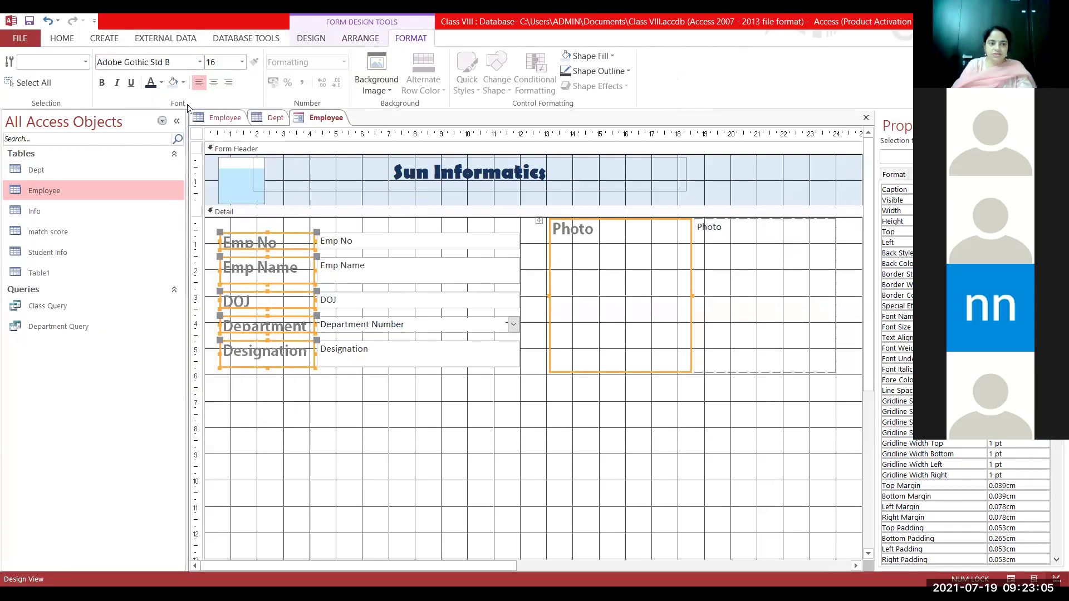
pyautogui.click(183, 83)
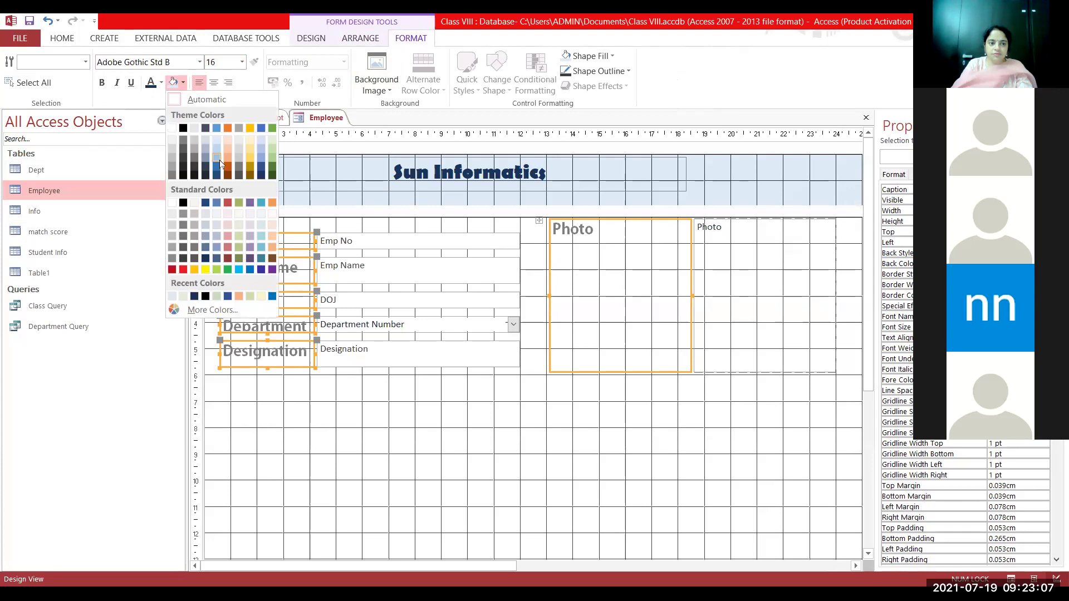
pyautogui.click(217, 163)
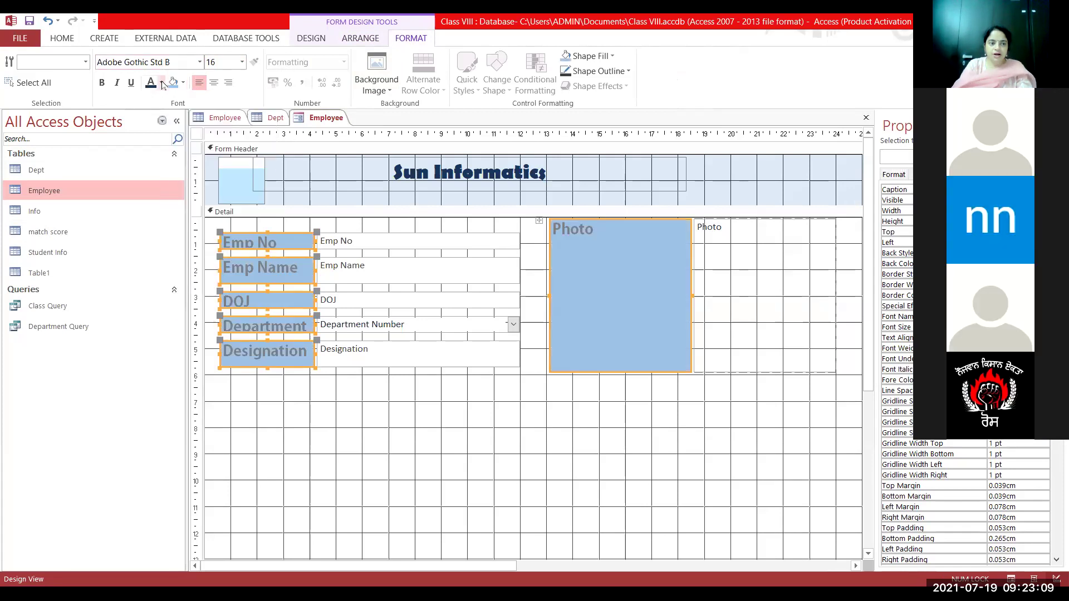
# Try a light red font colour on the employee and Photo labels, and change it to black.
pyautogui.click(161, 82)
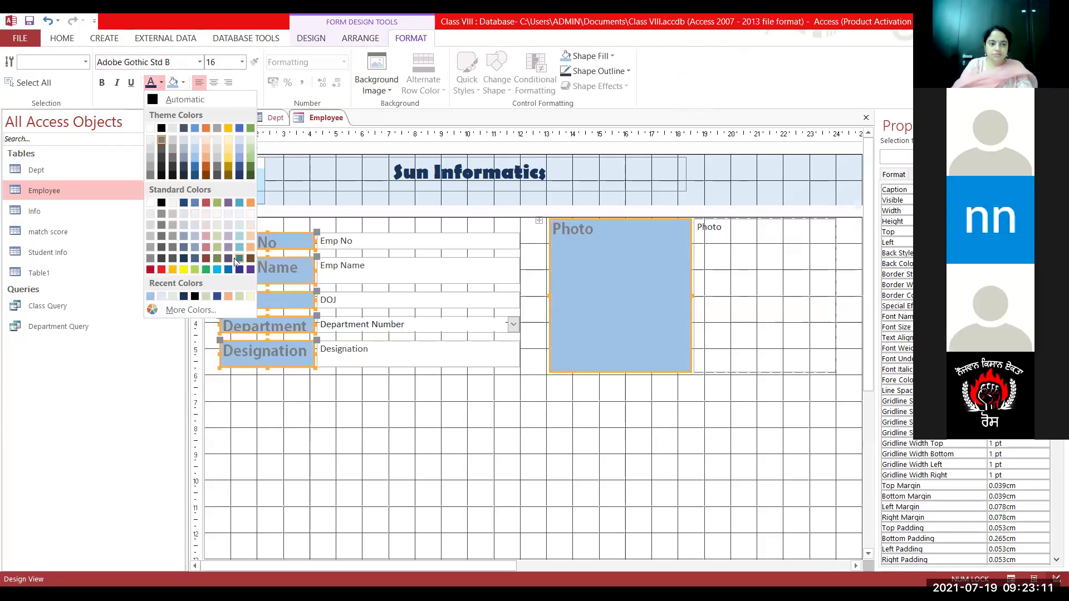
pyautogui.click(207, 247)
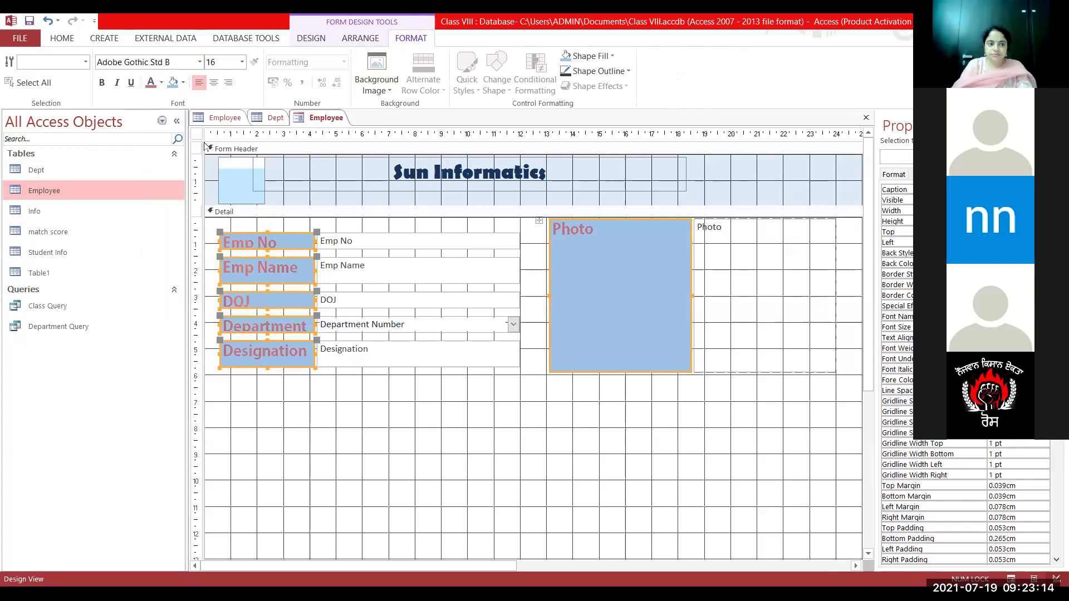
pyautogui.click(161, 82)
pyautogui.click(164, 129)
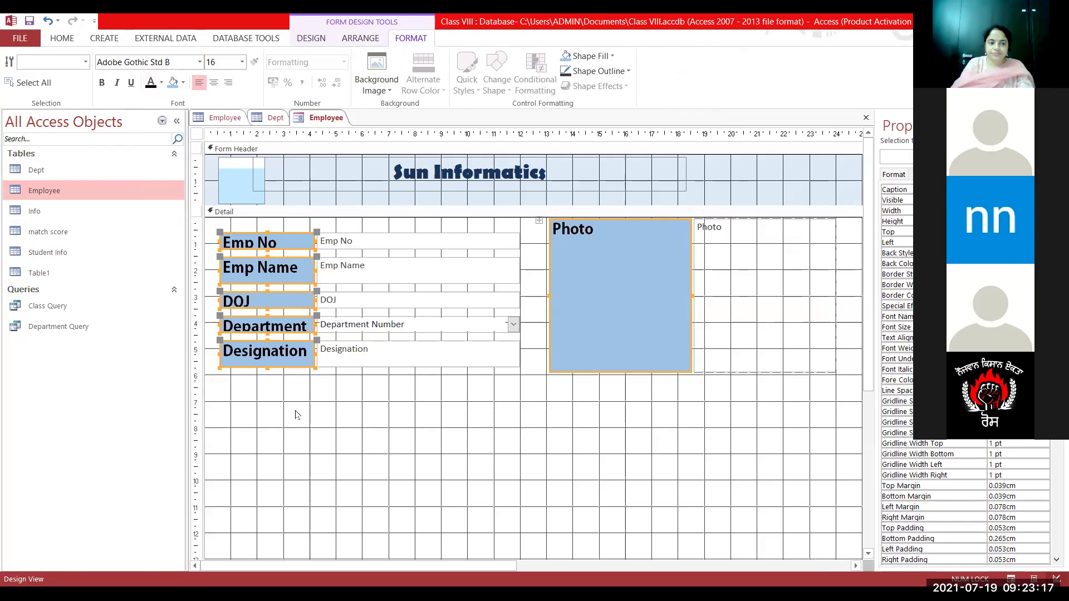
pyautogui.click(336, 396)
# Set the font of the Emp No, Emp Name, DOJ, Department Number and Designation field controls to Century Schoolbook.
pyautogui.click(370, 245)
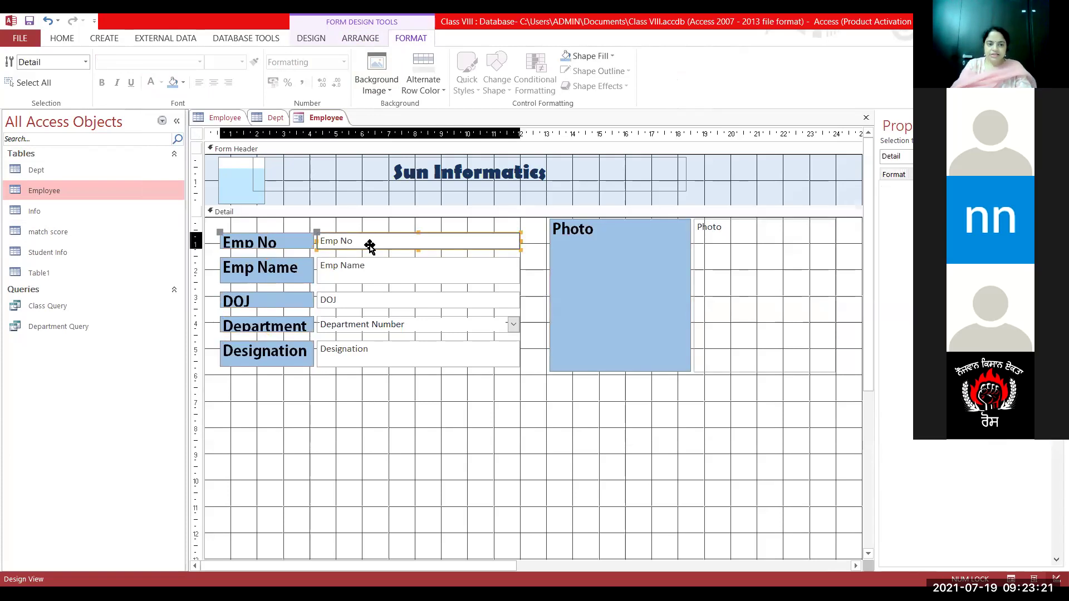
pyautogui.keyDown('shift'); pyautogui.click(387, 281); pyautogui.keyUp('shift')
pyautogui.keyDown('shift'); pyautogui.click(378, 307); pyautogui.keyUp('shift')
pyautogui.keyDown('shift'); pyautogui.click(390, 327); pyautogui.keyUp('shift')
pyautogui.keyDown('shift'); pyautogui.click(369, 356); pyautogui.keyUp('shift')
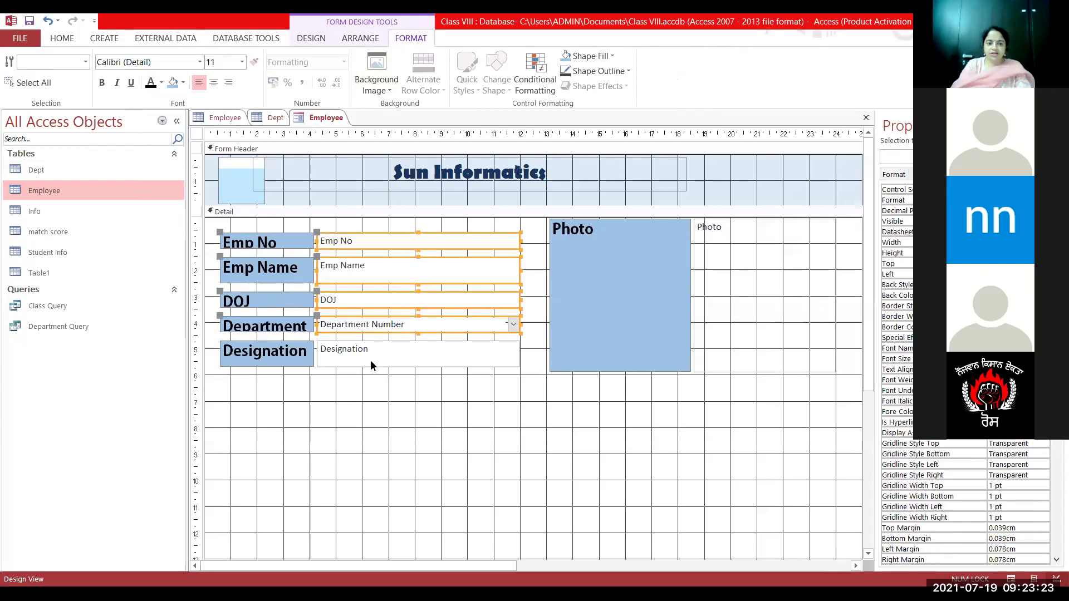
pyautogui.click(201, 63)
pyautogui.scroll(-15, 189, 322)
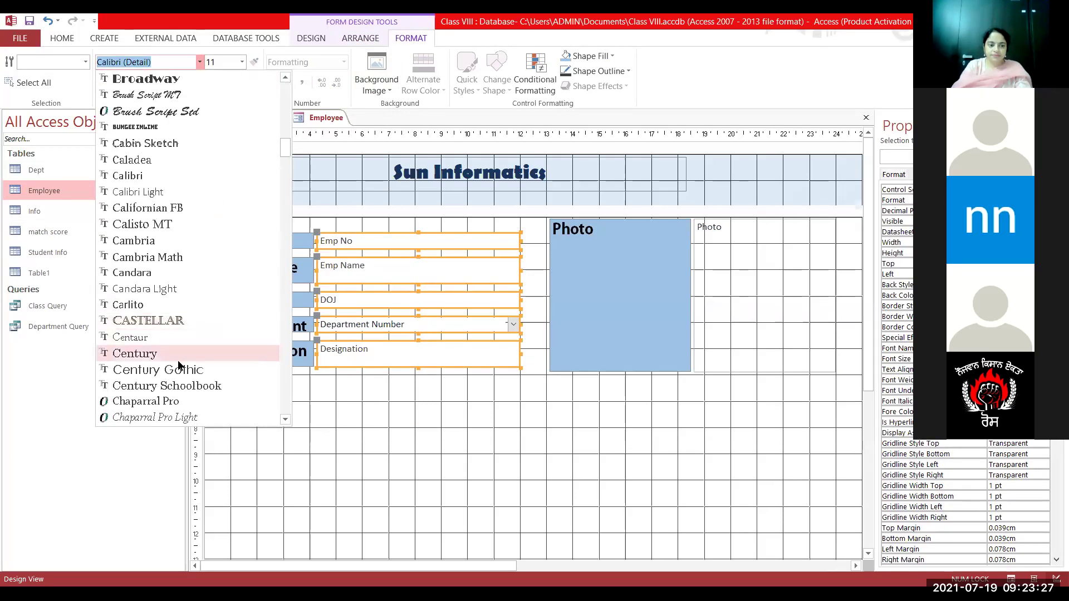
pyautogui.click(167, 386)
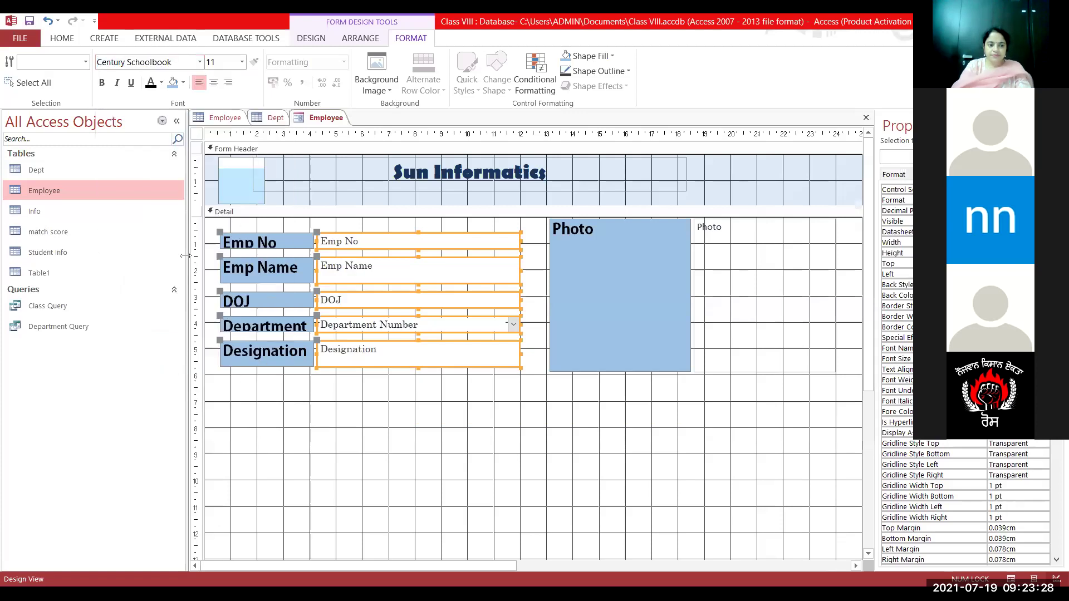
# Make the five employee field controls size 16 and italic.
pyautogui.click(242, 62)
pyautogui.click(223, 157)
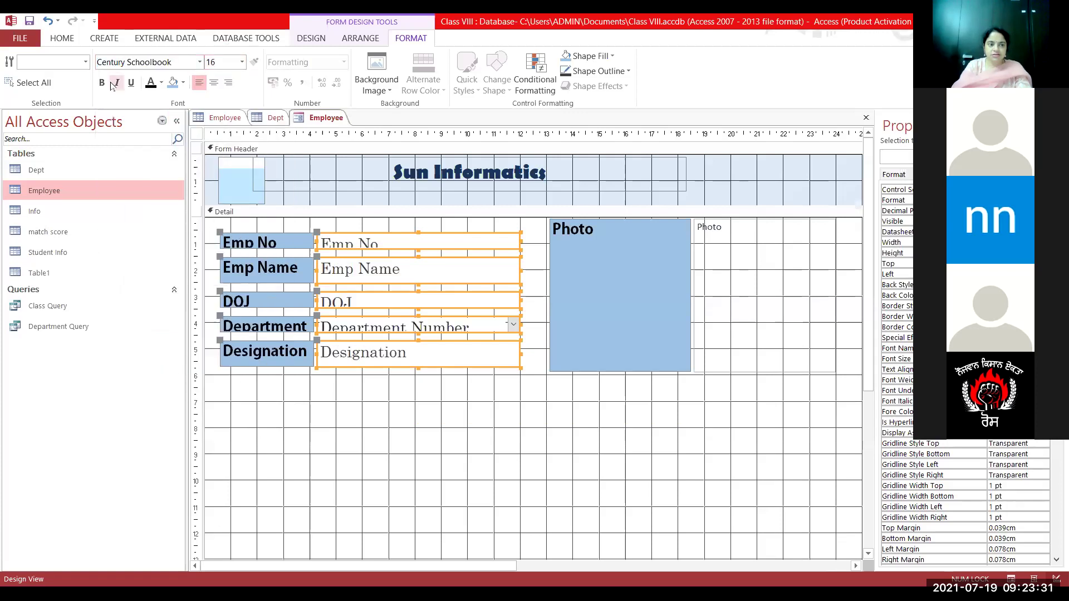
pyautogui.click(116, 83)
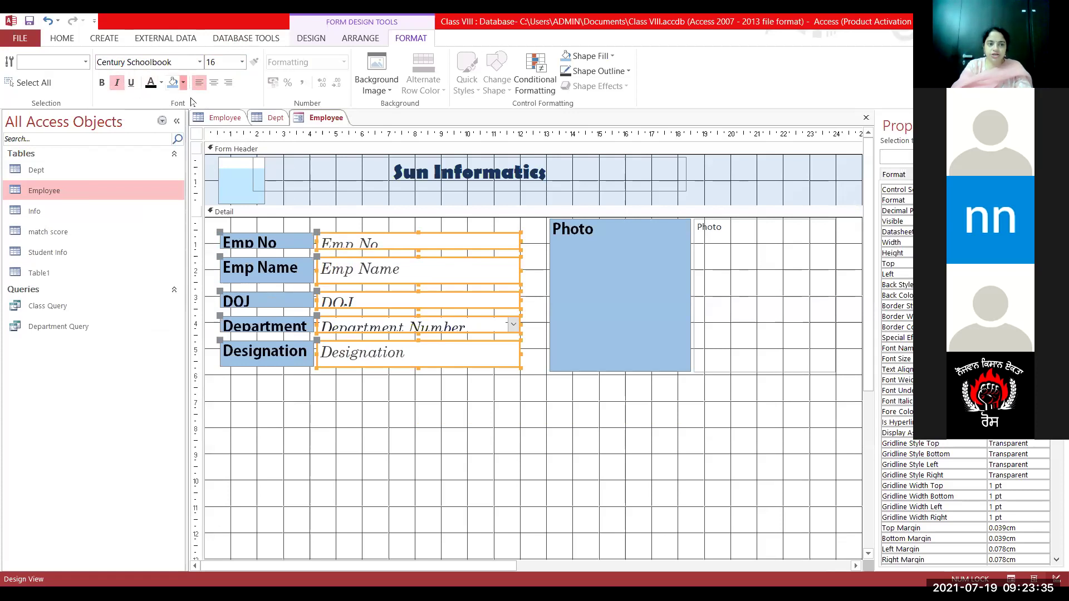
# Give the five employee field controls a pale yellow fill and a dark green font colour.
pyautogui.click(182, 83)
pyautogui.click(249, 139)
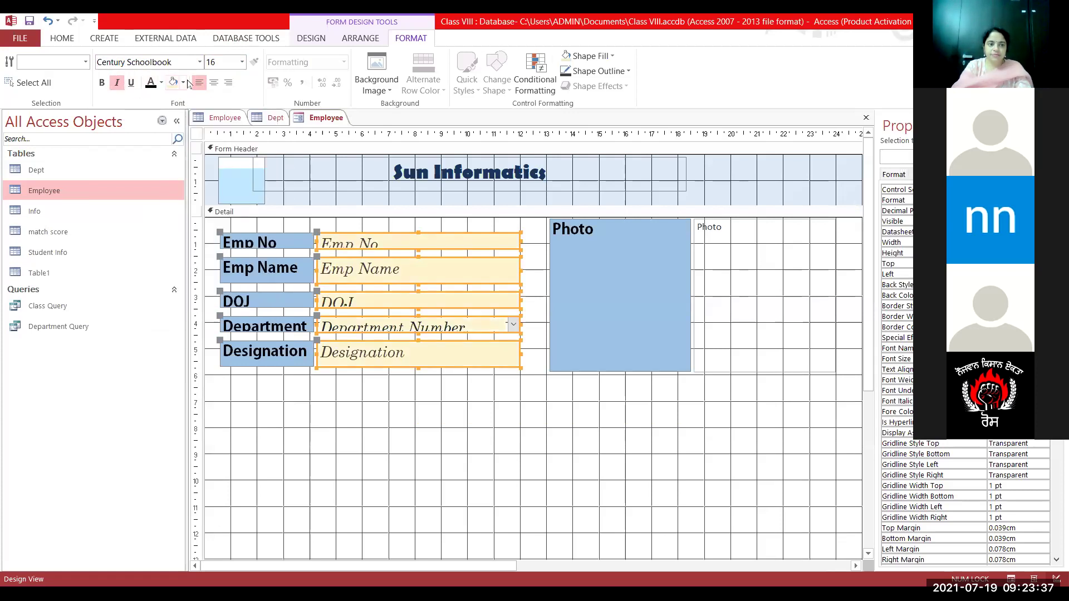
pyautogui.click(161, 82)
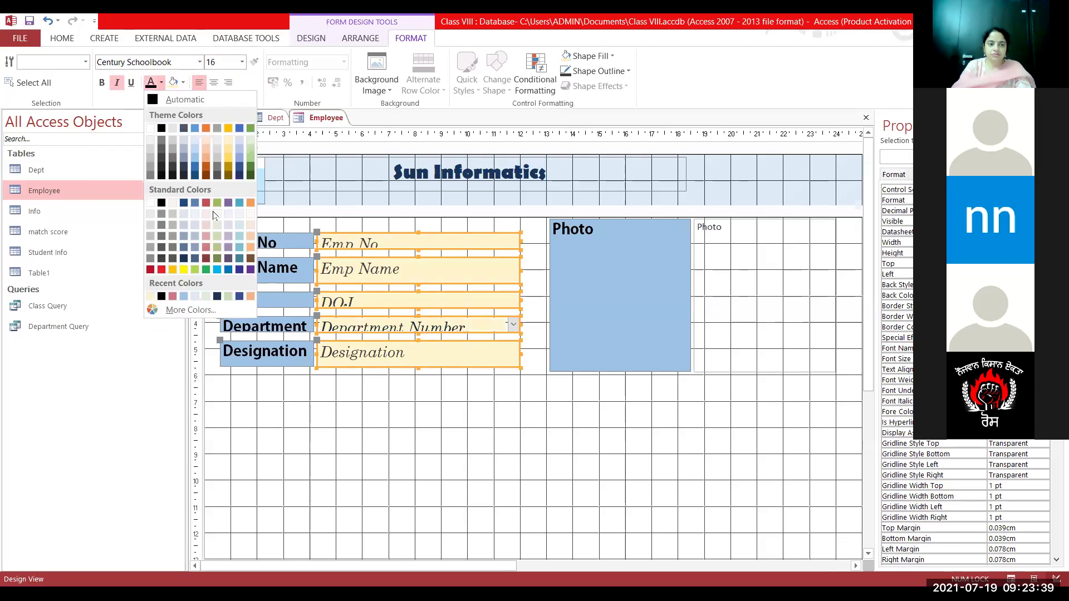
pyautogui.click(250, 176)
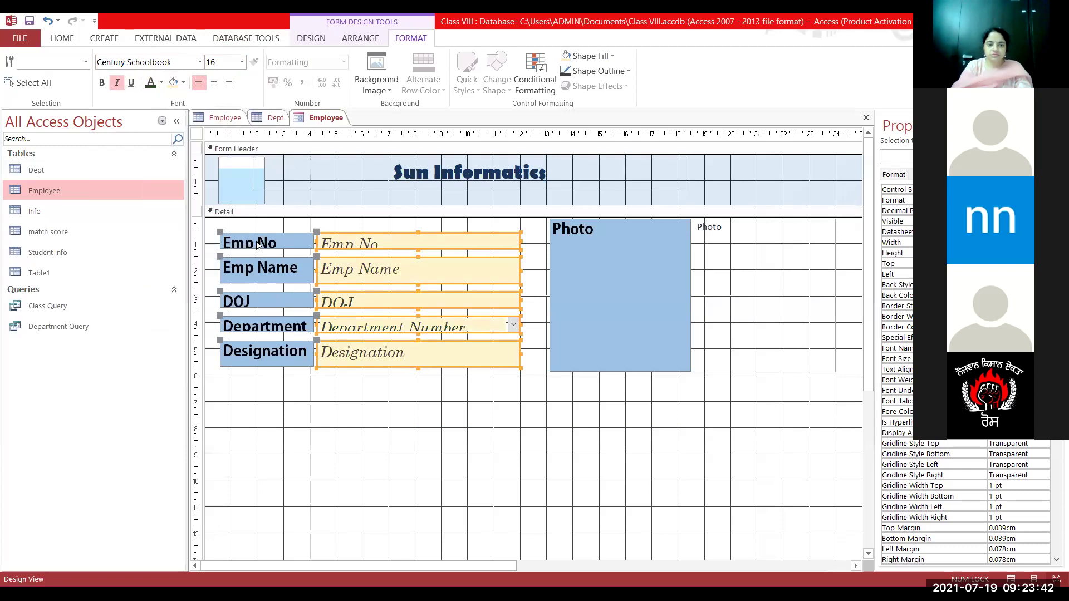
pyautogui.click(504, 444)
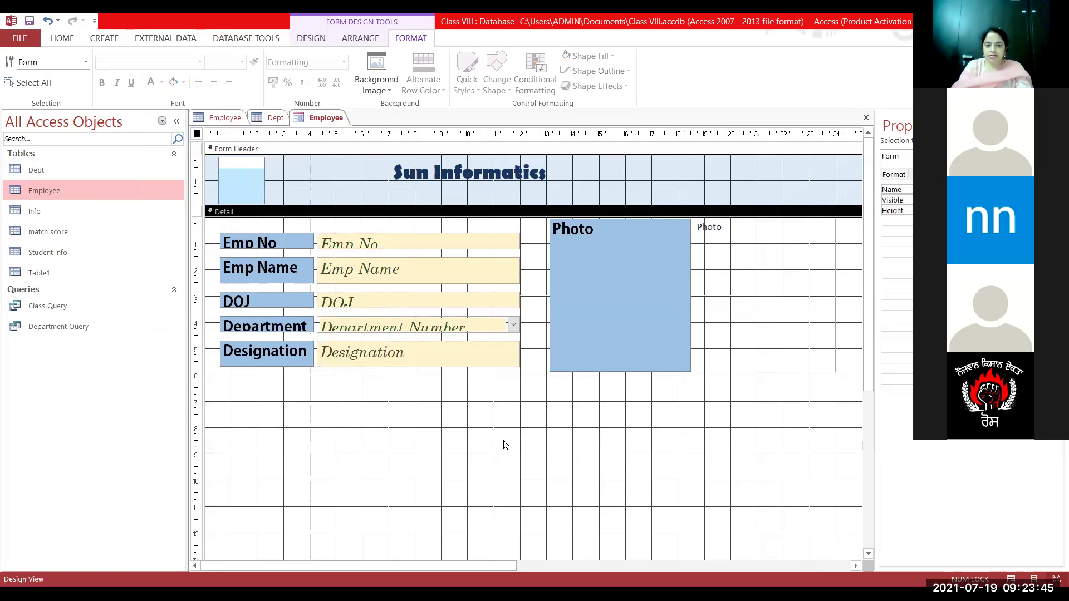
# Set the Detail section's background to dark teal and show the form in Form View.
pyautogui.click(183, 82)
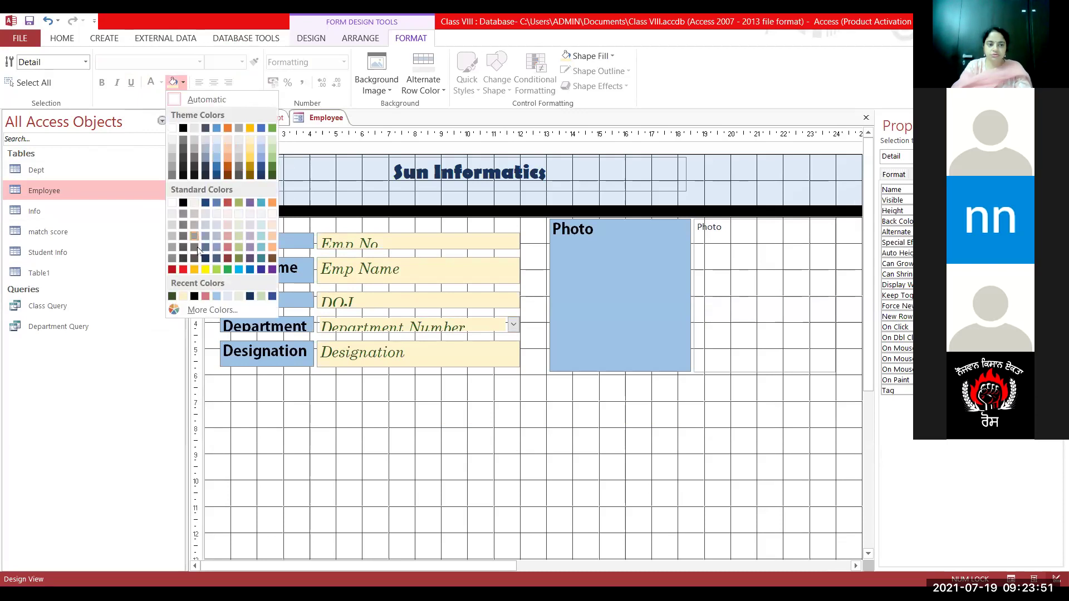
pyautogui.click(261, 259)
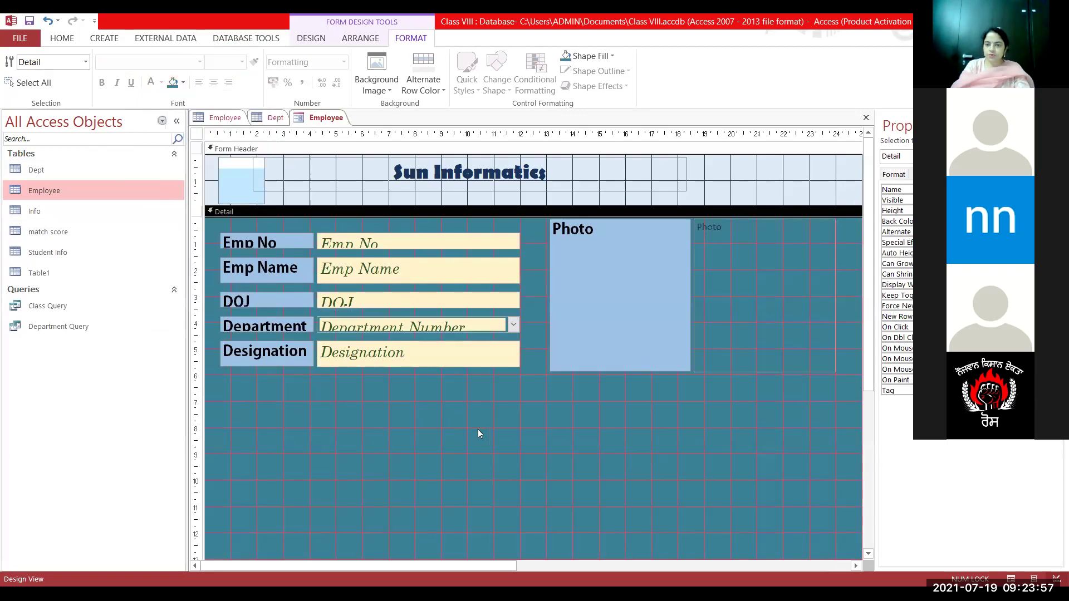
pyautogui.click(311, 37)
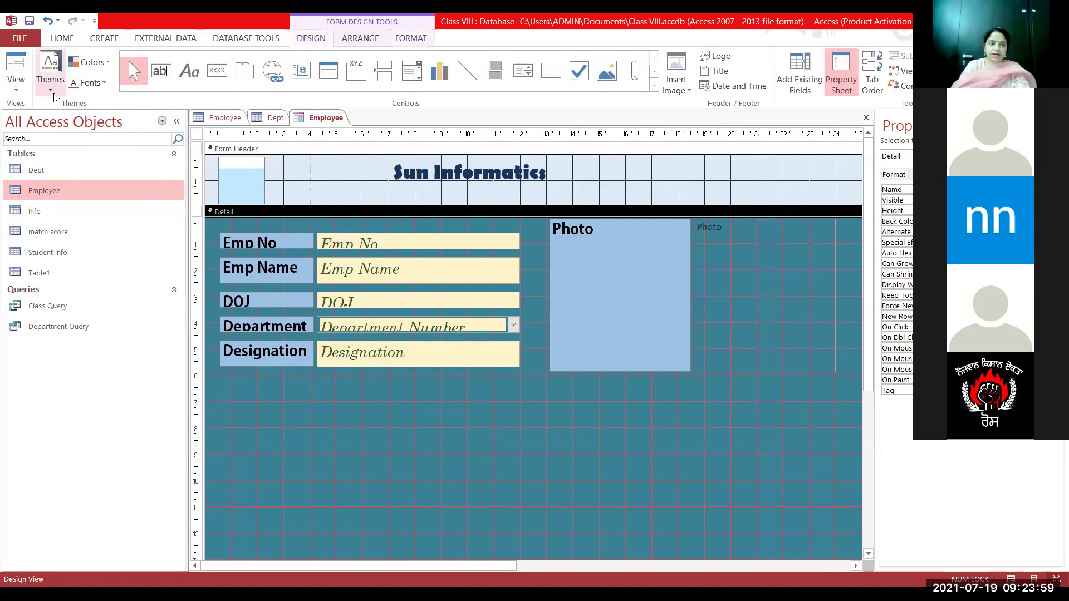
pyautogui.click(15, 83)
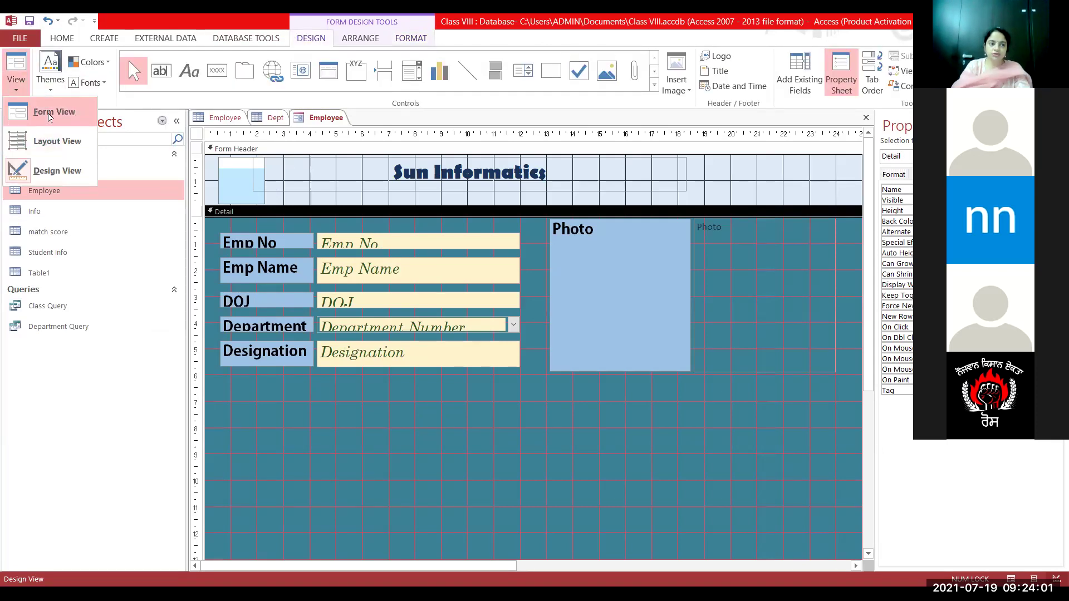
pyautogui.click(49, 114)
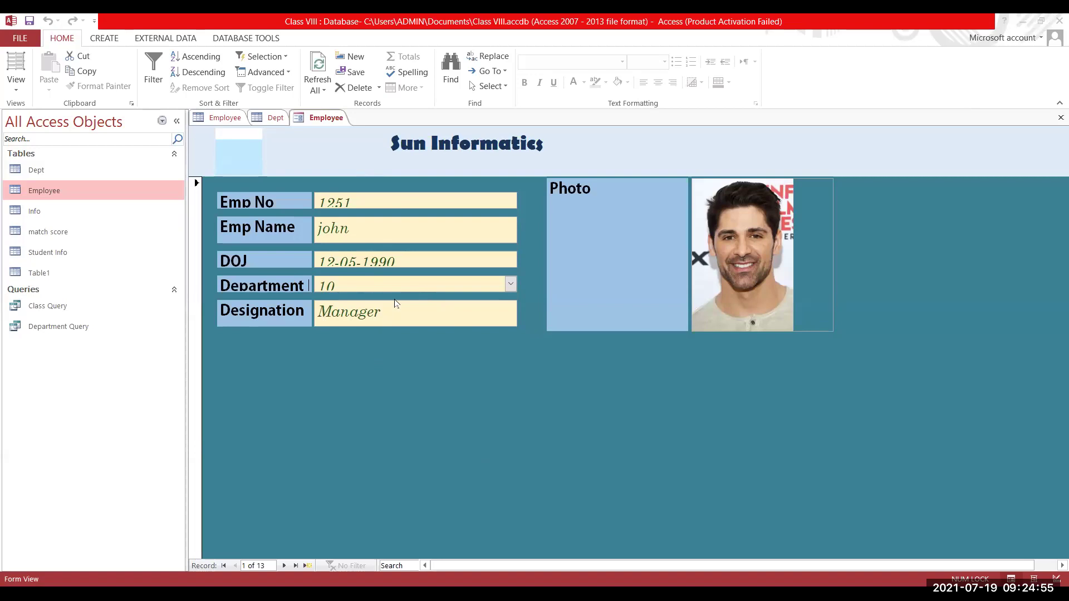
# Return to Design View and move the Designation label and field down to a top position of about 8 cm.
pyautogui.click(16, 89)
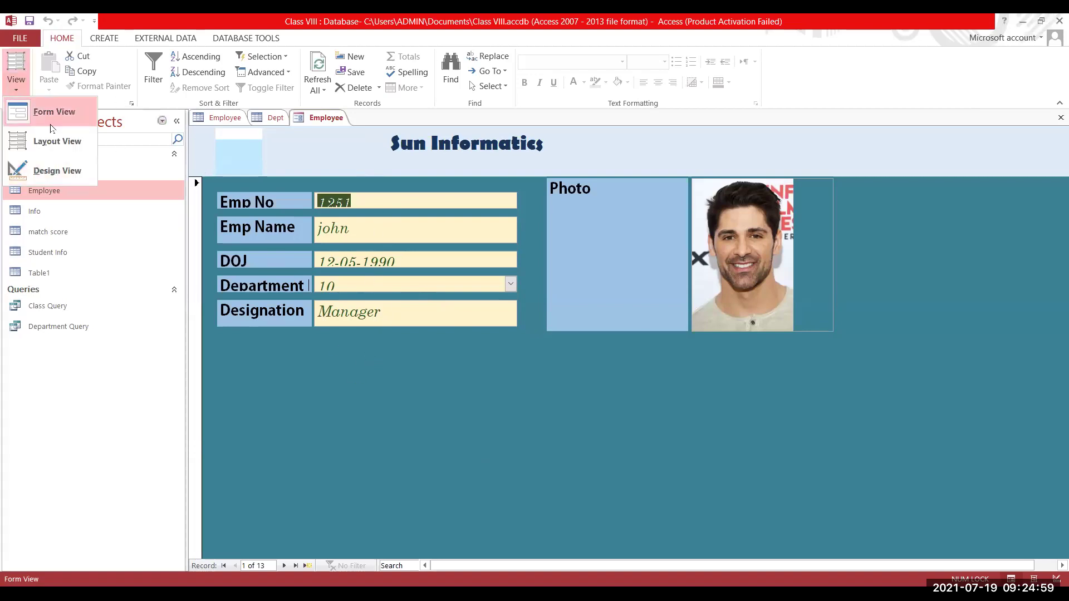
pyautogui.click(55, 169)
pyautogui.click(256, 353)
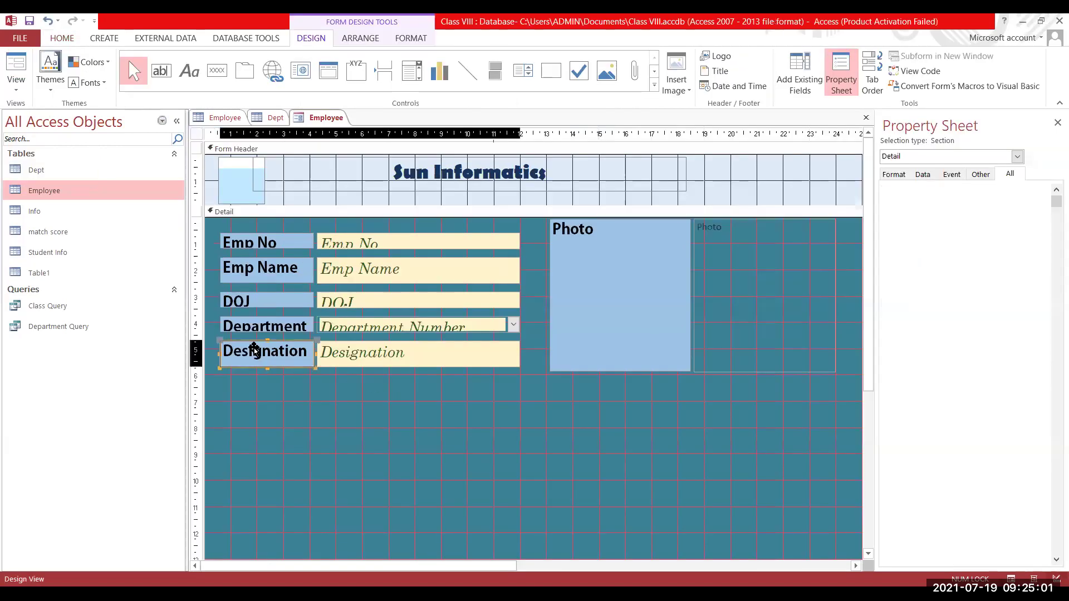
pyautogui.keyDown('shift'); pyautogui.click(359, 354); pyautogui.keyUp('shift')
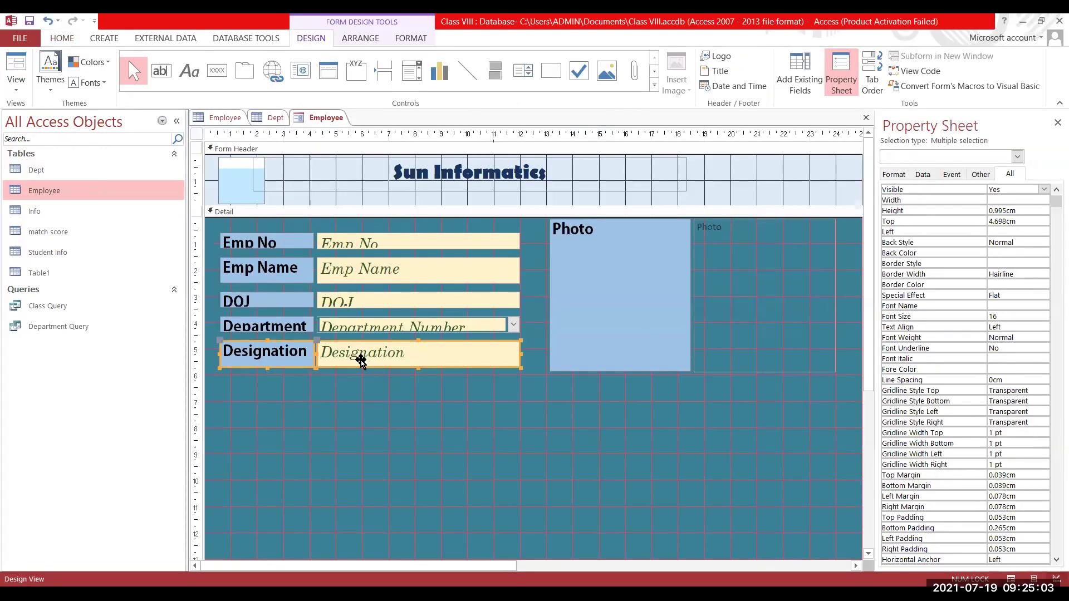
pyautogui.moveTo(356, 365); pyautogui.dragTo(356, 452)
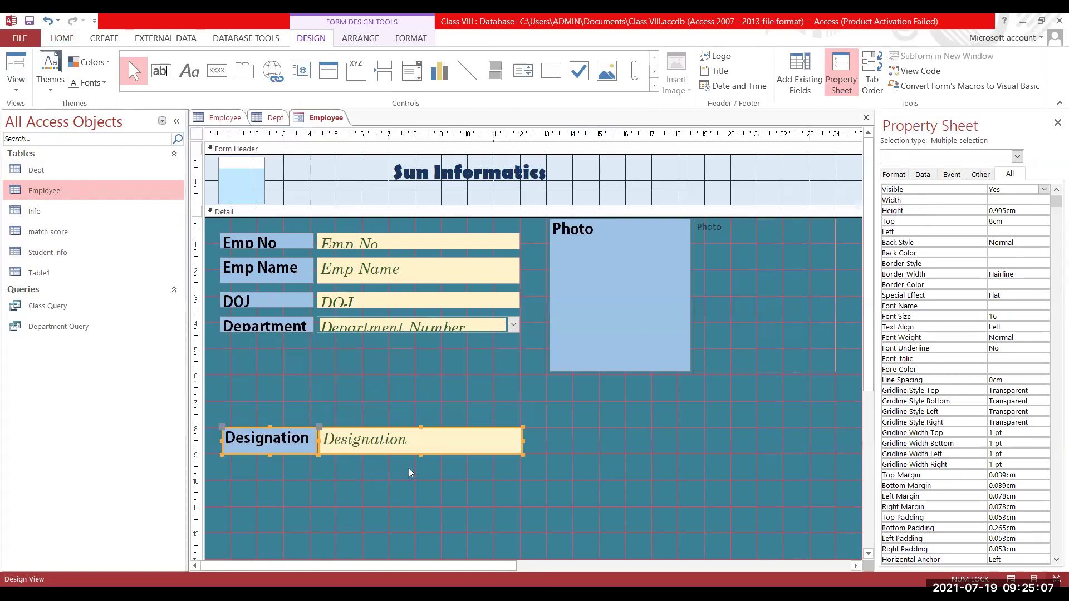
# Move the Department Number label and field down to about 5.6 cm and enlarge them to about 1.1 cm high.
pyautogui.click(292, 327)
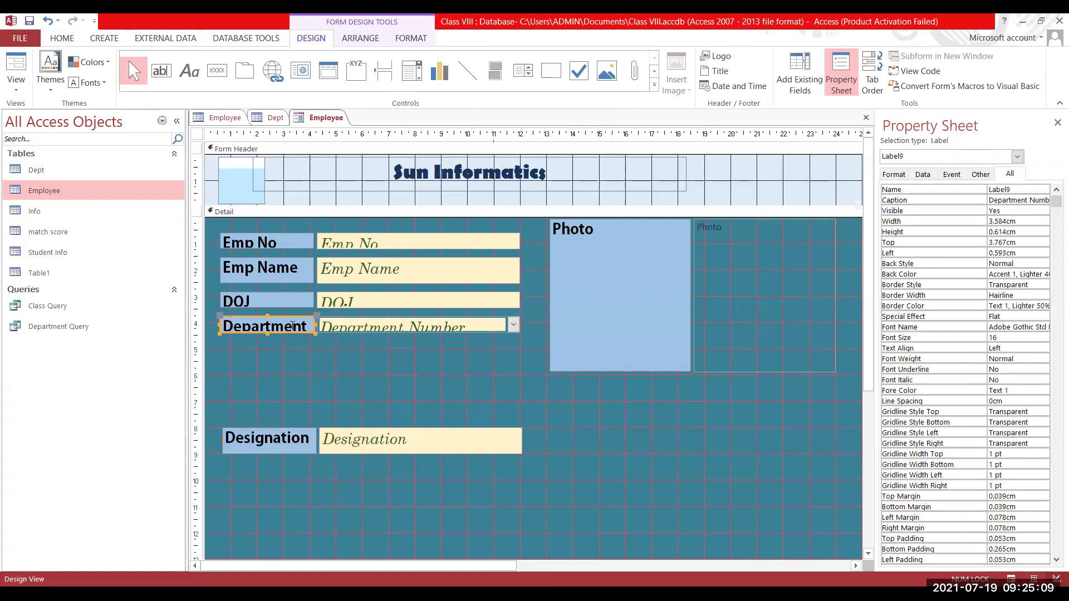
pyautogui.keyDown('shift'); pyautogui.click(351, 330); pyautogui.keyUp('shift')
pyautogui.moveTo(367, 329); pyautogui.dragTo(423, 394)
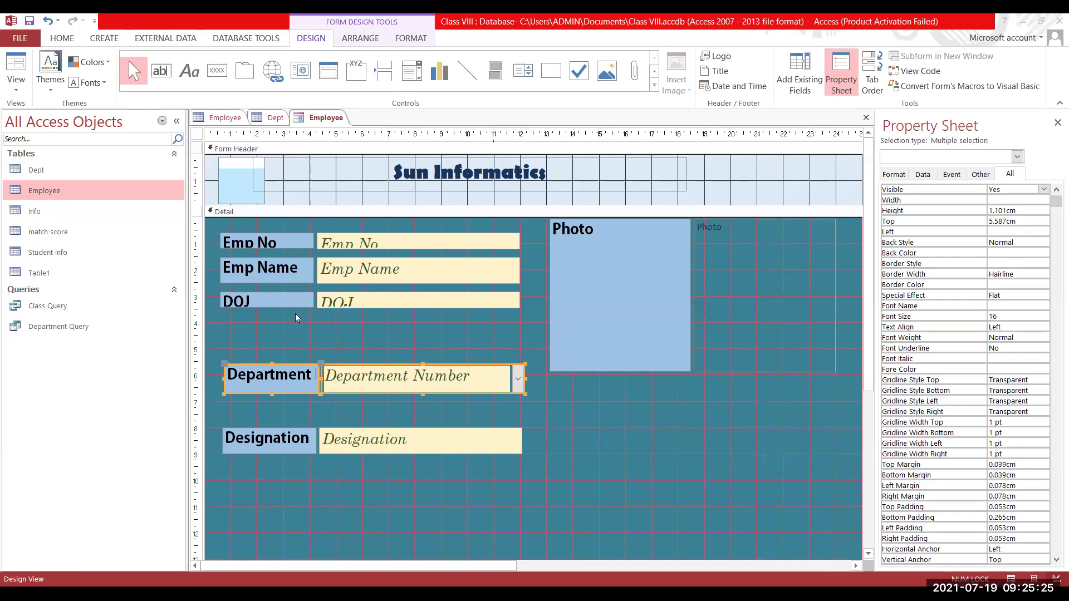
# Move the DOJ label and field down to about 3.7 cm and enlarge them to about 1.2 cm high.
pyautogui.click(280, 305)
pyautogui.keyDown('shift'); pyautogui.click(359, 306); pyautogui.keyUp('shift')
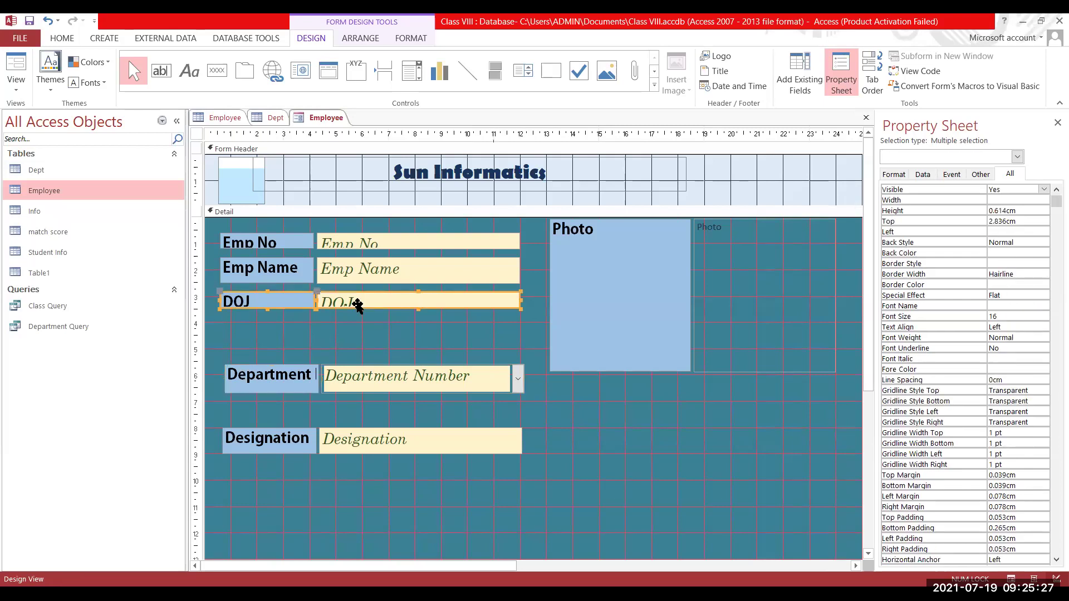
pyautogui.moveTo(359, 311); pyautogui.dragTo(430, 346)
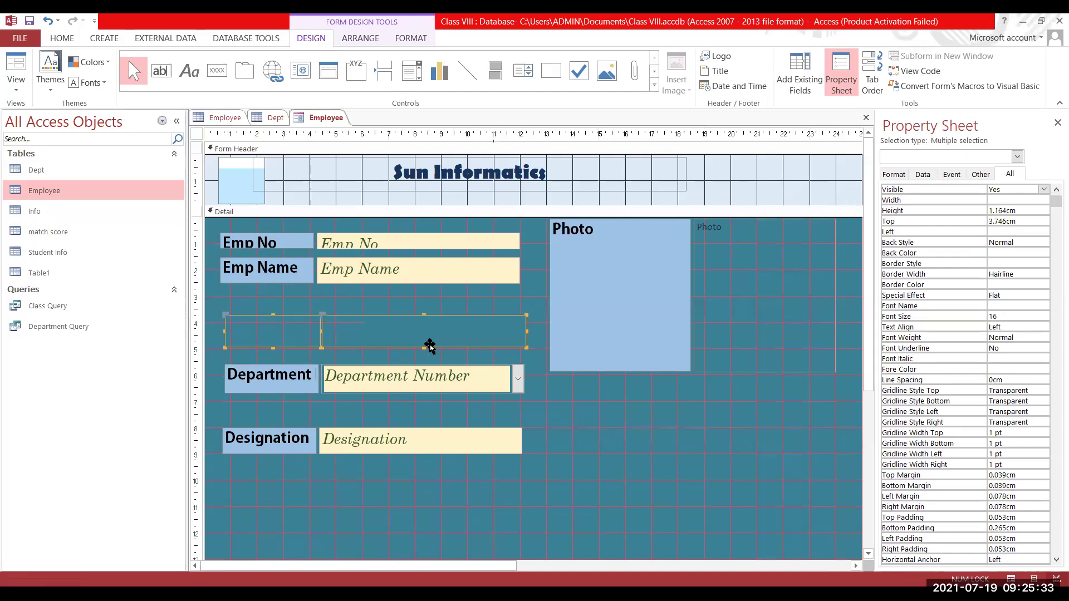
# Move the Emp Name label and field down to a top position of about 2 cm.
pyautogui.click(295, 279)
pyautogui.keyDown('shift'); pyautogui.click(359, 273); pyautogui.keyUp('shift')
pyautogui.click(383, 290)
pyautogui.moveTo(383, 289); pyautogui.dragTo(383, 301)
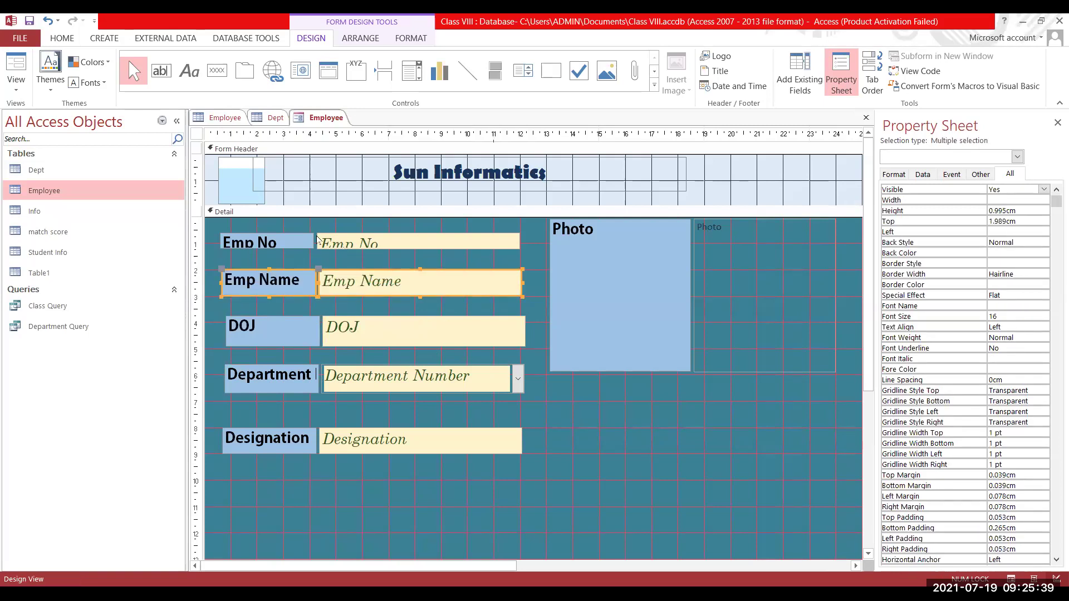
# Increase the height of the Emp No label and field to about 0.85 cm.
pyautogui.click(295, 241)
pyautogui.keyDown('shift'); pyautogui.click(372, 247); pyautogui.keyUp('shift')
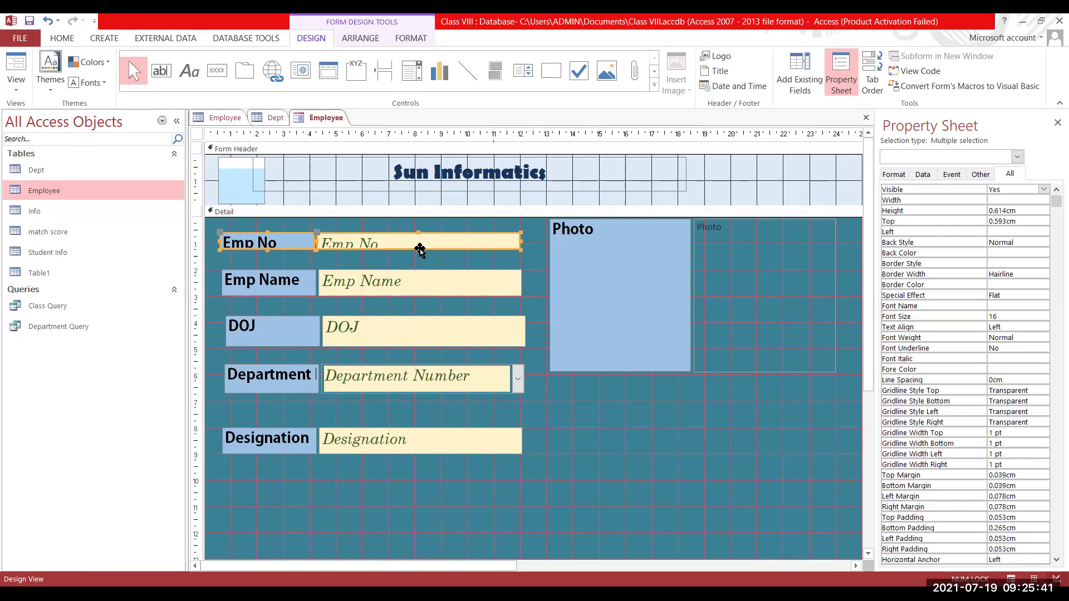
pyautogui.moveTo(416, 249); pyautogui.dragTo(416, 256)
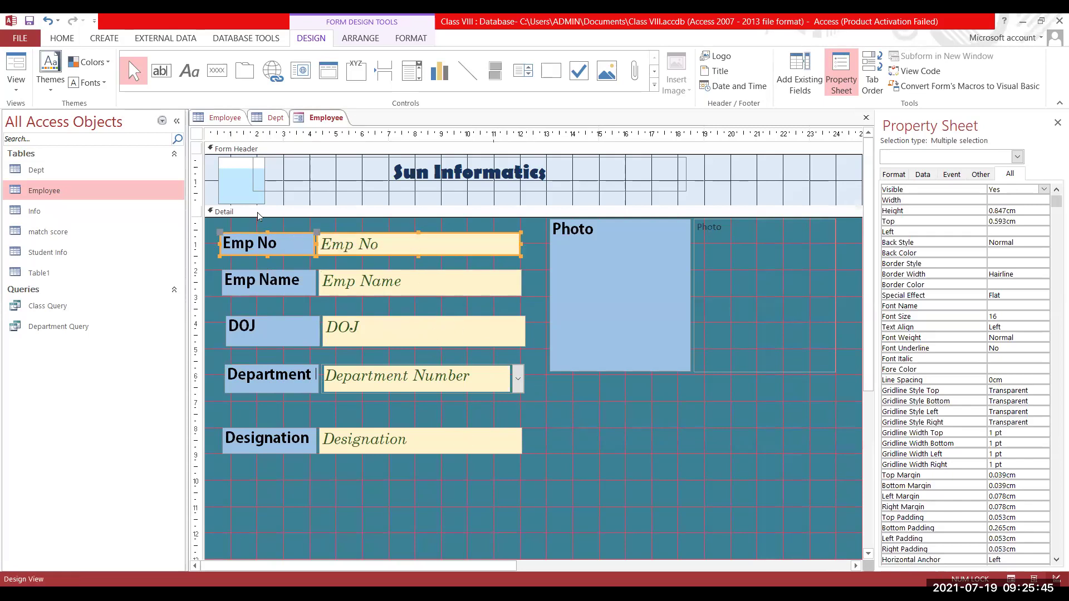
# Show the form in Form View and check the second and the last employee records.
pyautogui.click(16, 84)
pyautogui.click(43, 125)
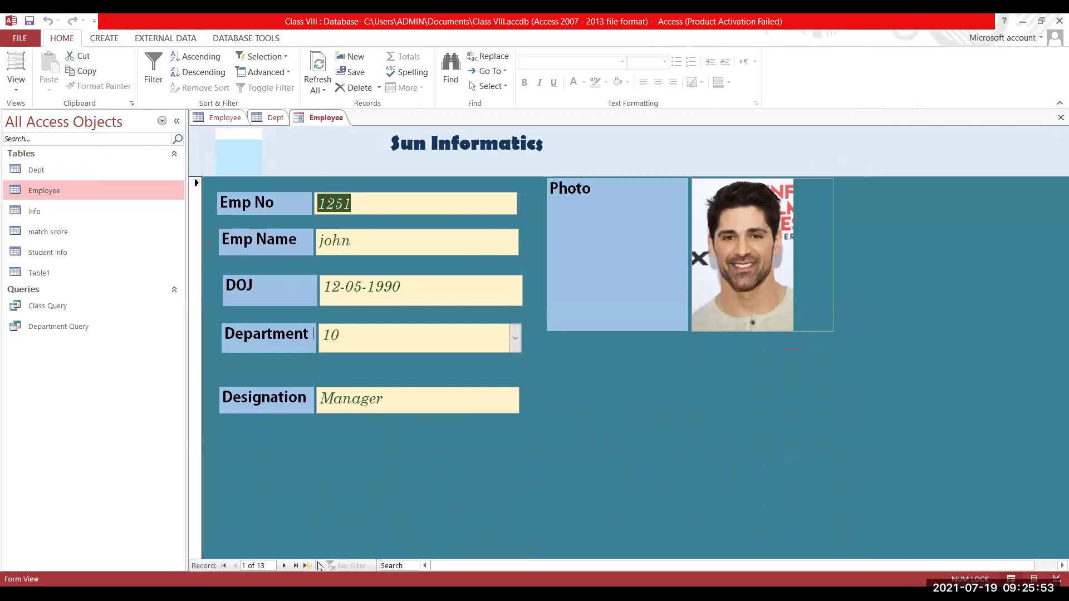
pyautogui.click(284, 566)
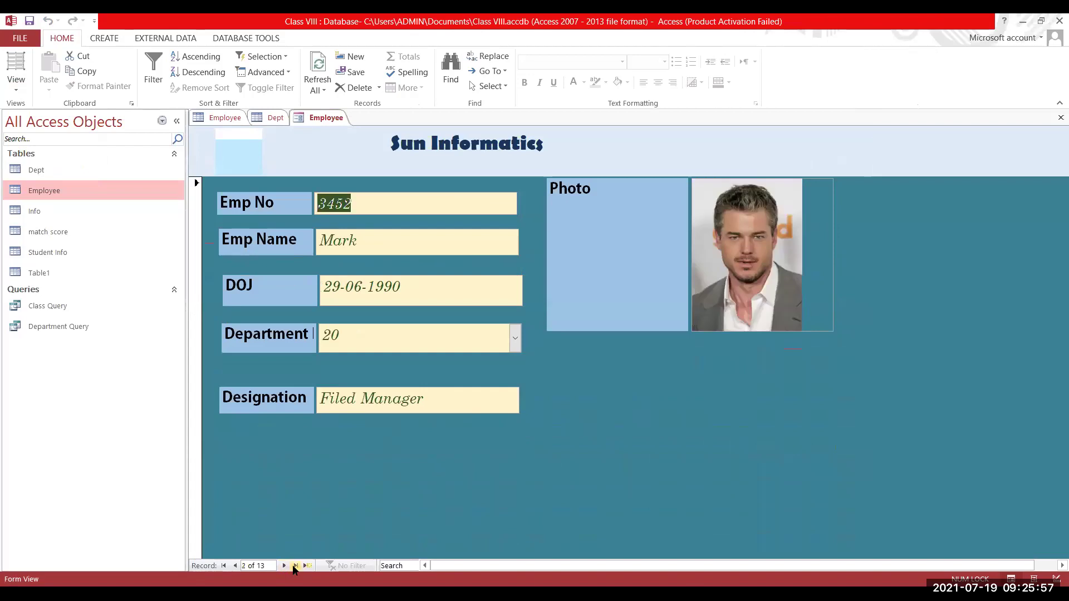
pyautogui.click(295, 566)
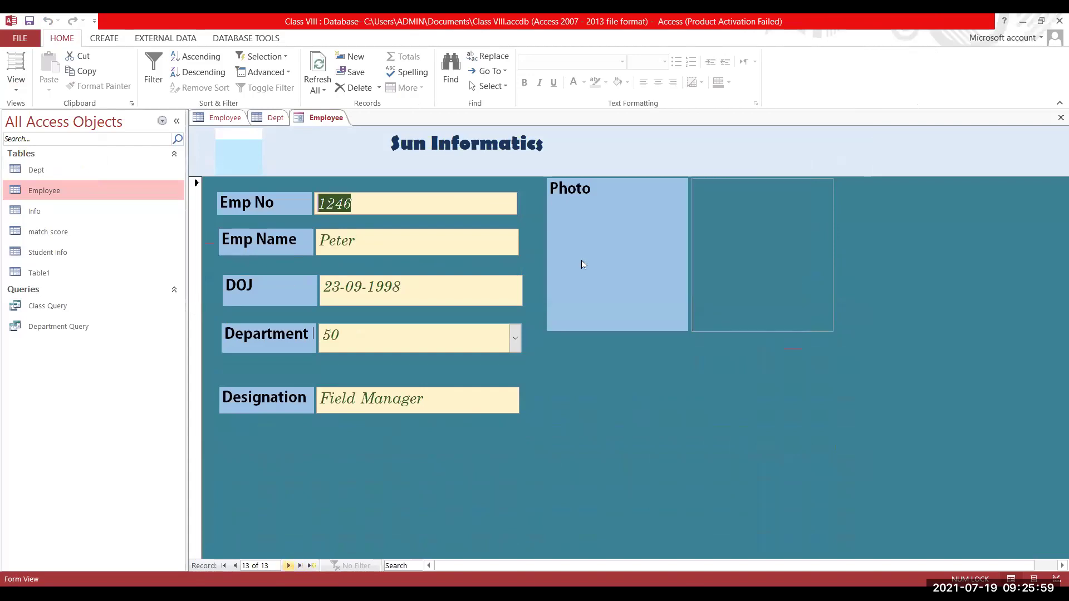
# Attach patrick-dempsey_sc_768x1024.png from the Pictures folder as the photo of the last employee record.
pyautogui.click(754, 199)
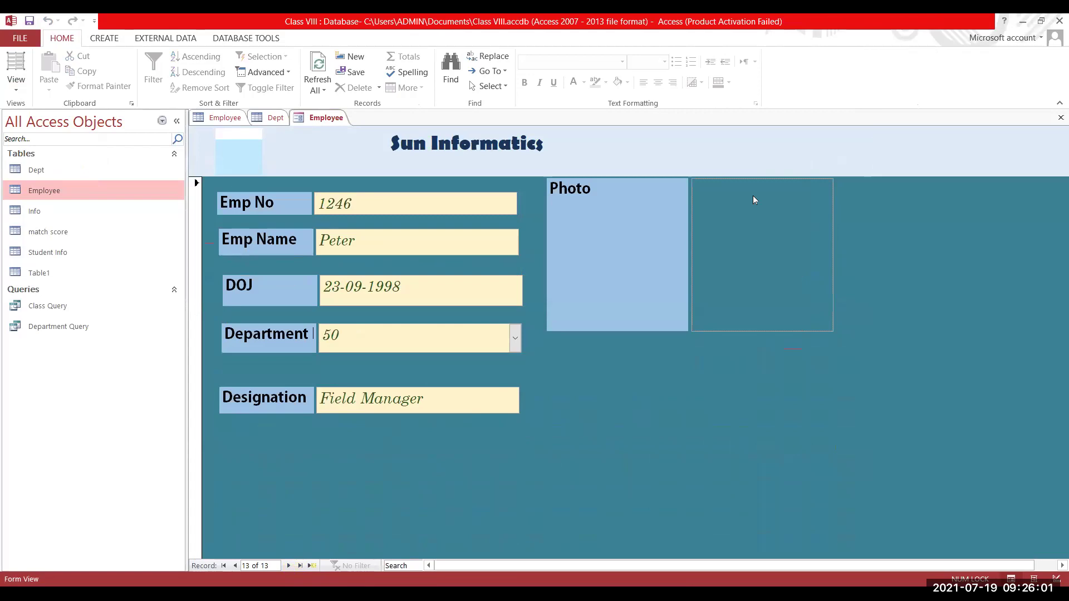
pyautogui.doubleClick(644, 263)
pyautogui.click(641, 263)
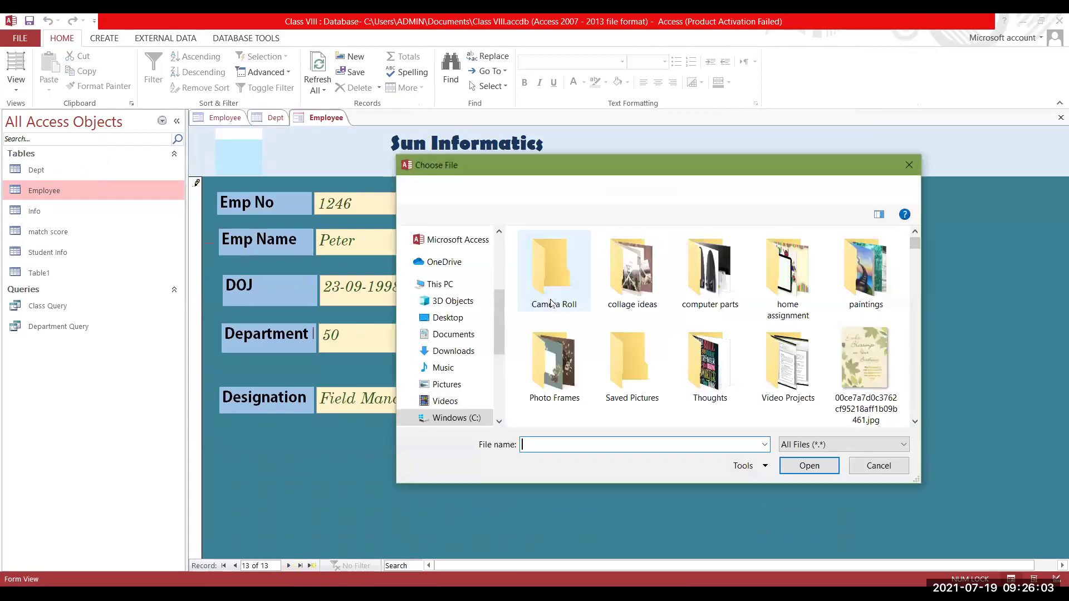
pyautogui.scroll(-5, 621, 318)
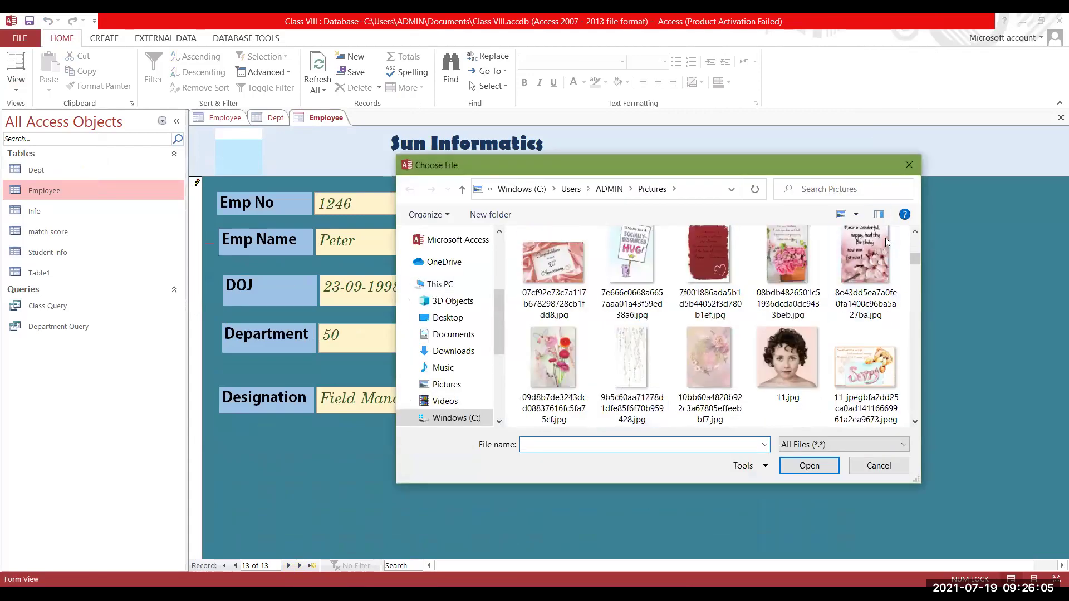
pyautogui.scroll(-5, 780, 331)
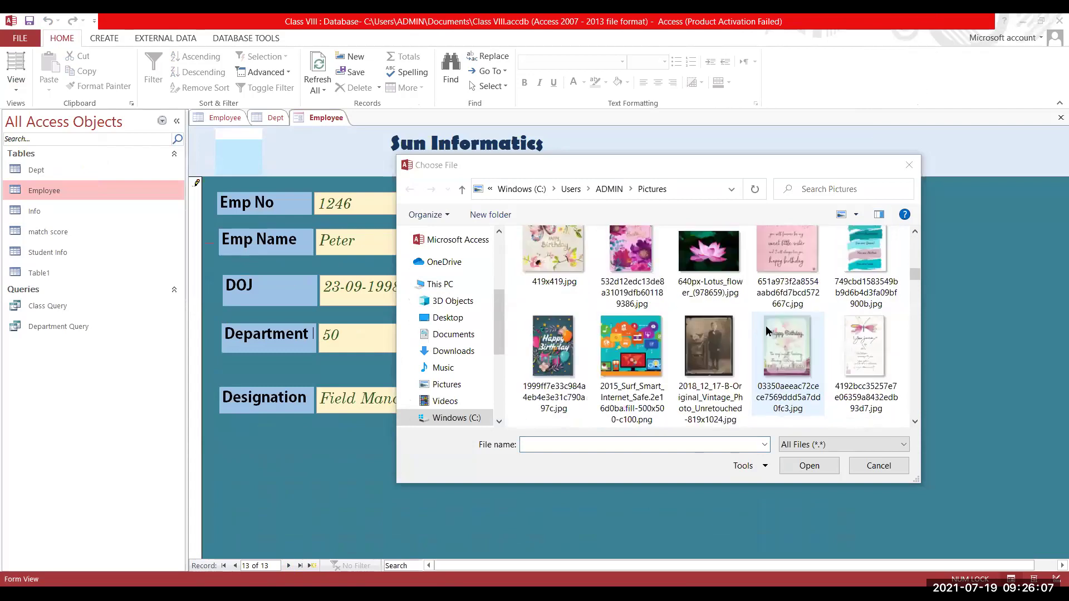
pyautogui.scroll(-6, 746, 337)
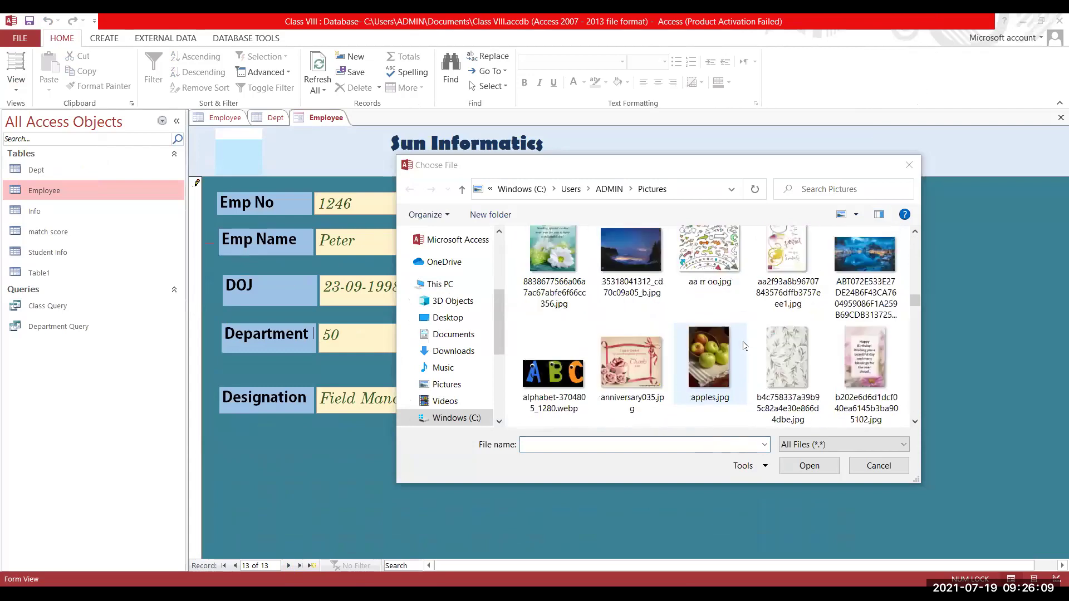
pyautogui.scroll(-8, 743, 347)
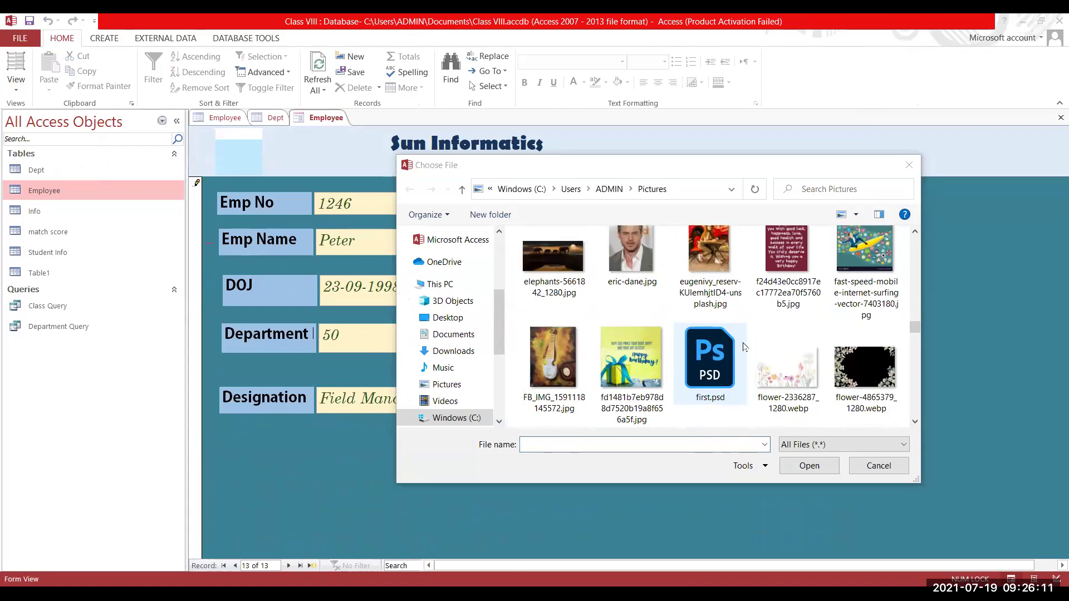
pyautogui.scroll(-8, 743, 347)
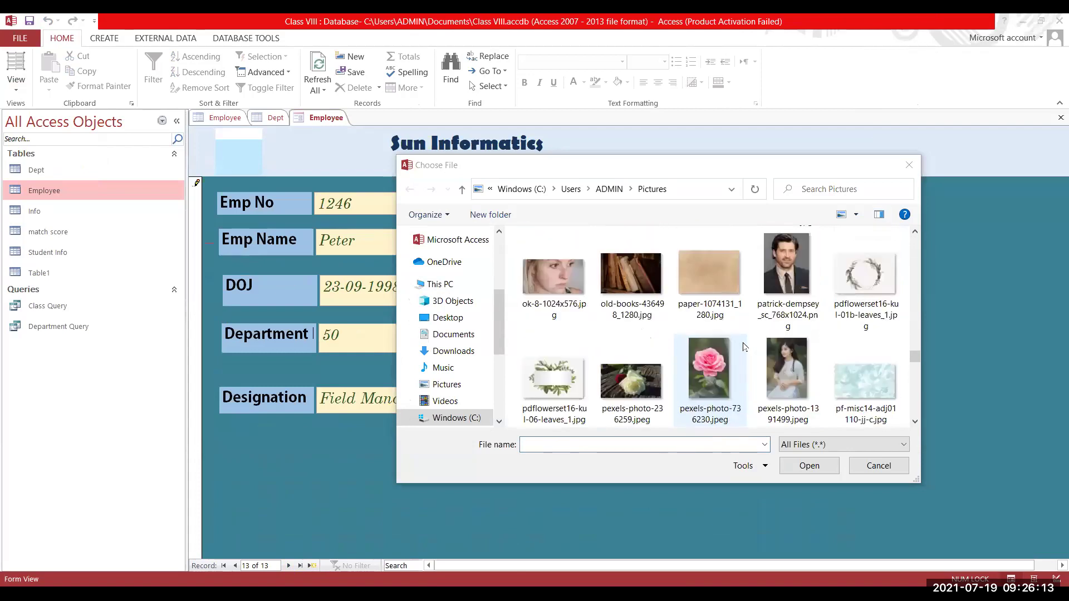
pyautogui.click(775, 309)
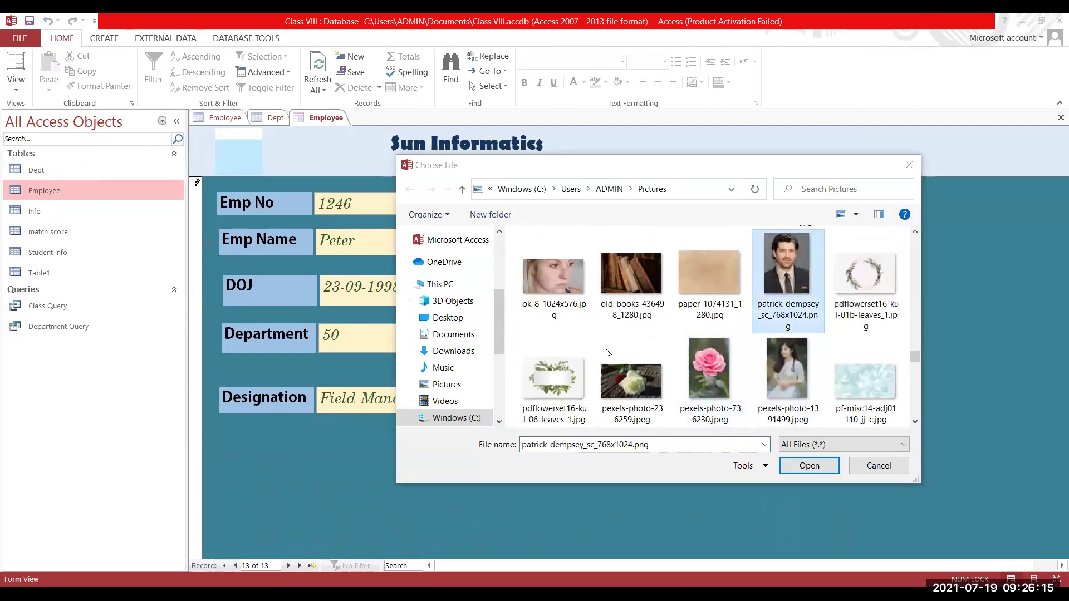
pyautogui.press('Return')
pyautogui.click(579, 366)
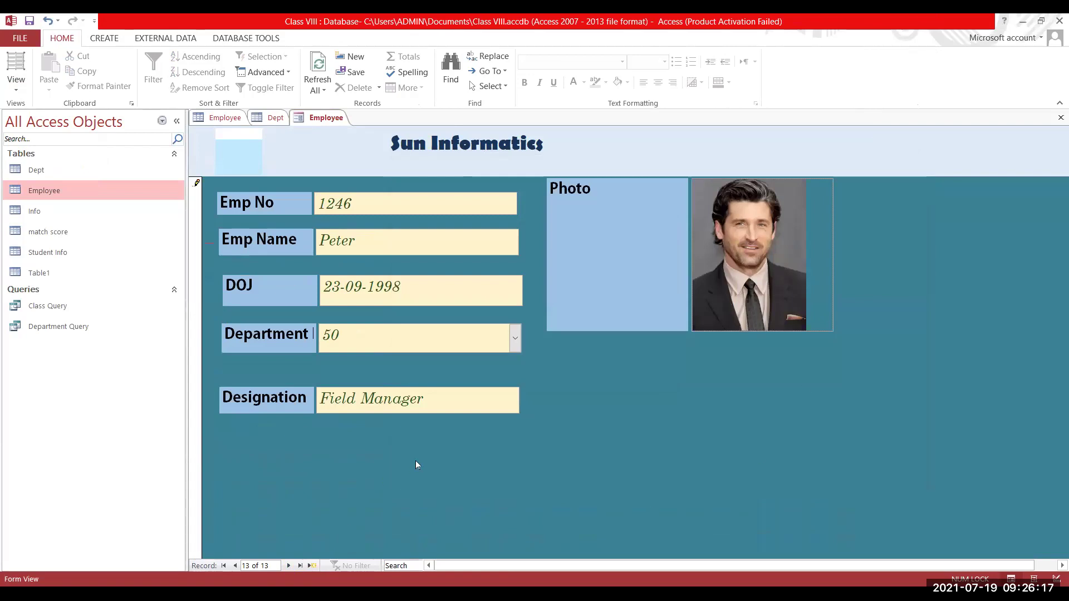
# Start a new employee record and fill in the employee number, the employee's name and the DOJ 12-09-1998.
pyautogui.click(310, 565)
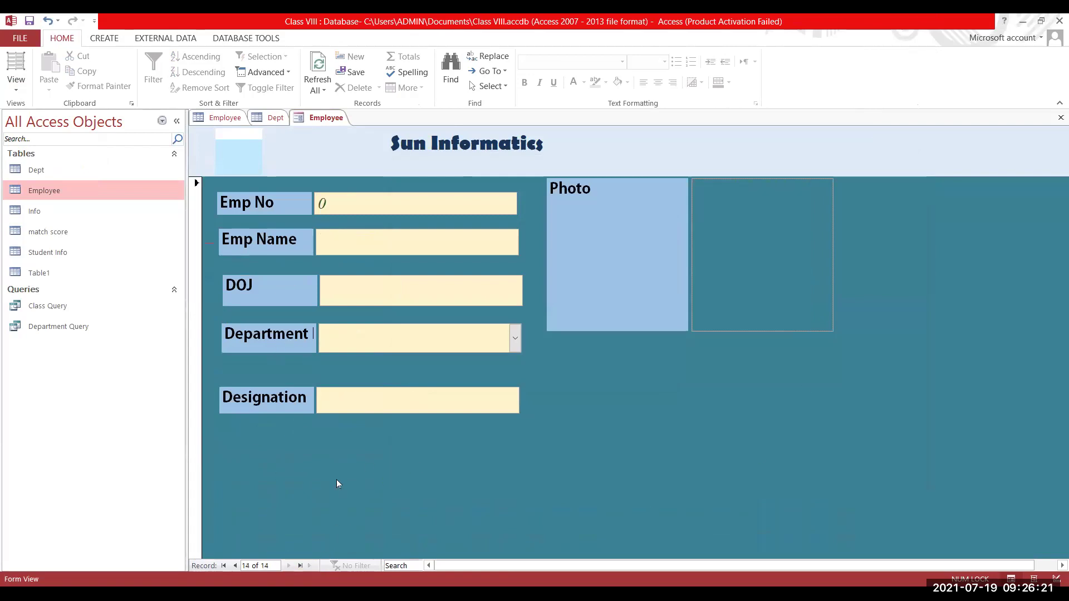
pyautogui.doubleClick(376, 197)
pyautogui.write('7897')
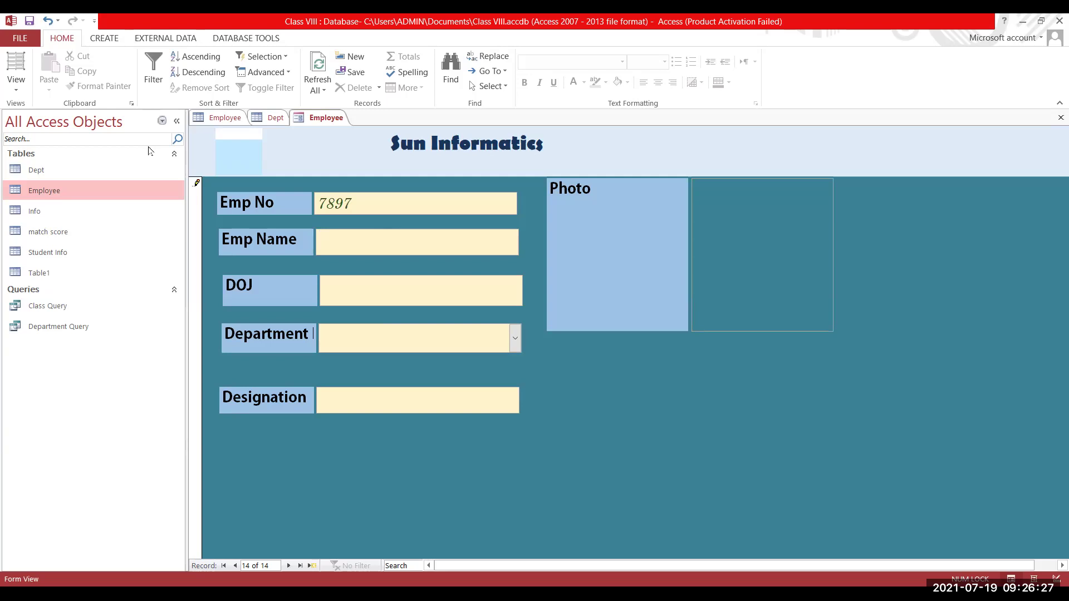
pyautogui.write('Ly')
pyautogui.press('BackSpace')
pyautogui.write('yra')
pyautogui.press('Tab')
pyautogui.write('12-09')
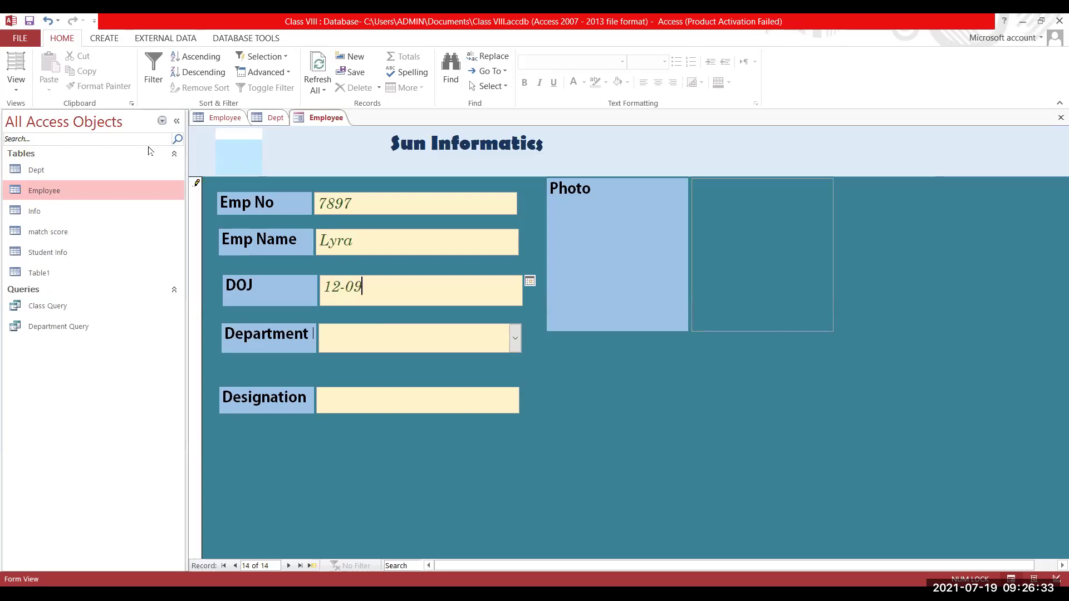
pyautogui.write('-1998')
pyautogui.press('Tab')
# Set the new record's department number to 30 and enter Manager as the designation.
pyautogui.click(517, 342)
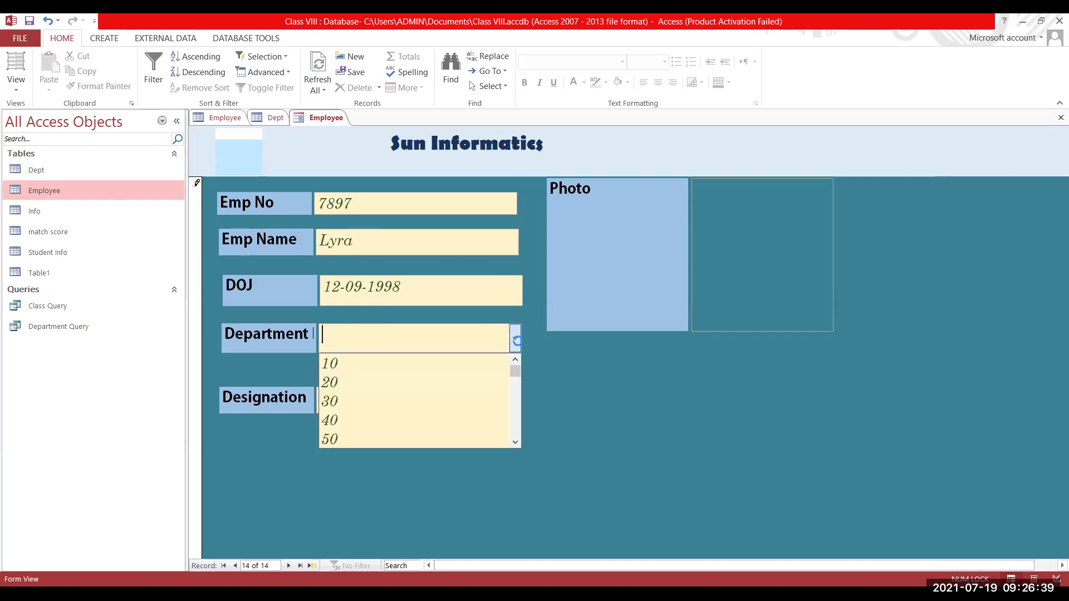
pyautogui.click(406, 401)
pyautogui.click(376, 400)
pyautogui.write('Manager')
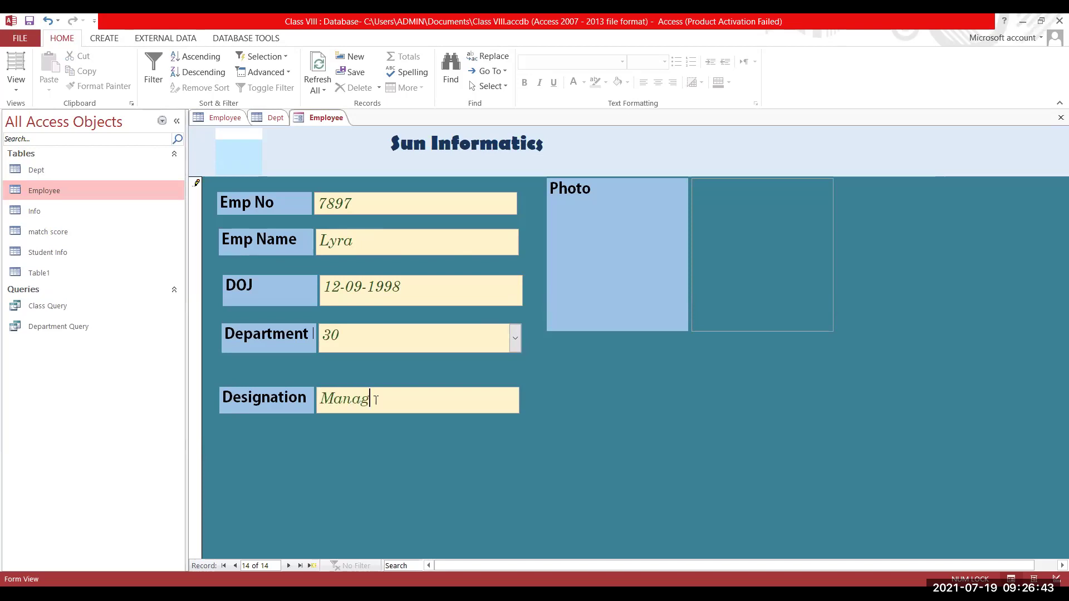
# Attach 19524f4555d41619ed478e7d87ae0bb3.jpg from the Pictures folder as the new employee's photo.
pyautogui.doubleClick(729, 263)
pyautogui.click(651, 260)
pyautogui.scroll(-5, 667, 356)
pyautogui.scroll(-4, 666, 355)
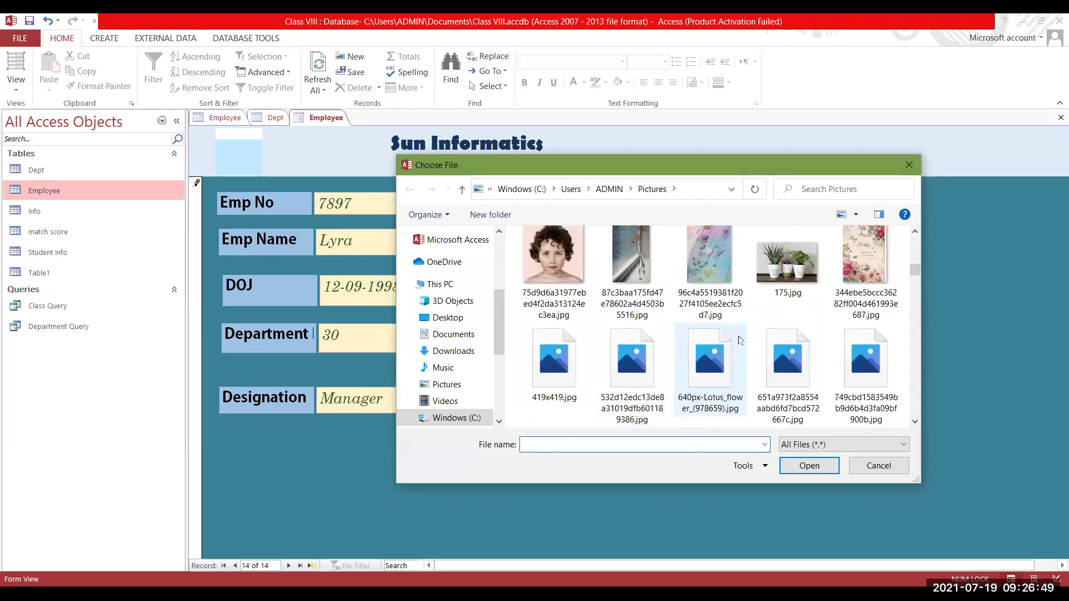
pyautogui.doubleClick(725, 355)
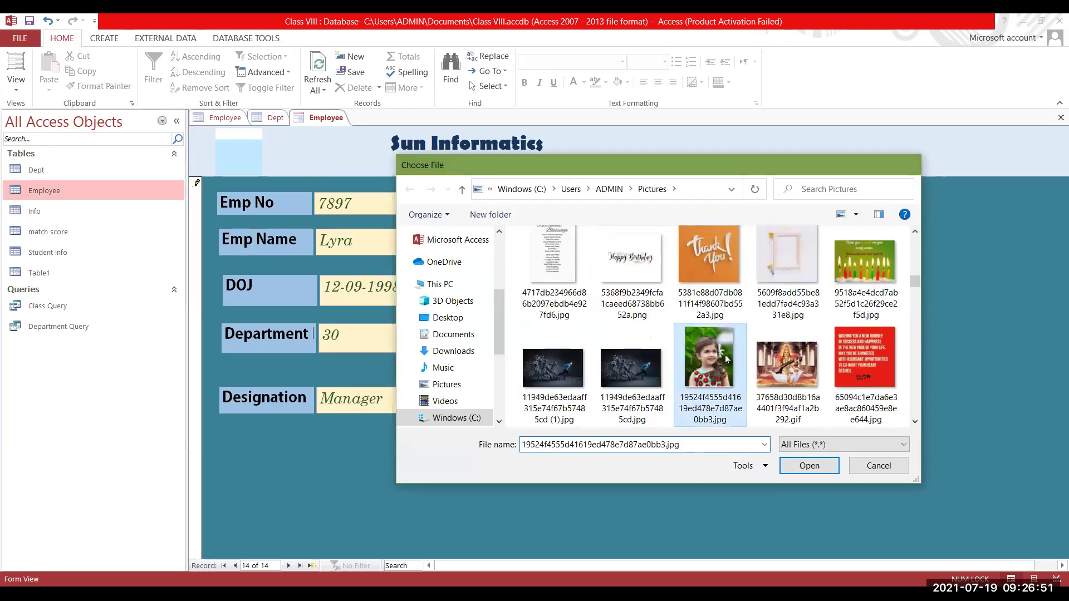
pyautogui.click(586, 367)
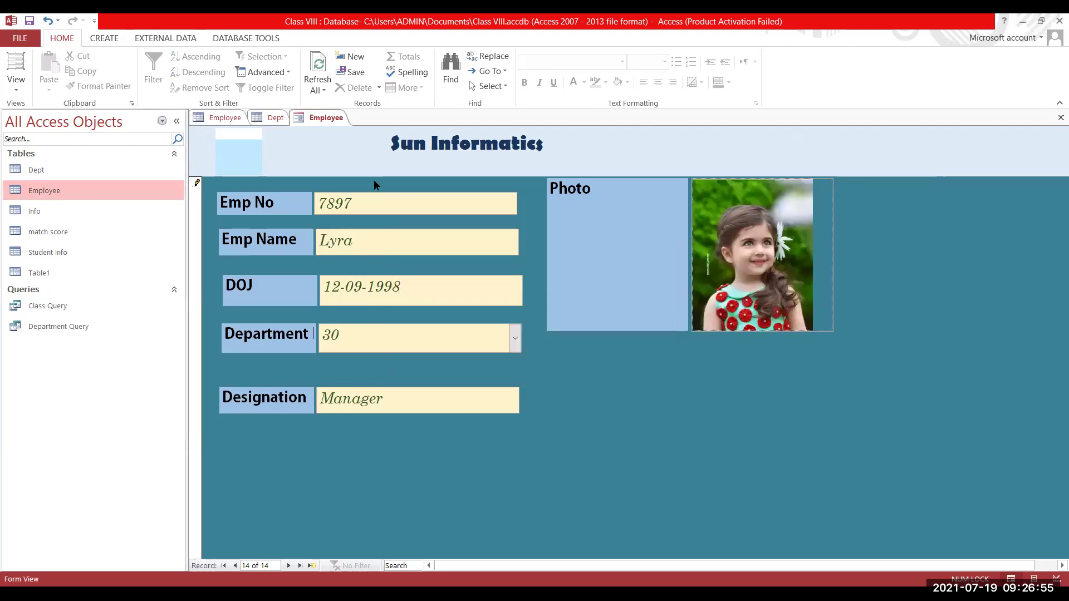
# Save the new record, then open the Employee table and refresh its data.
pyautogui.click(348, 74)
pyautogui.doubleClick(44, 191)
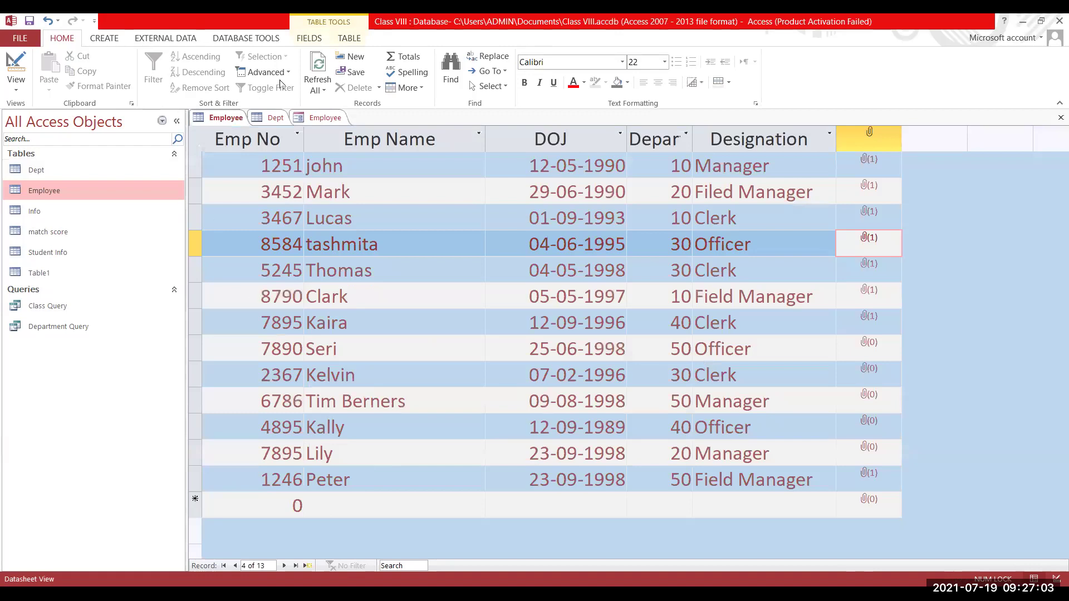
pyautogui.click(316, 70)
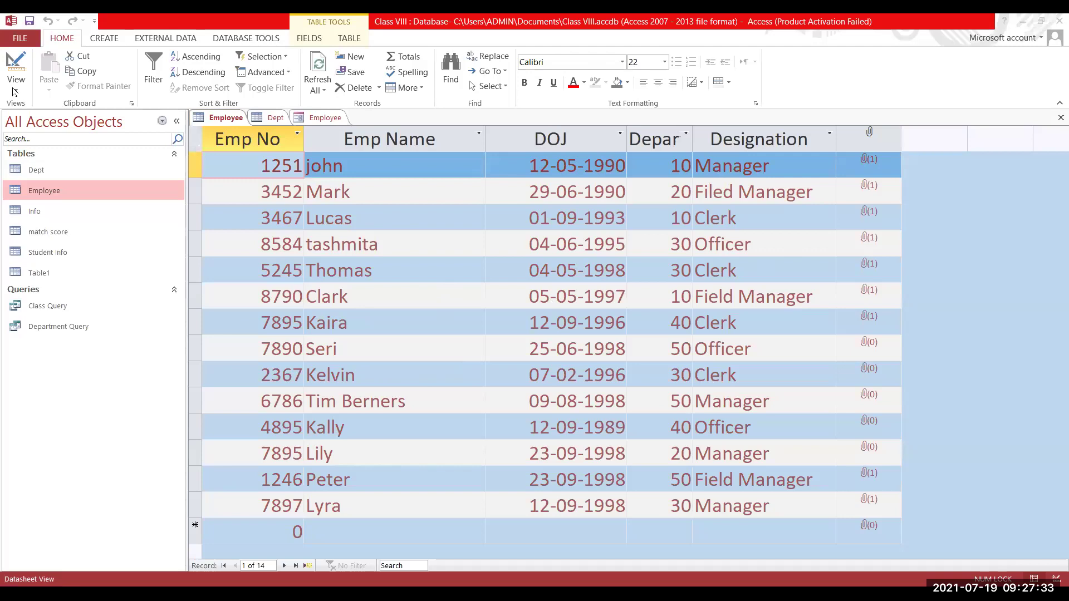
# Create a report from the Employee table and look through its records.
pyautogui.click(98, 40)
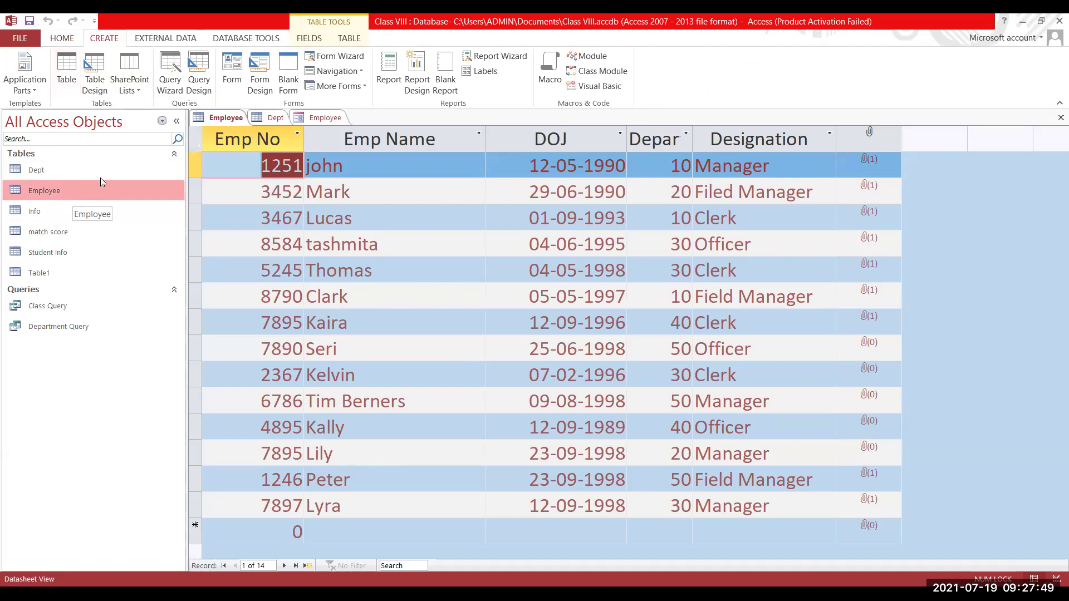
pyautogui.click(388, 81)
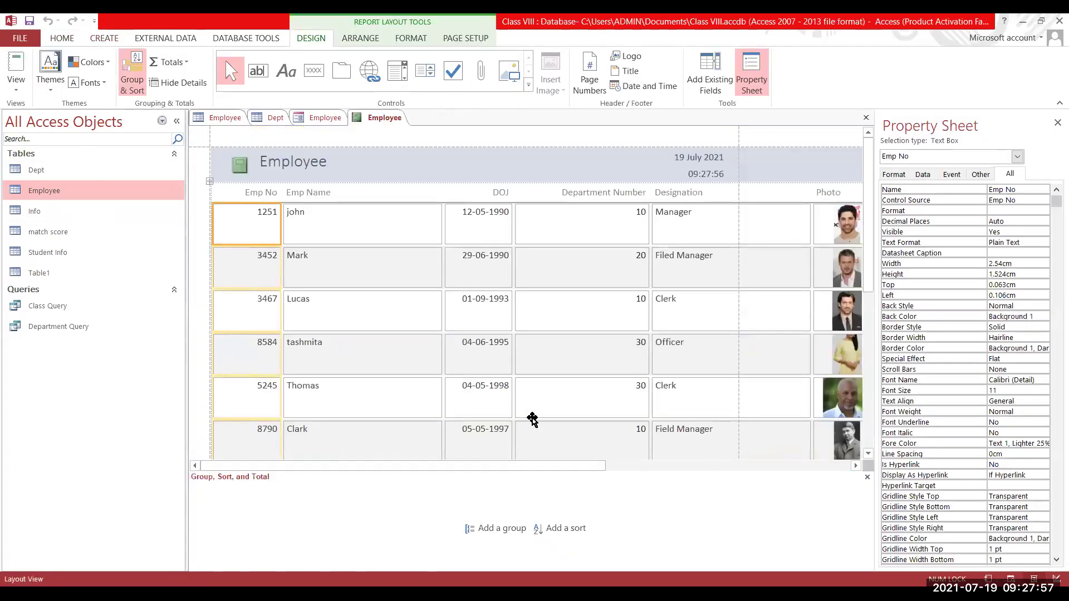
pyautogui.scroll(-2, 513, 354)
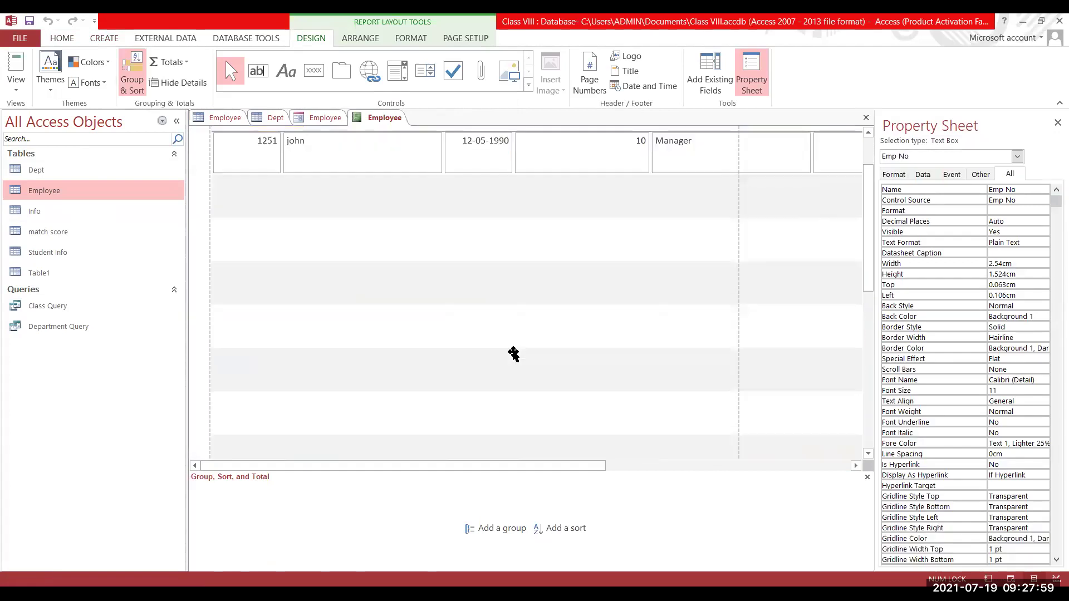
pyautogui.scroll(-2, 509, 353)
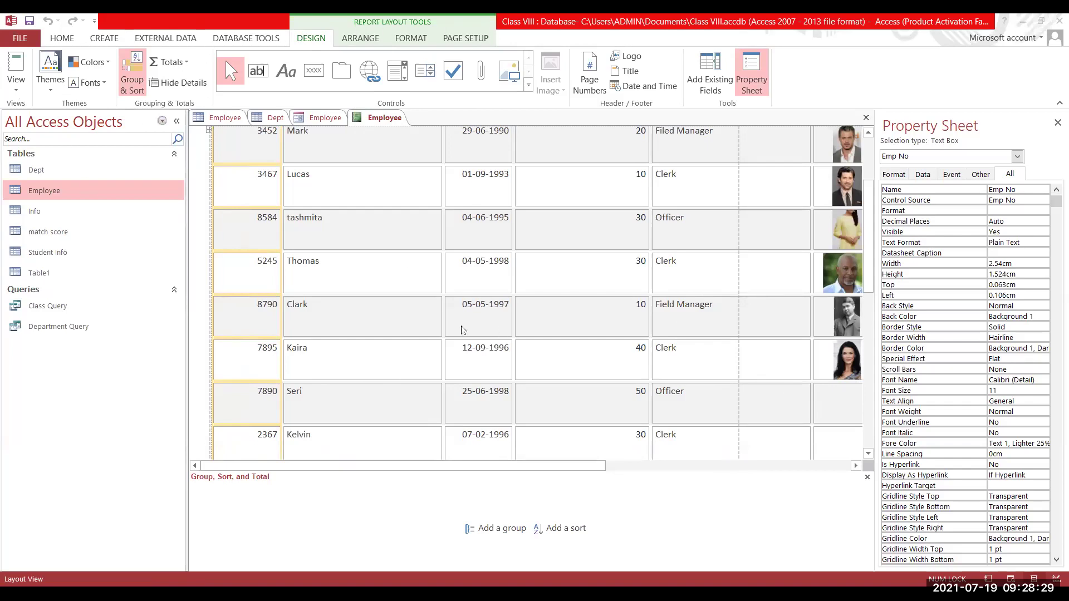
# Examine the report's sections in Design View and return to Layout View.
pyautogui.click(18, 96)
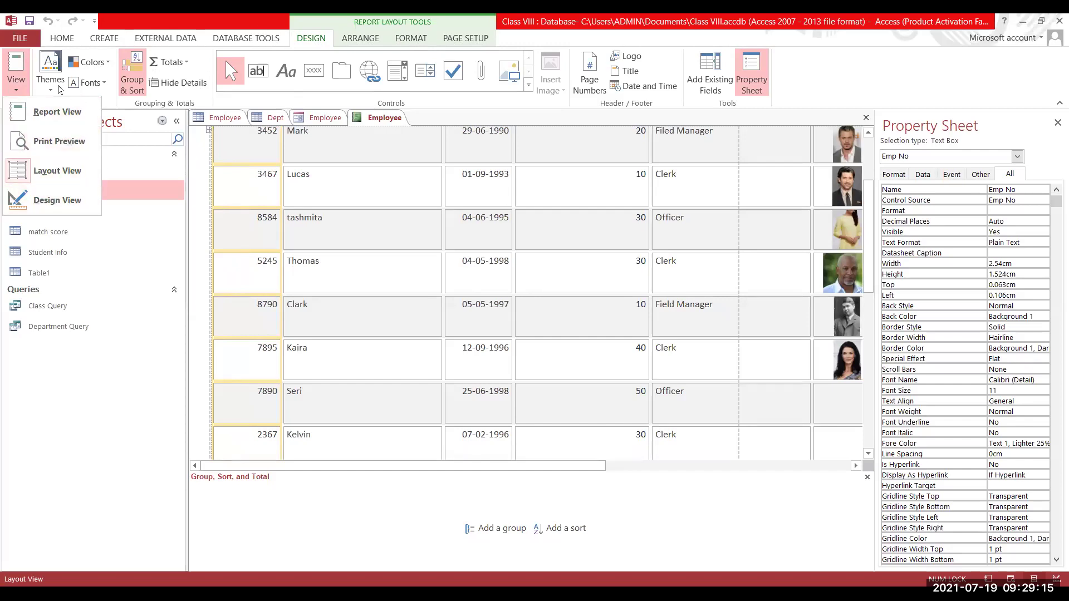
pyautogui.click(588, 93)
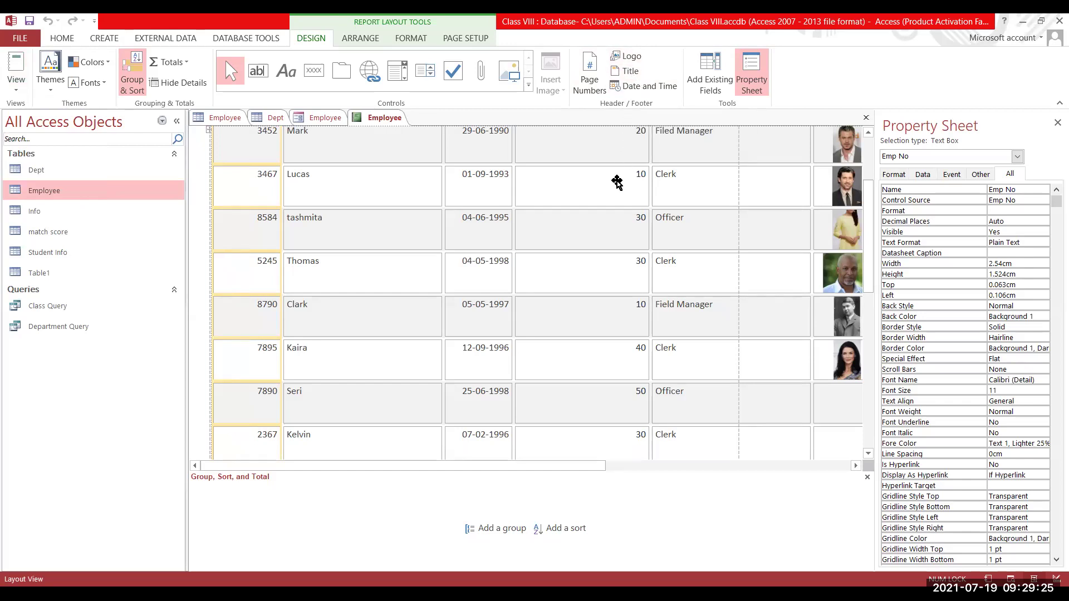
pyautogui.click(9, 83)
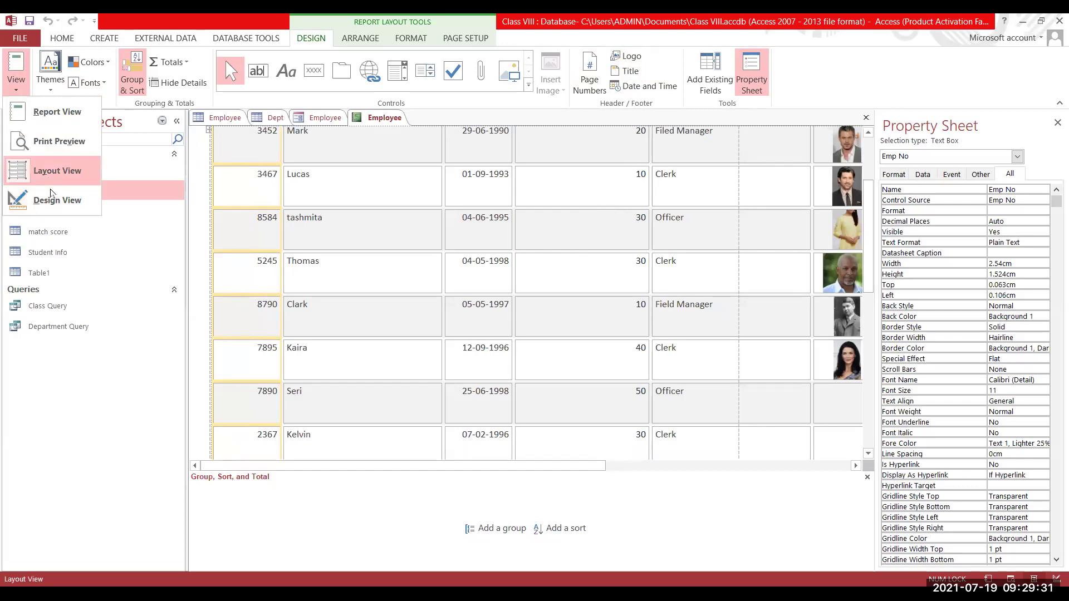
pyautogui.click(50, 192)
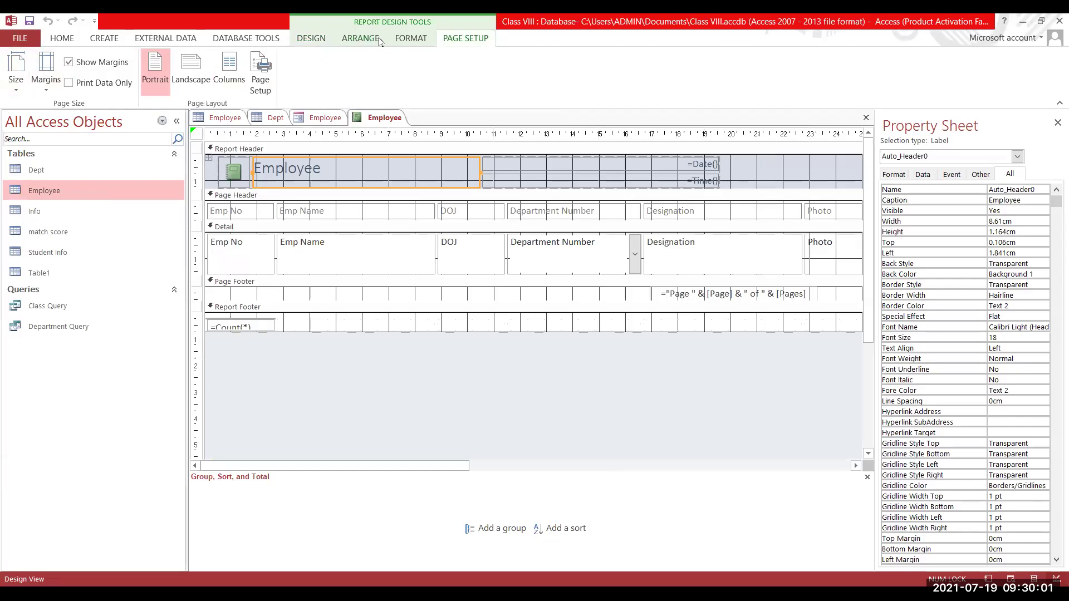
pyautogui.click(313, 41)
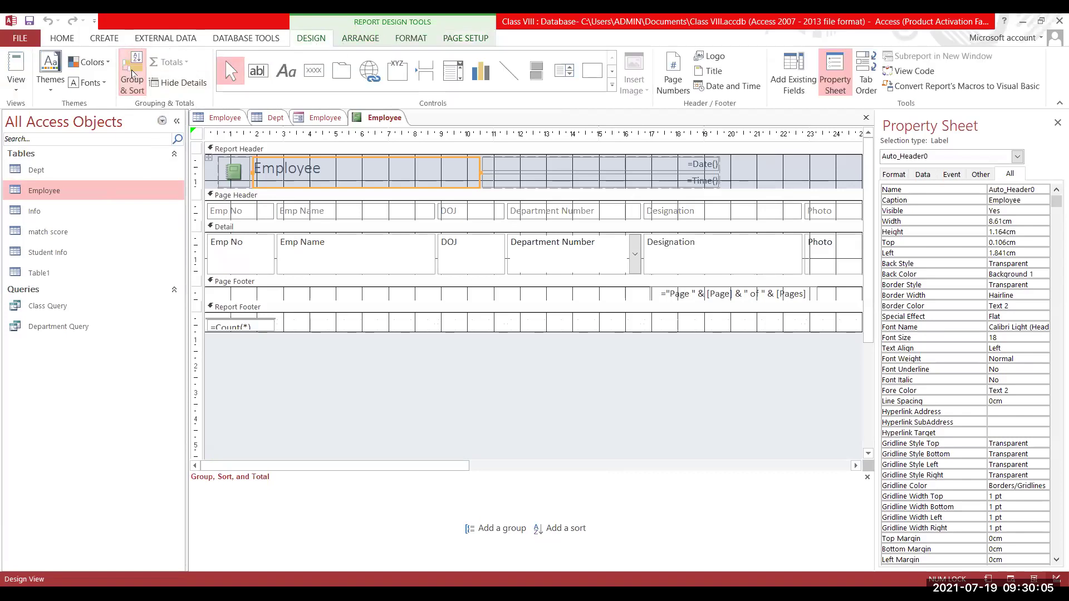
pyautogui.click(15, 89)
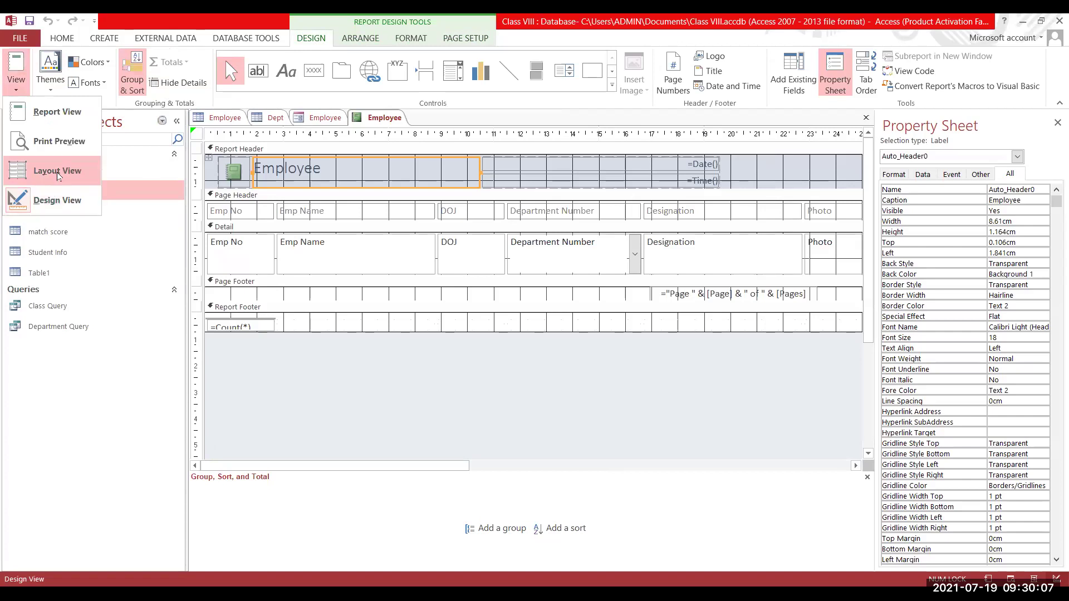
pyautogui.click(58, 176)
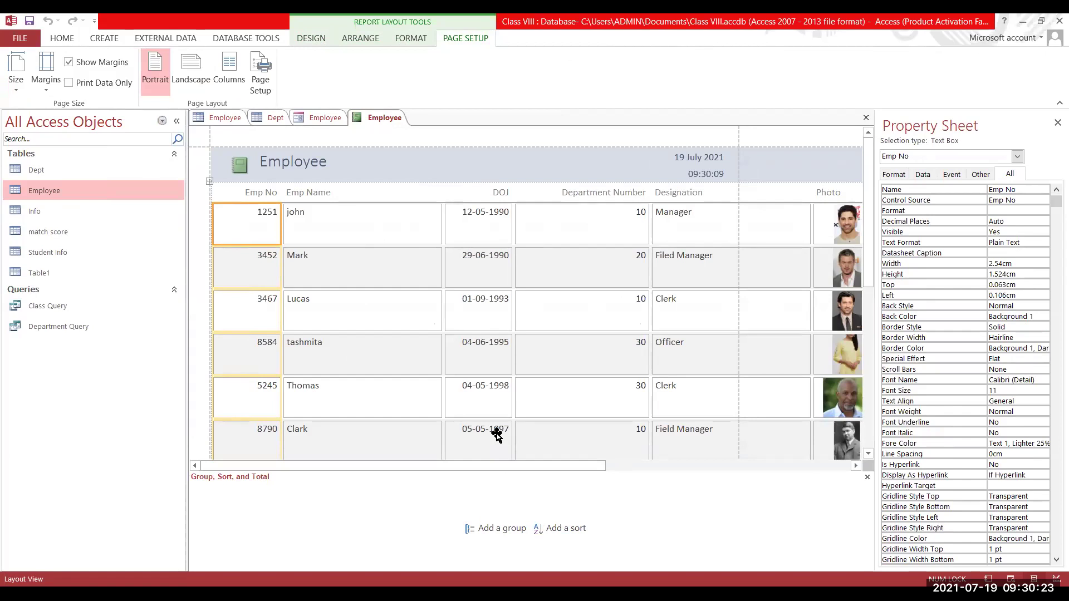
# Group the Employee report on the Department Number field.
pyautogui.click(313, 40)
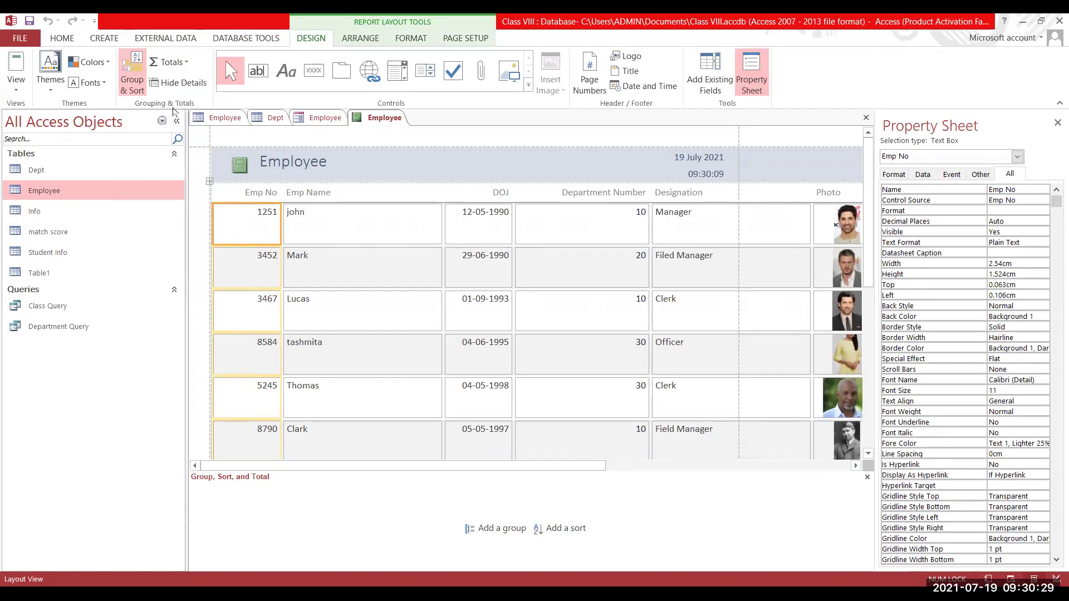
pyautogui.click(132, 83)
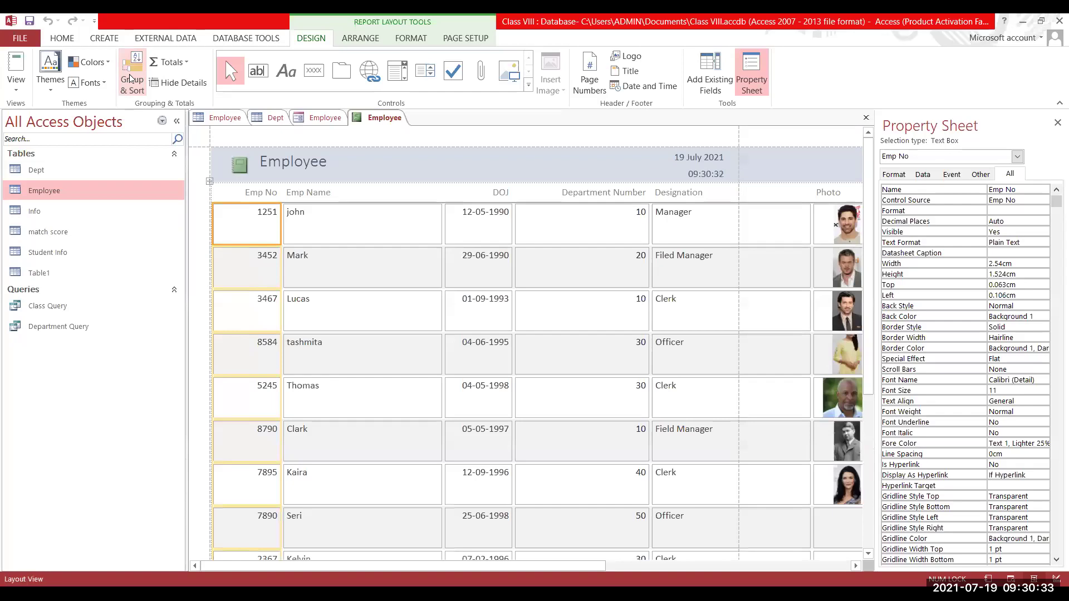
pyautogui.click(132, 80)
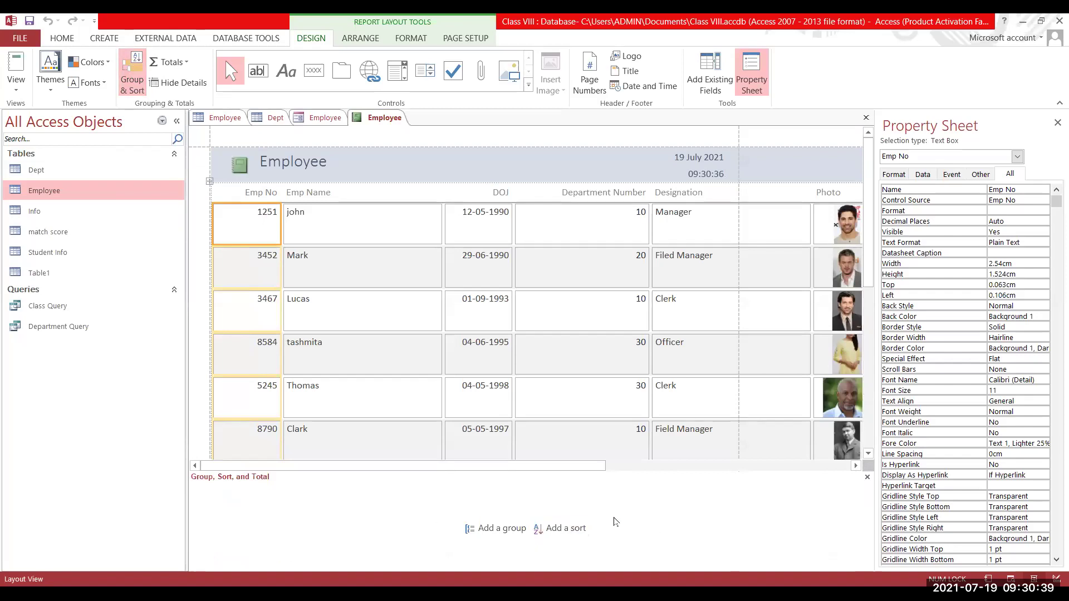
pyautogui.click(497, 529)
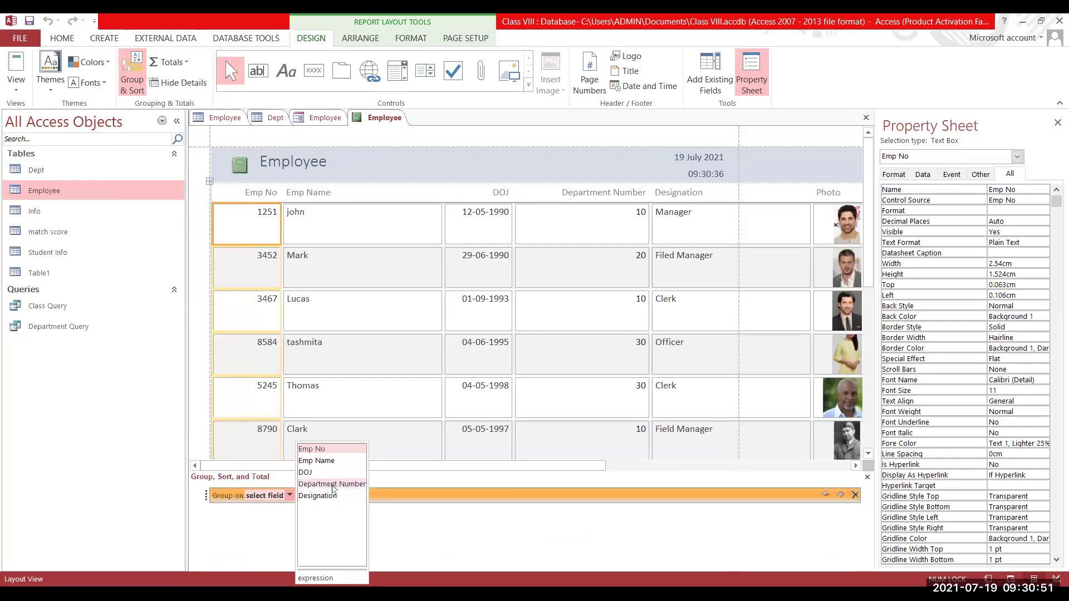
pyautogui.click(332, 484)
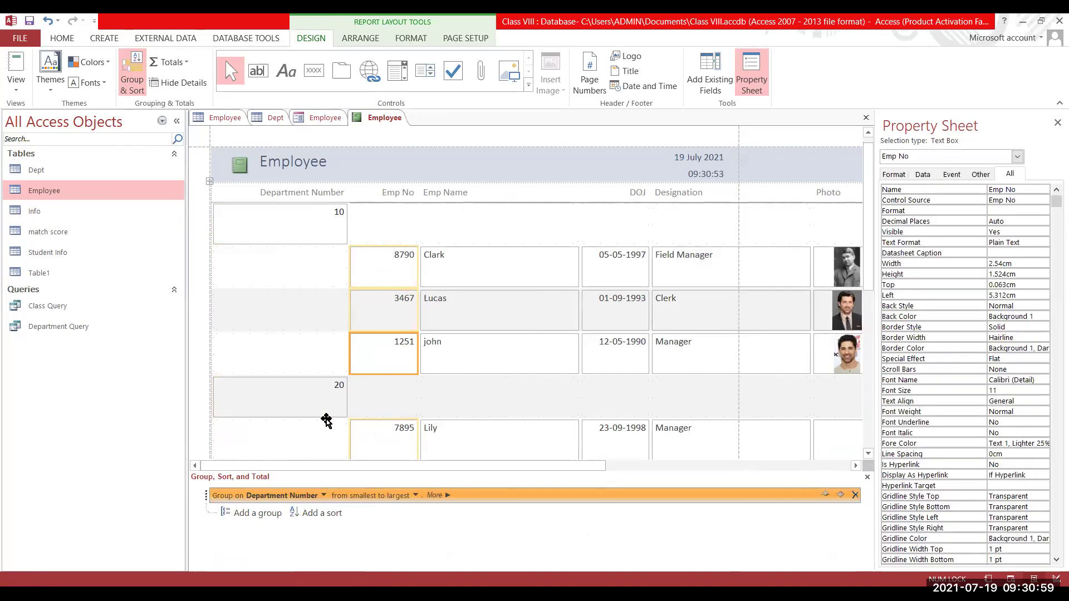
# Look through the employee records under each department number in the grouped report, down to the report's end.
pyautogui.scroll(-1, 326, 421)
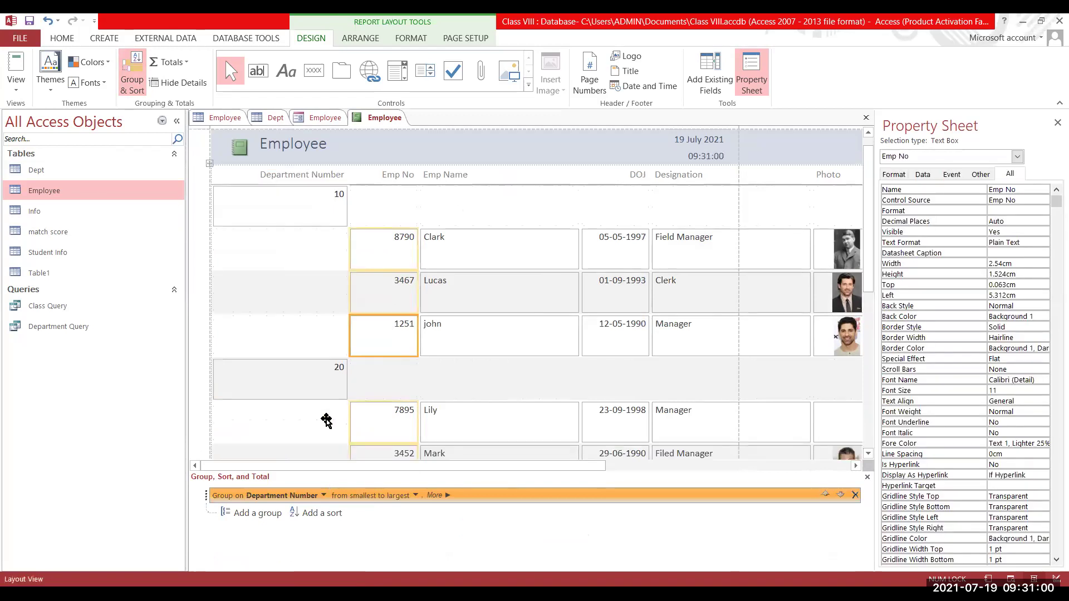
pyautogui.click(133, 82)
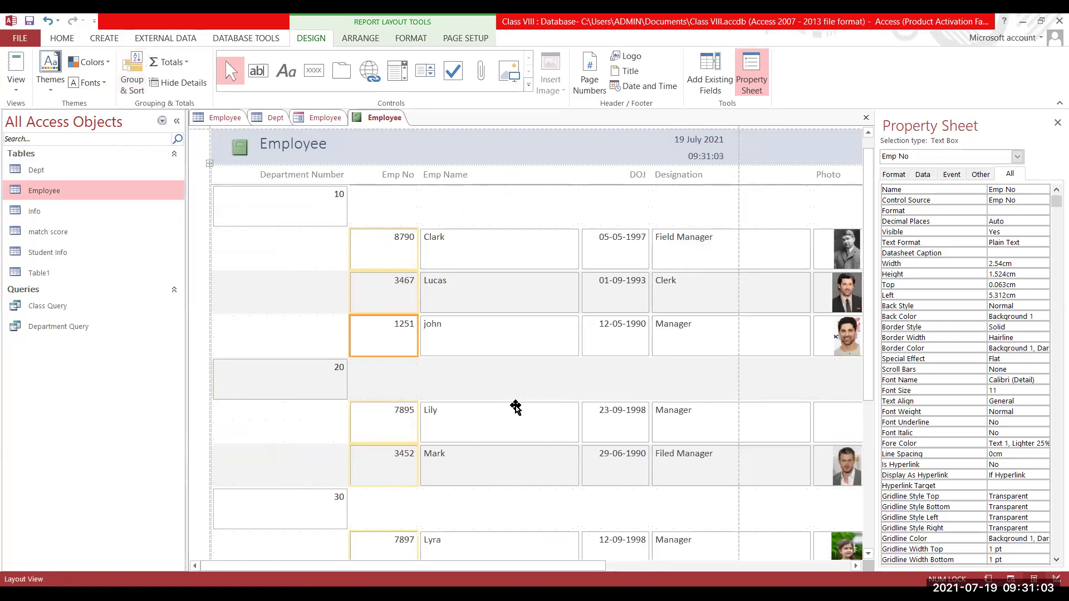
pyautogui.scroll(-1, 464, 437)
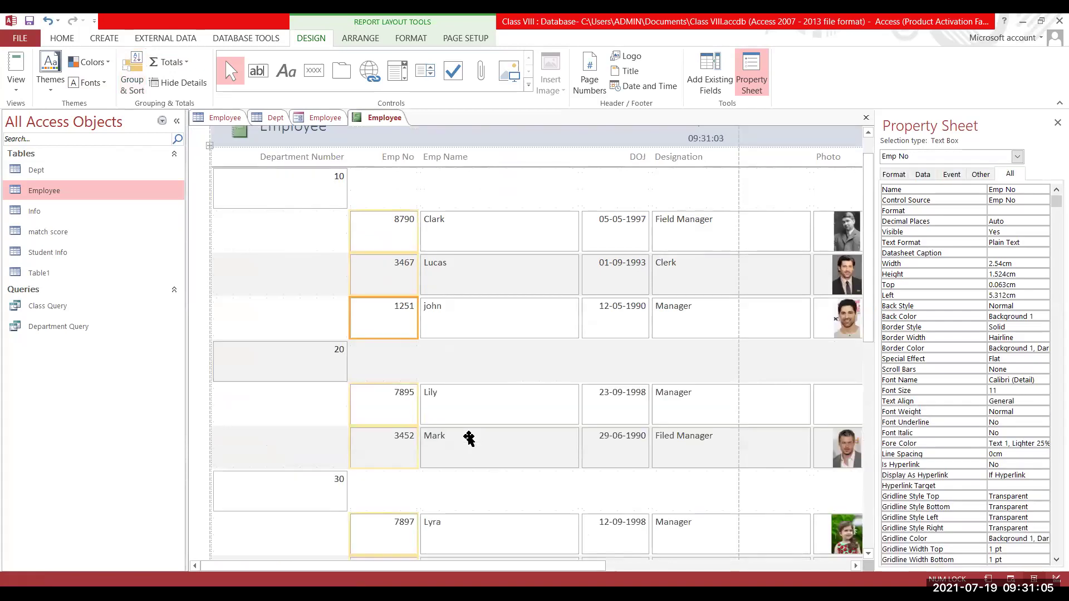
pyautogui.scroll(-3, 452, 442)
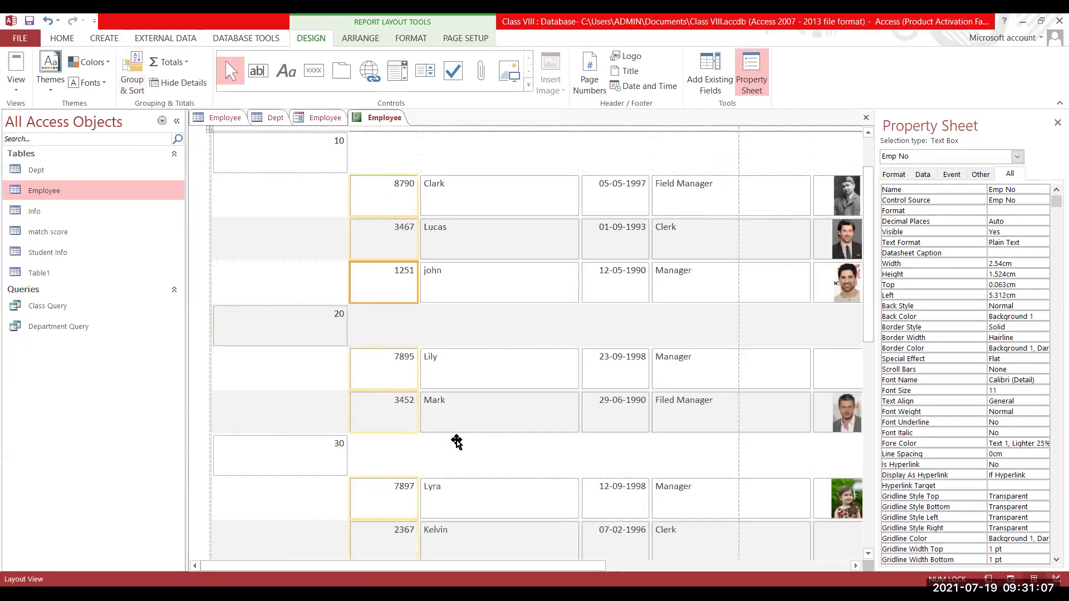
pyautogui.moveTo(870, 289); pyautogui.dragTo(870, 300)
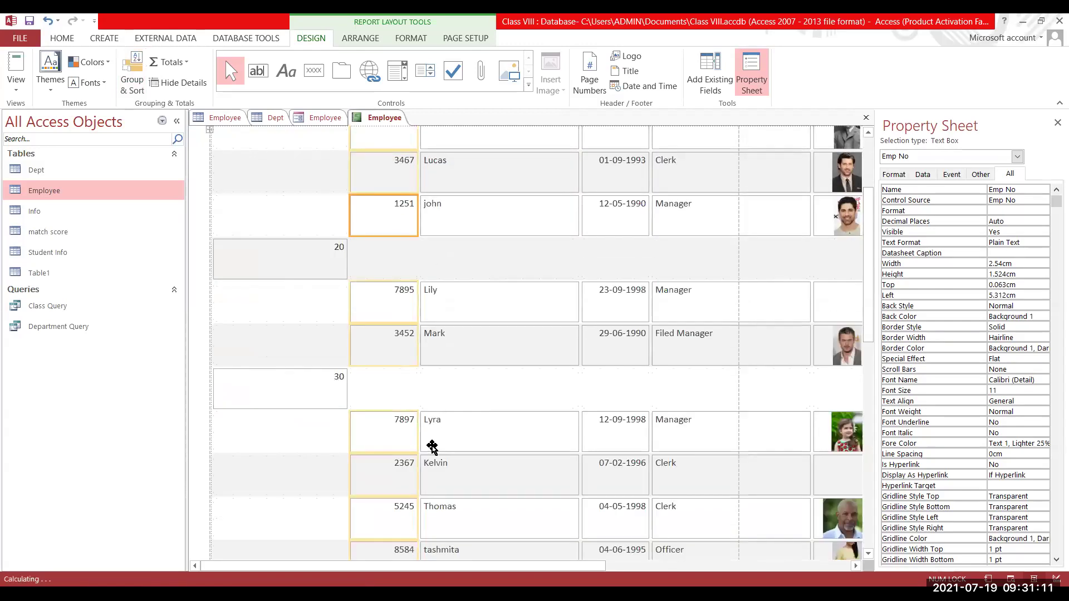
pyautogui.scroll(-5, 453, 509)
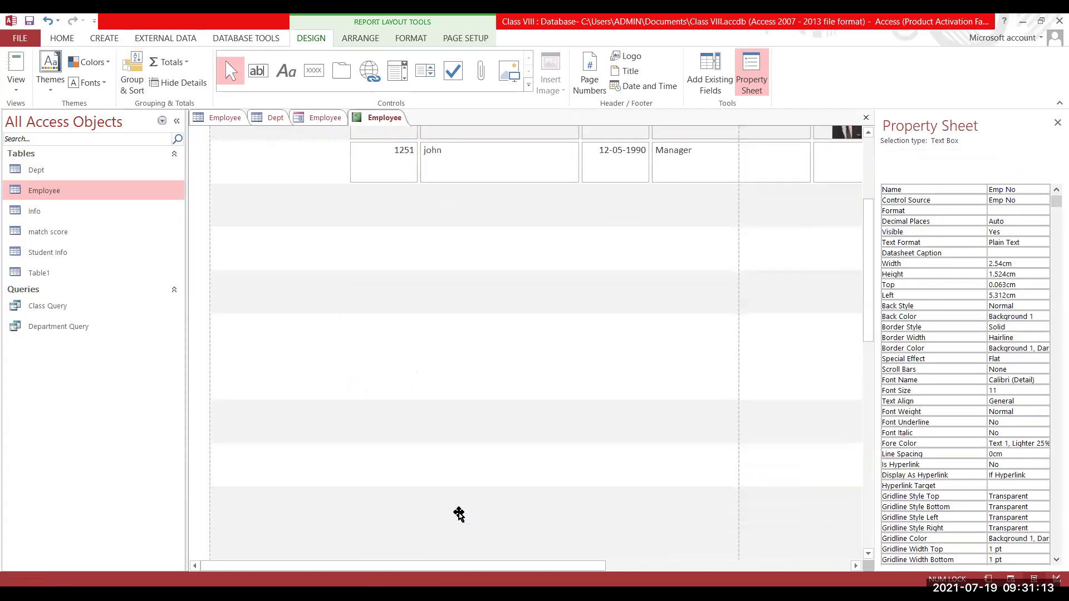
pyautogui.scroll(-5, 475, 485)
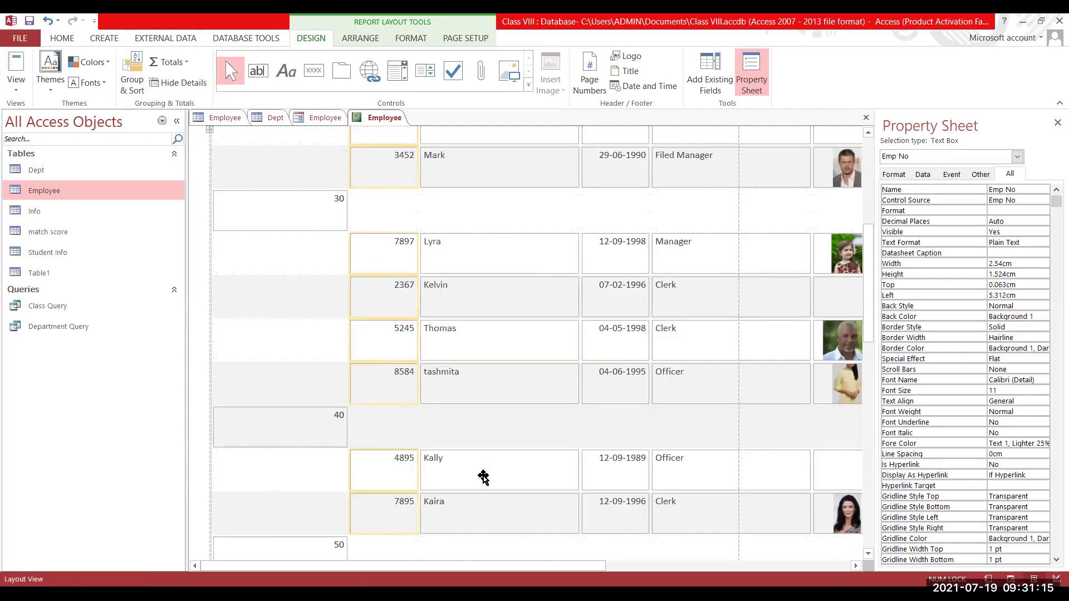
pyautogui.scroll(-5, 482, 473)
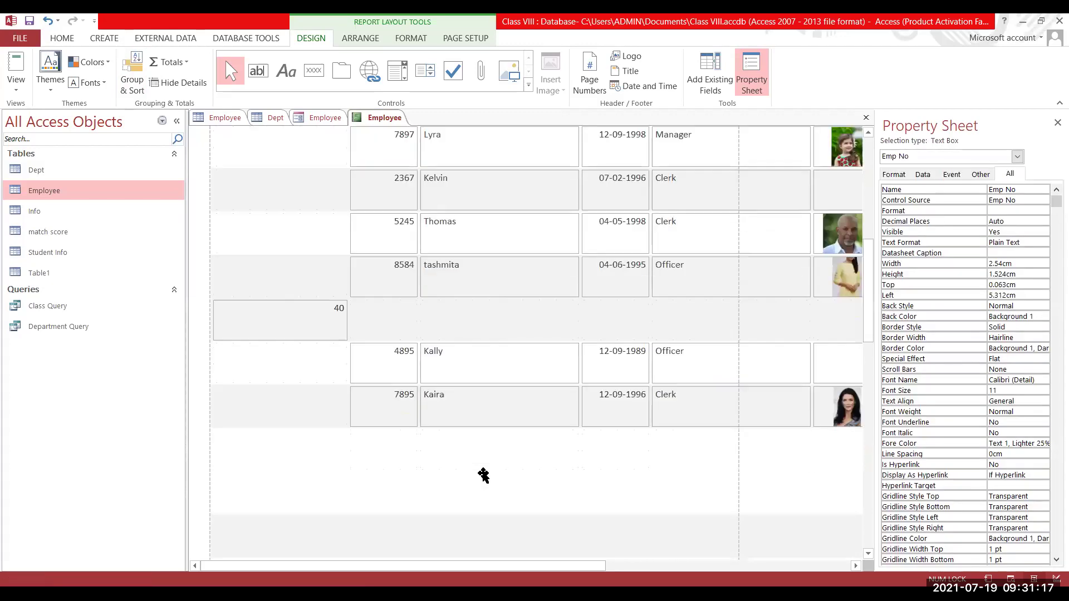
pyautogui.scroll(-5, 519, 435)
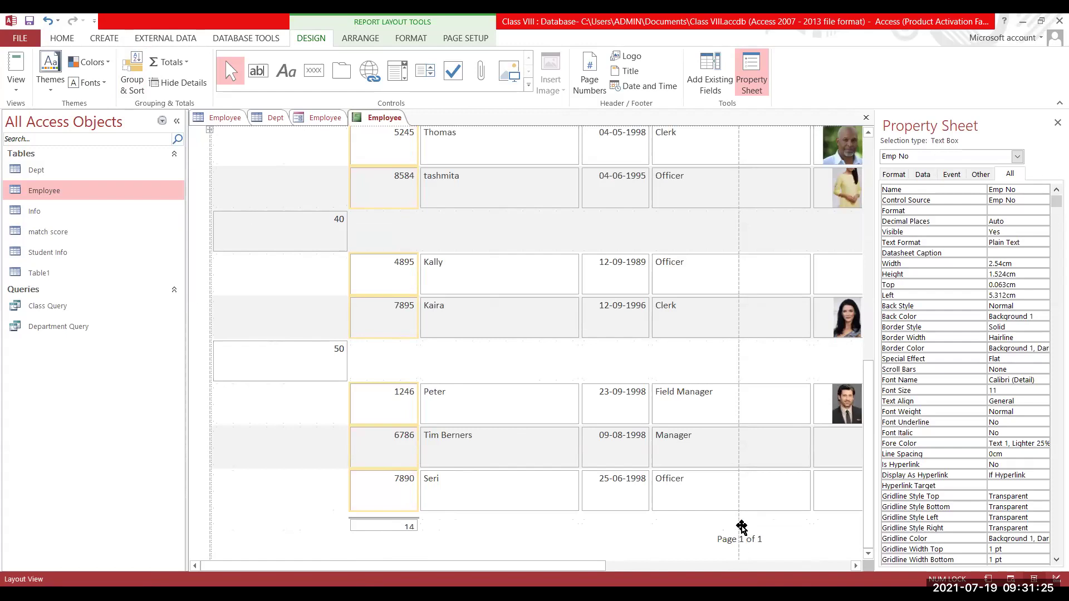
pyautogui.scroll(3, 733, 515)
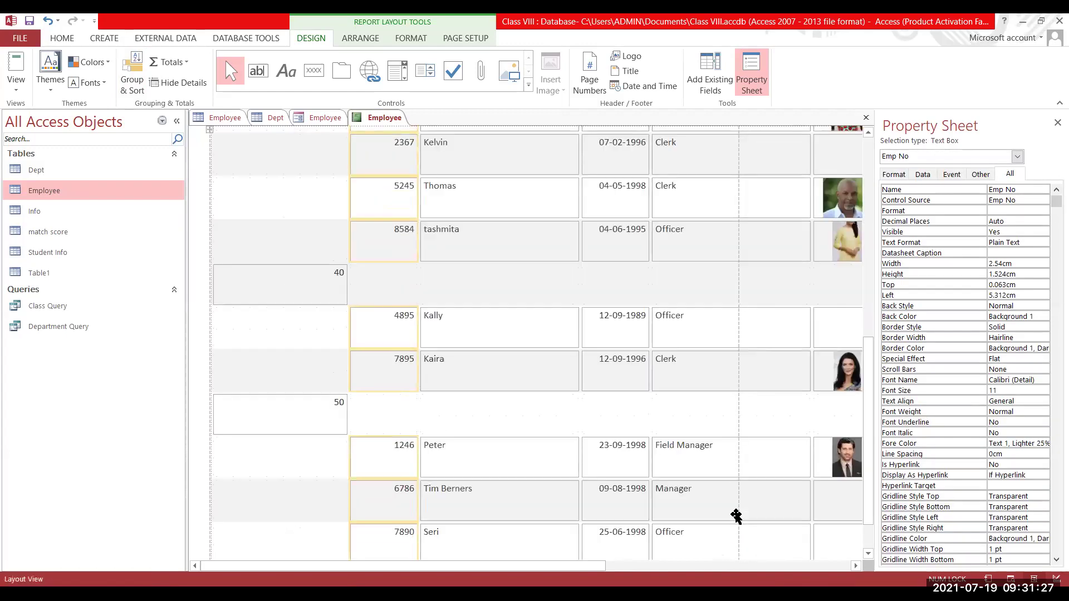
pyautogui.scroll(6, 736, 516)
pyautogui.scroll(10, 736, 517)
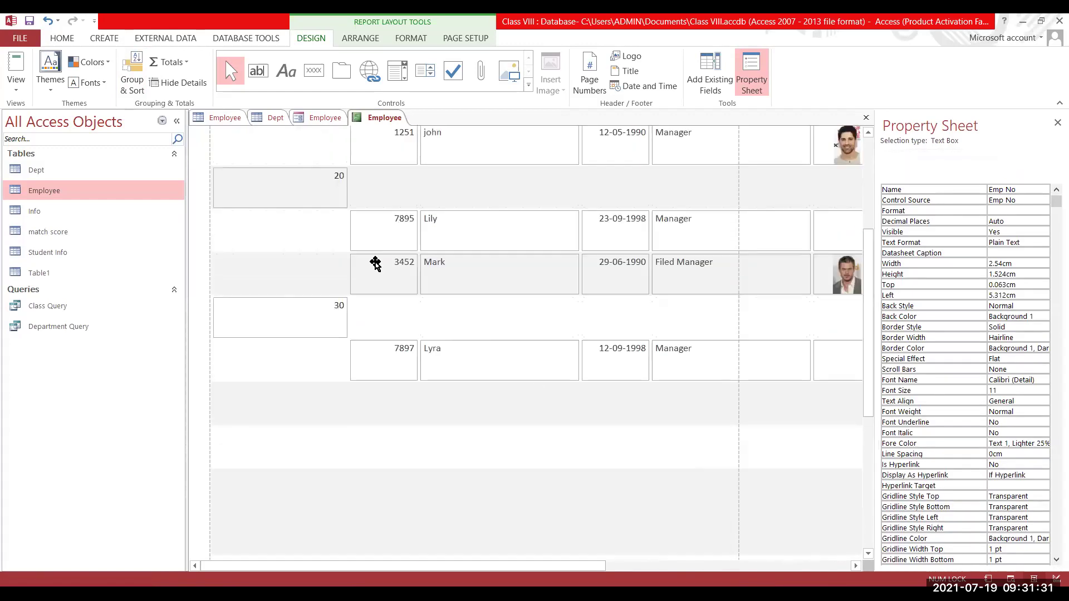
# Switch the Employee report to Design View and hide the Group, Sort, and Total pane.
pyautogui.click(138, 71)
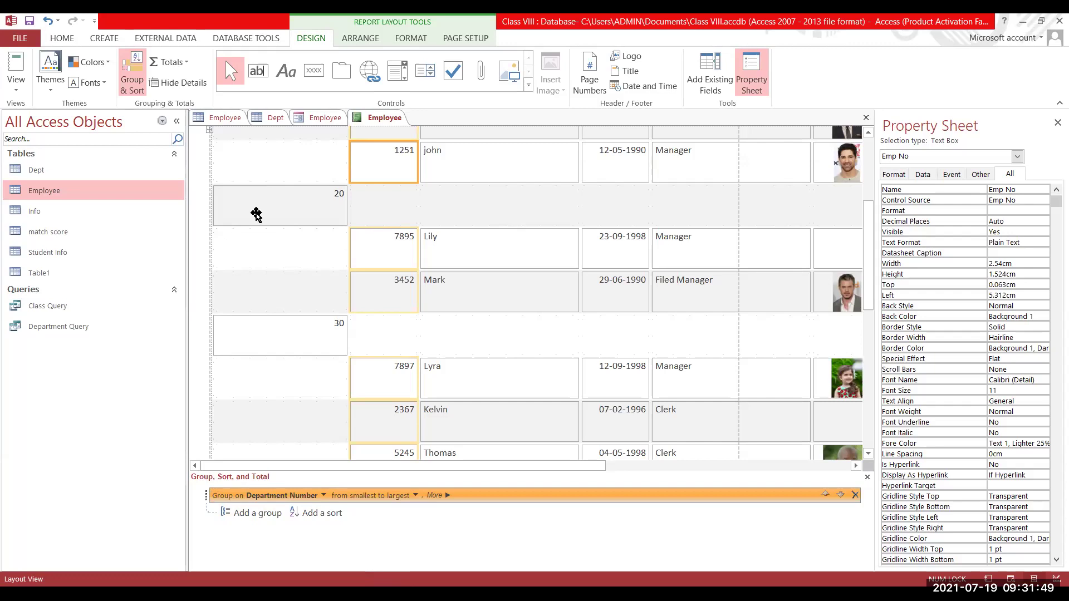
pyautogui.click(17, 75)
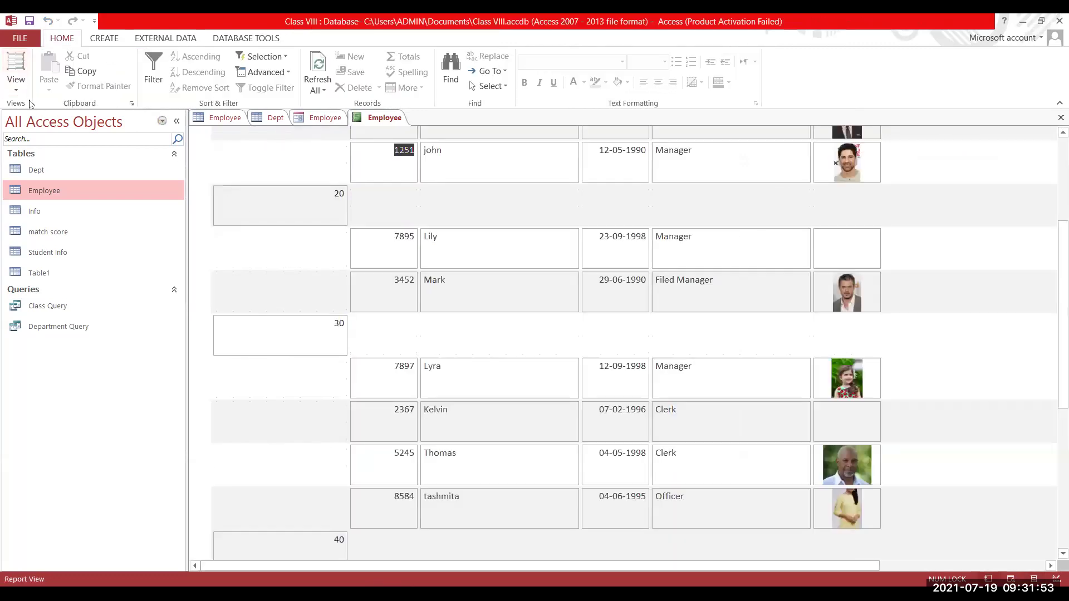
pyautogui.click(19, 93)
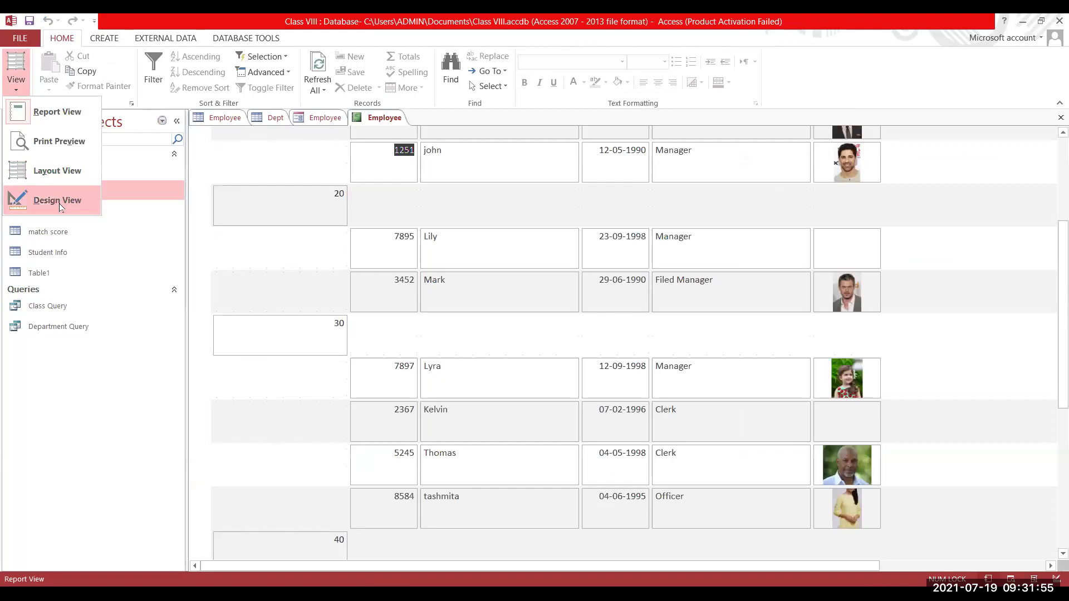
pyautogui.click(57, 200)
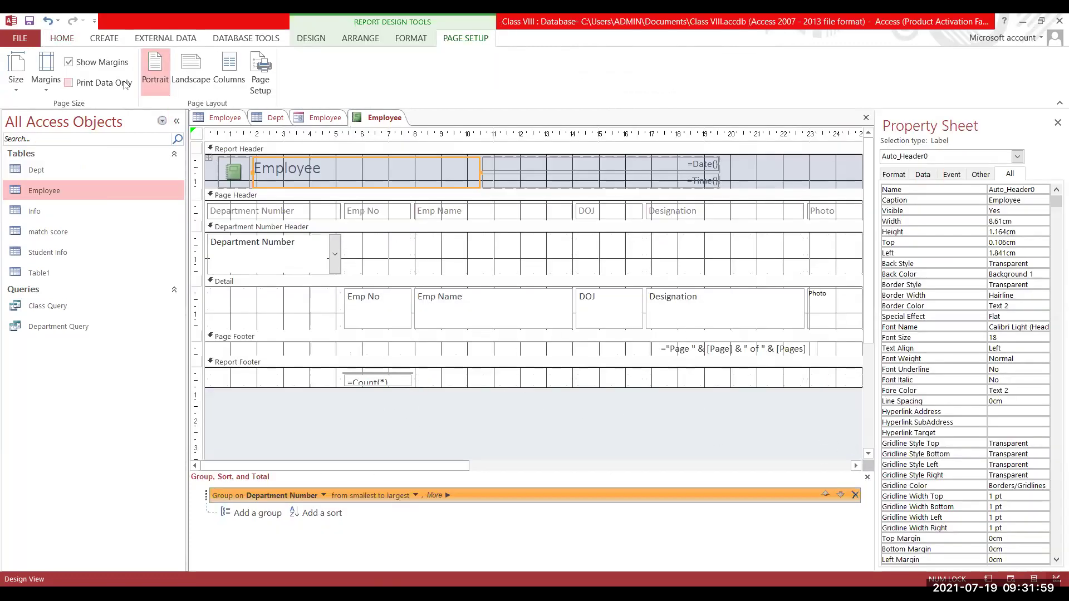
pyautogui.click(325, 39)
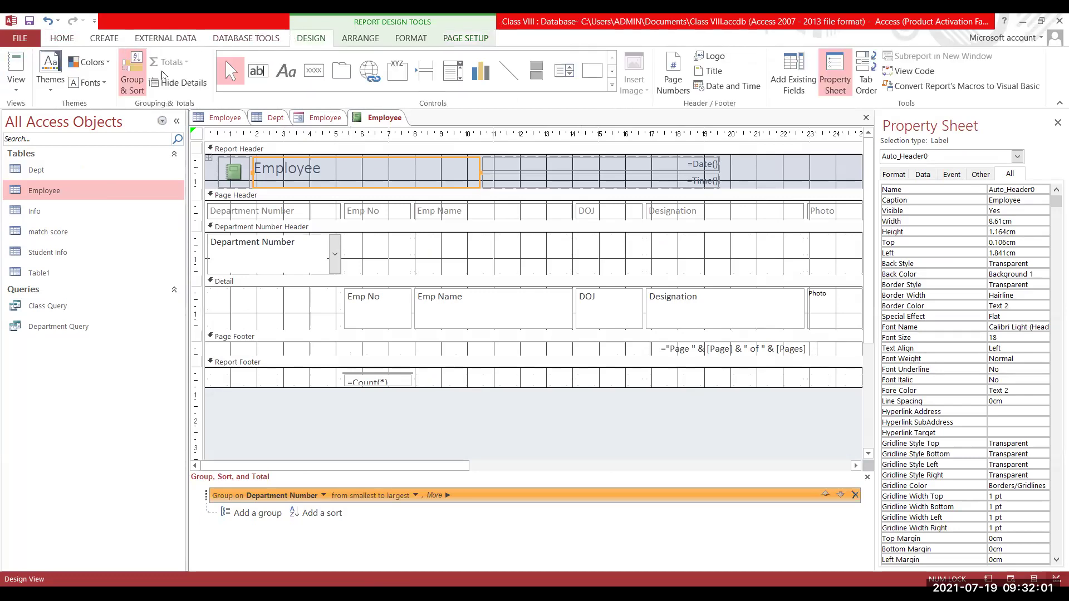
pyautogui.click(132, 78)
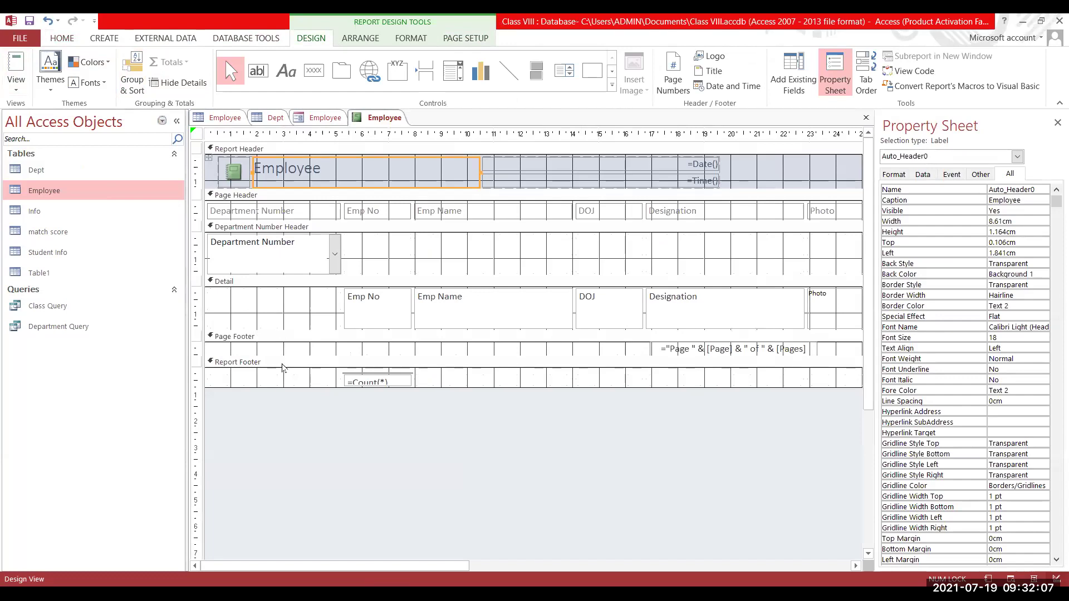
# Enlarge the Detail section to about 2.5 cm high and narrow the Department Number column to about 2.7 cm.
pyautogui.moveTo(287, 329); pyautogui.dragTo(293, 413)
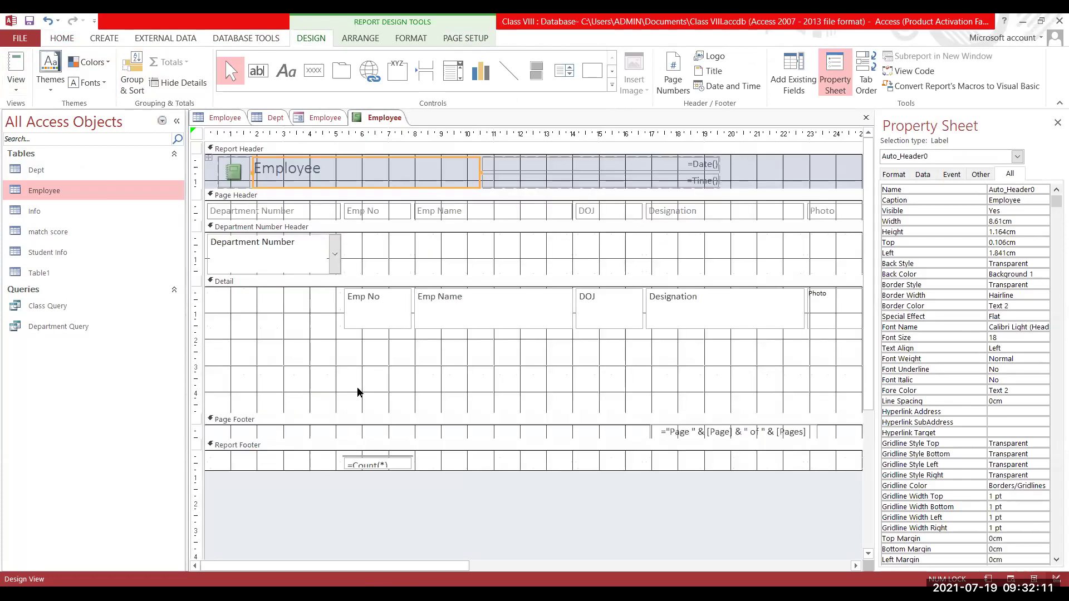
pyautogui.moveTo(345, 413); pyautogui.dragTo(358, 351)
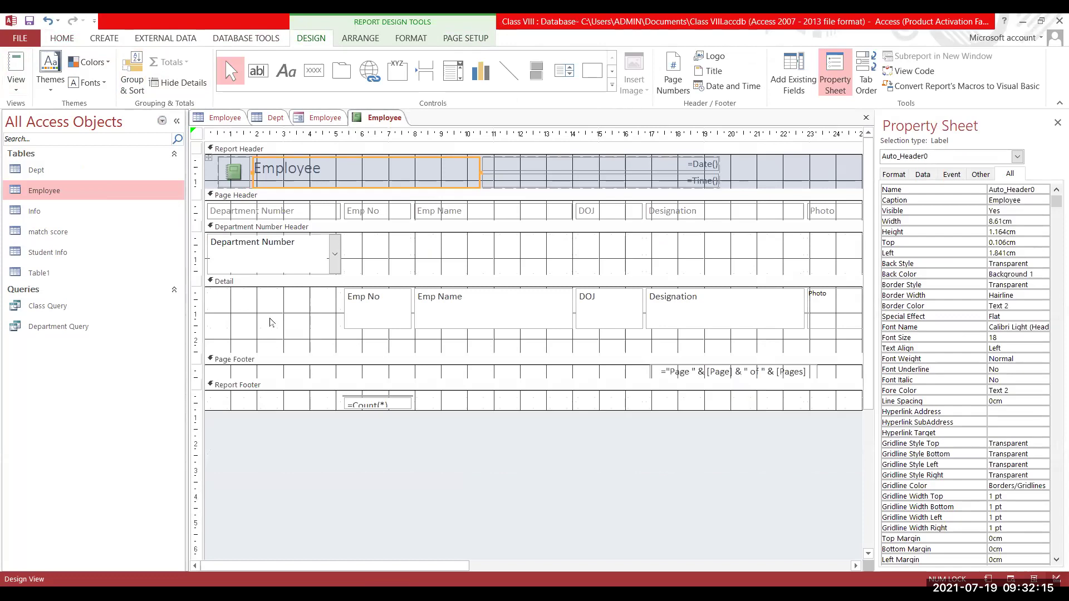
pyautogui.click(385, 337)
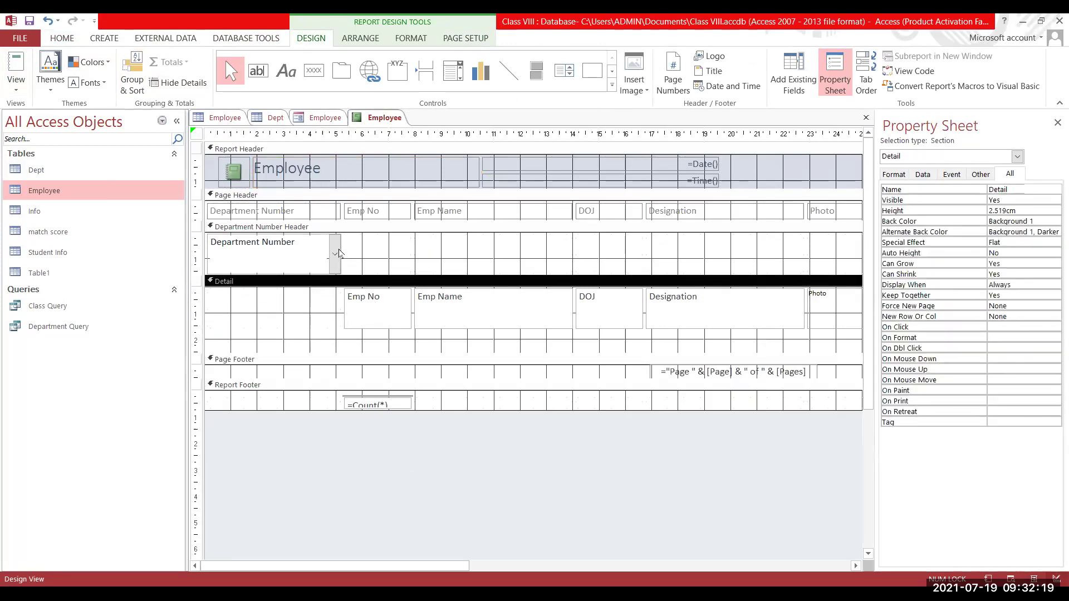
pyautogui.click(338, 252)
pyautogui.moveTo(338, 251); pyautogui.dragTo(279, 254)
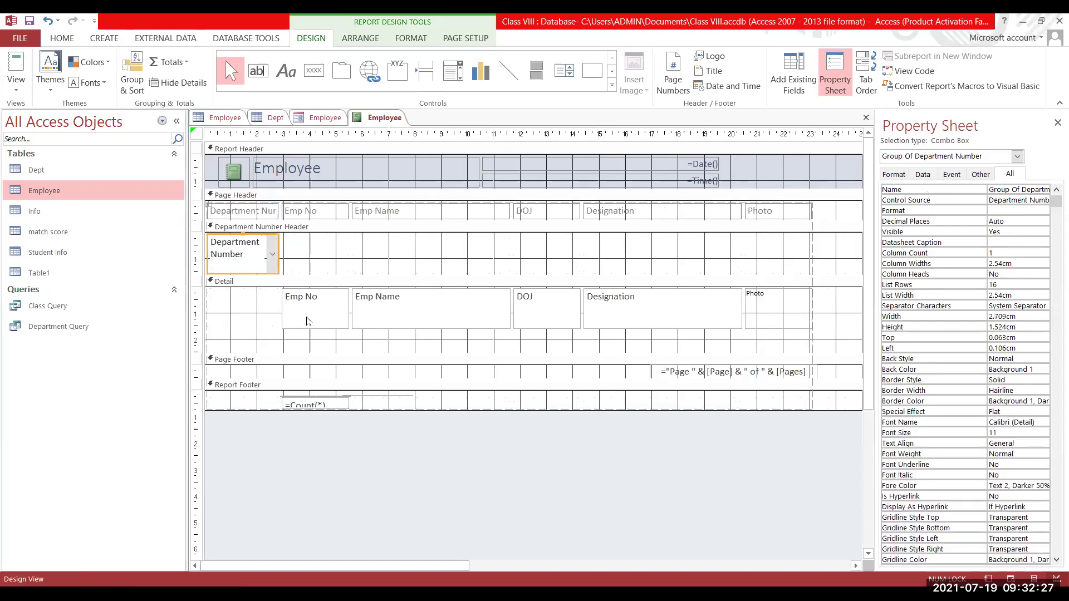
# Remove the control layout from all of the report's controls so each can be sized independently.
pyautogui.click(742, 213)
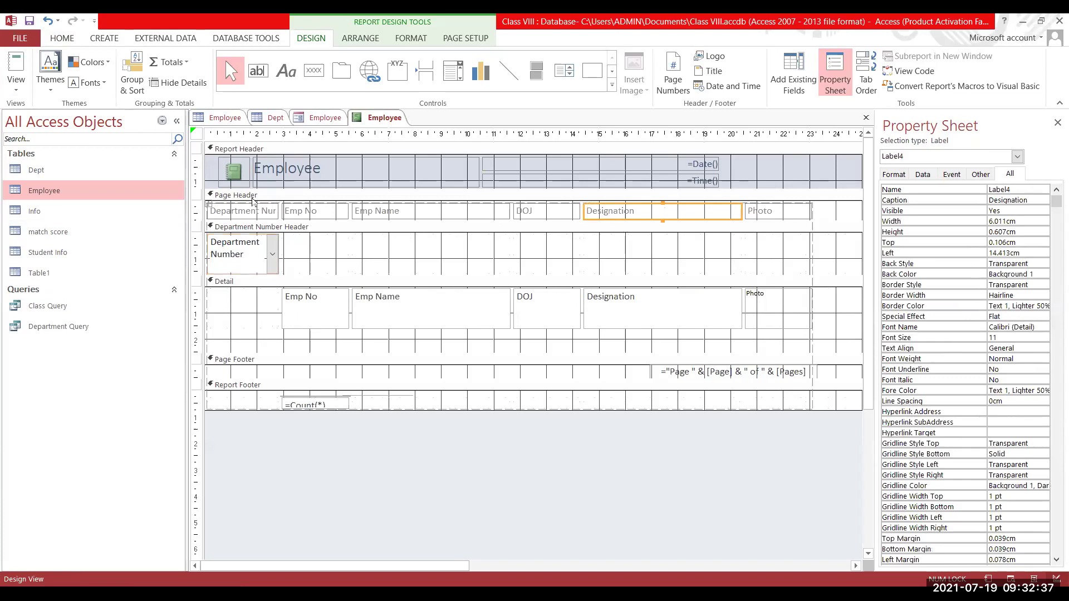
pyautogui.click(362, 39)
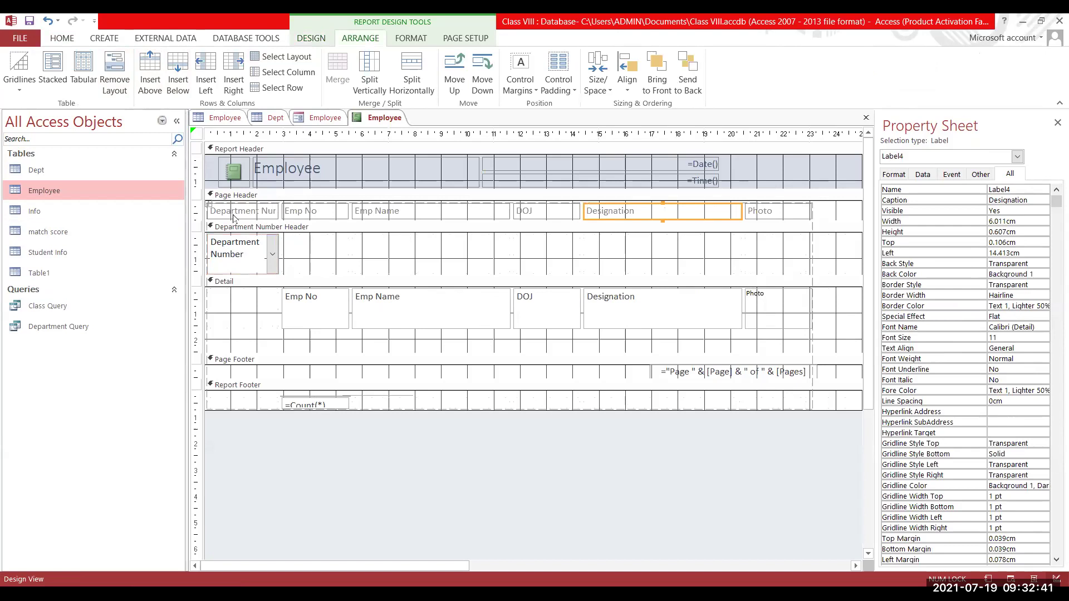
pyautogui.hotkey('ctrl', 'a')
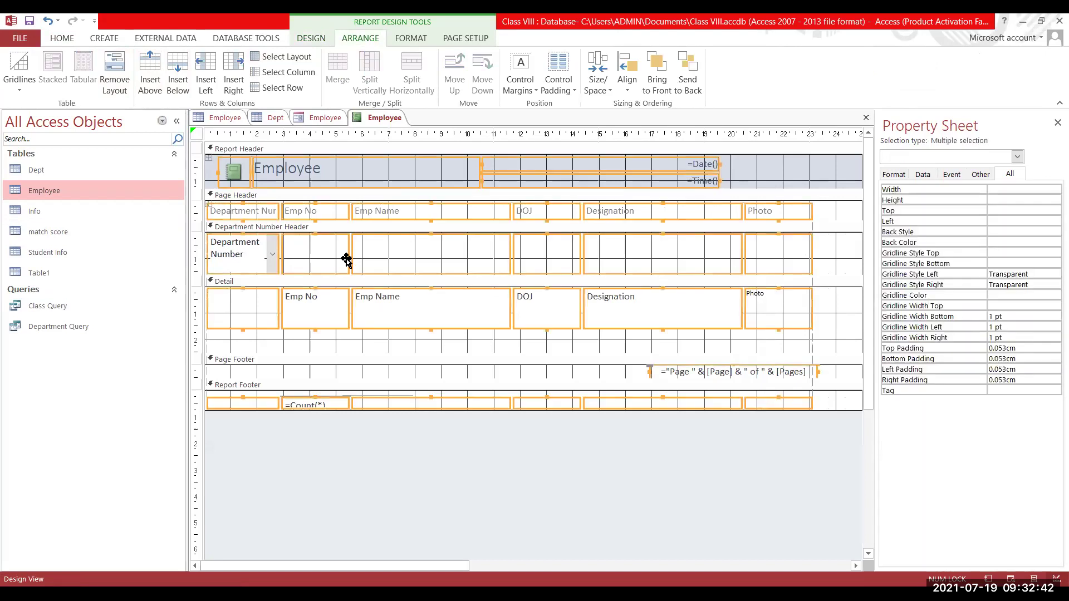
pyautogui.click(123, 67)
pyautogui.click(580, 454)
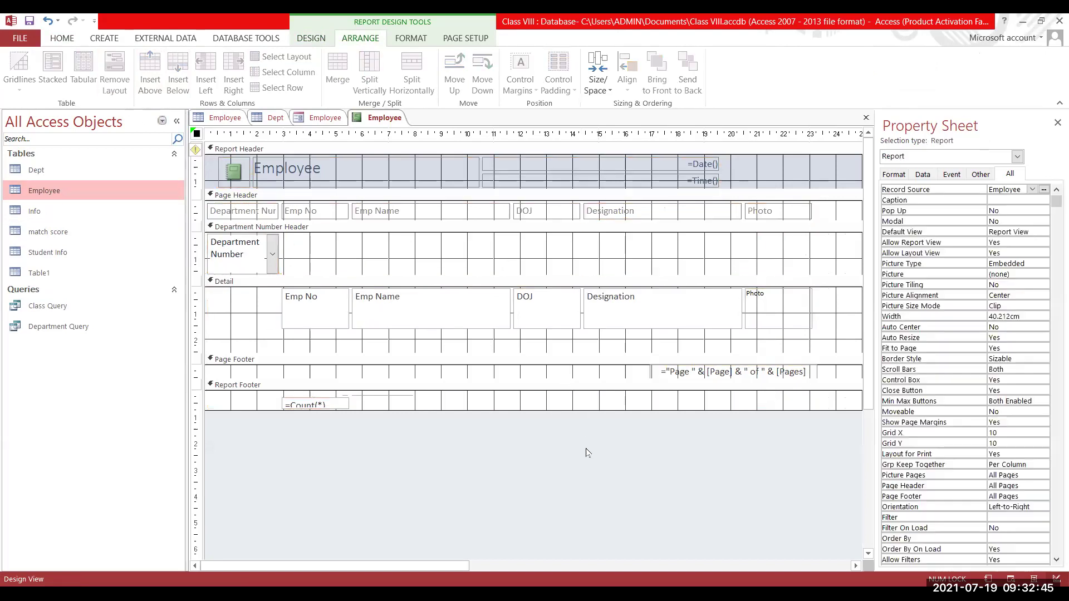
# Narrow the Designation label in the Page Header and its Detail text box to about 4.2 cm.
pyautogui.click(606, 217)
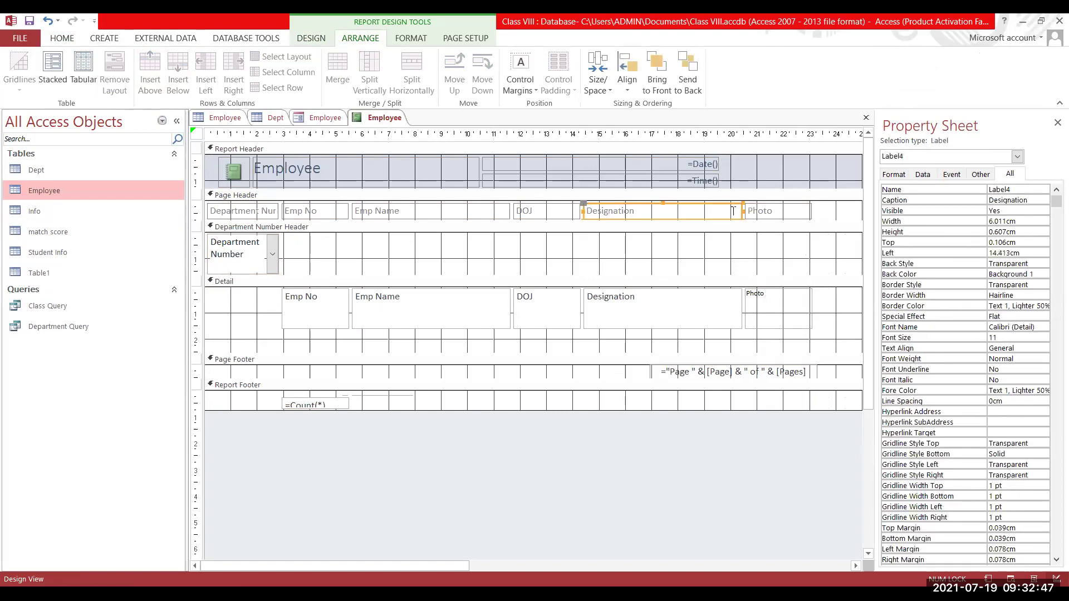
pyautogui.moveTo(742, 210); pyautogui.dragTo(692, 211)
pyautogui.click(742, 307)
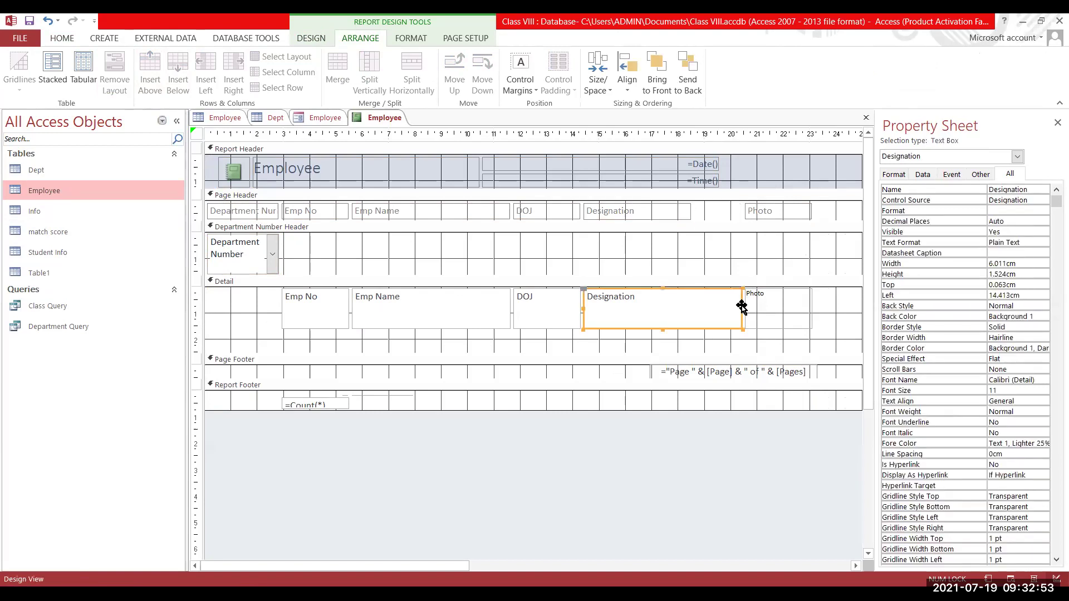
pyautogui.moveTo(742, 306); pyautogui.dragTo(692, 303)
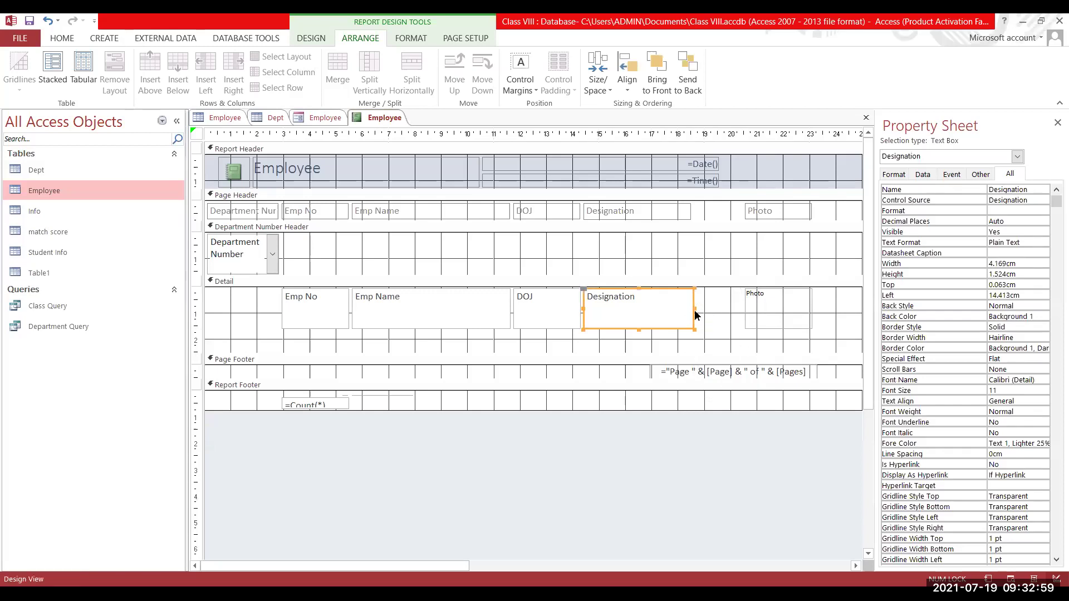
pyautogui.click(764, 324)
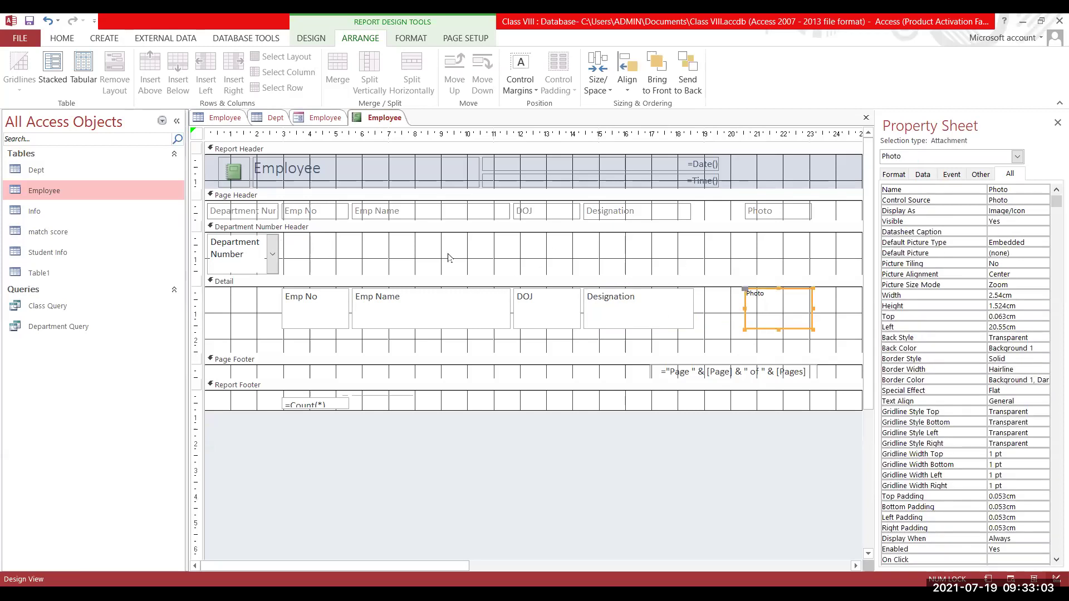
# Replace the title text in the Report Header with "Department Report".
pyautogui.click(340, 178)
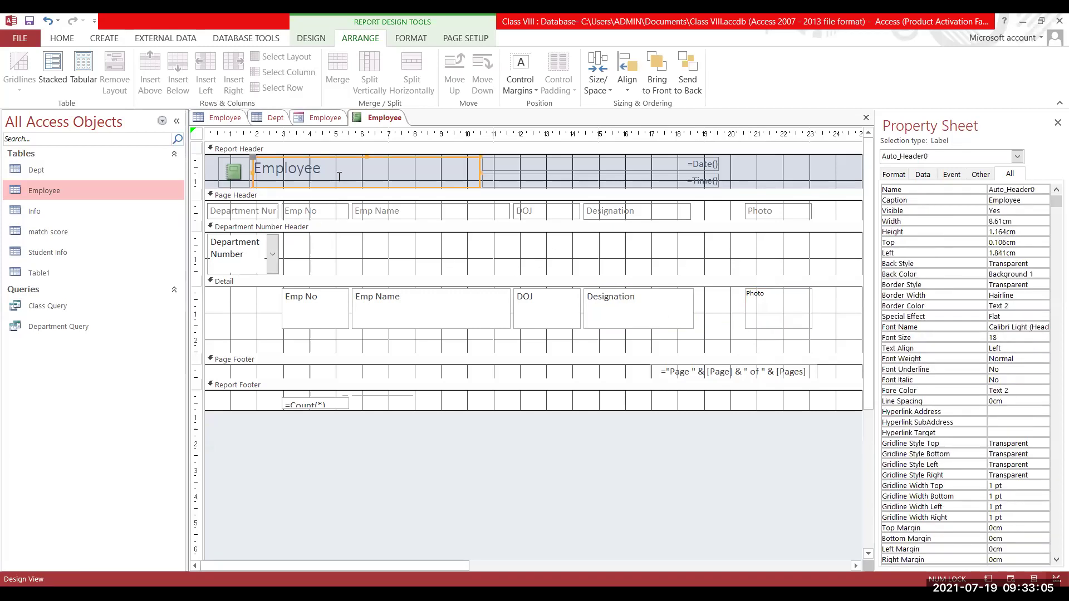
pyautogui.click(338, 176)
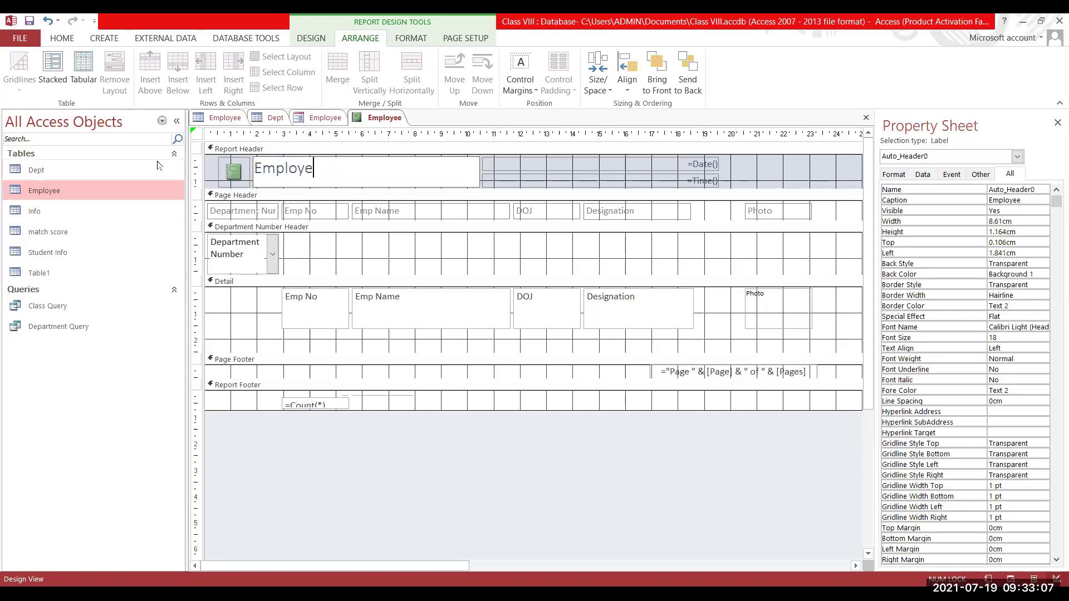
pyautogui.press('BackSpace')
pyautogui.press('BackSpace')
pyautogui.press('BackSpace')
pyautogui.press('BackSpace')
pyautogui.press('BackSpace')
pyautogui.press('BackSpace')
pyautogui.press('BackSpace')
pyautogui.write('Department Report')
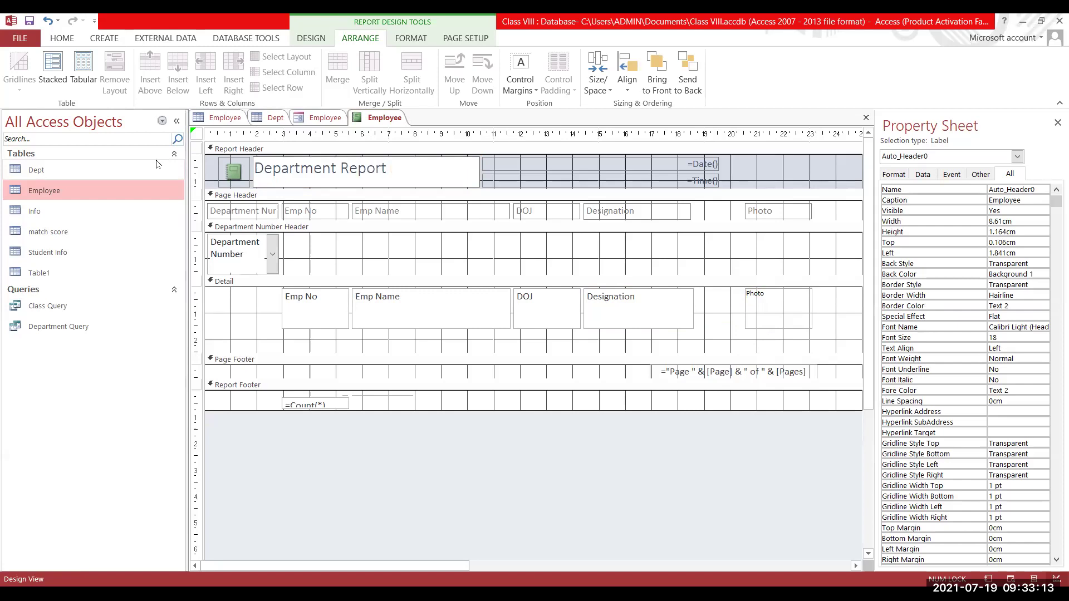
pyautogui.click(235, 179)
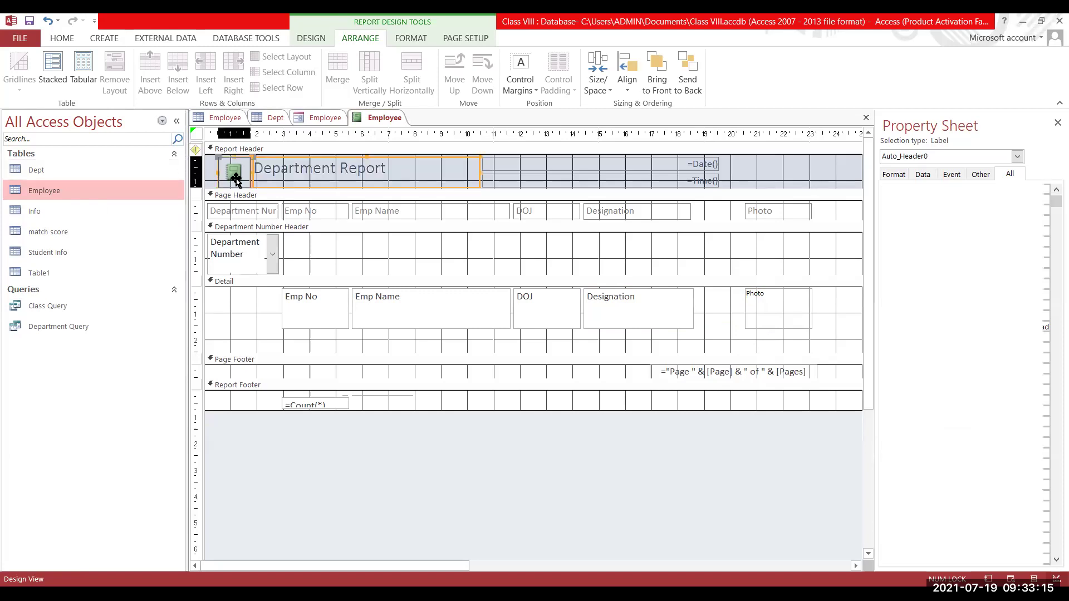
# Delete the time control from the Report Header.
pyautogui.click(590, 169)
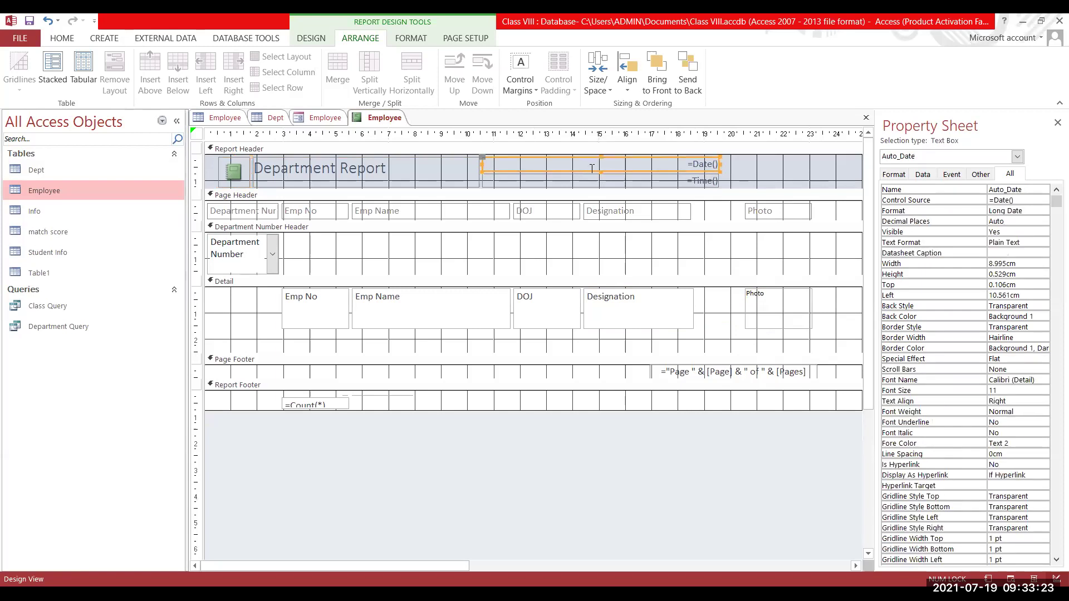
pyautogui.click(678, 190)
pyautogui.press('Delete')
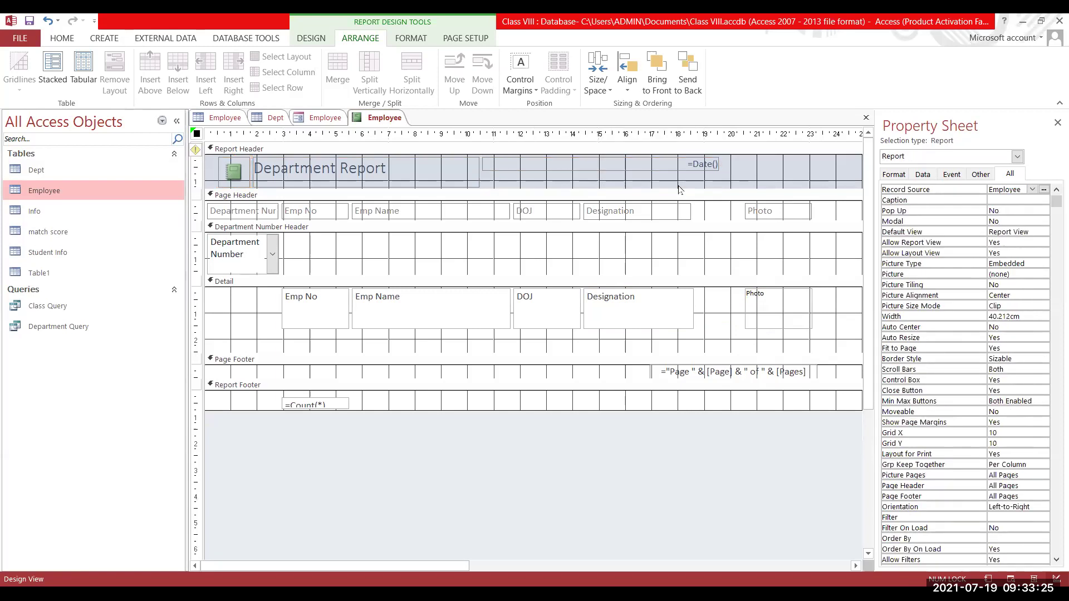
# Resize the date text box in the Report Header to about 4.4 cm wide and 1.06 cm high.
pyautogui.click(609, 171)
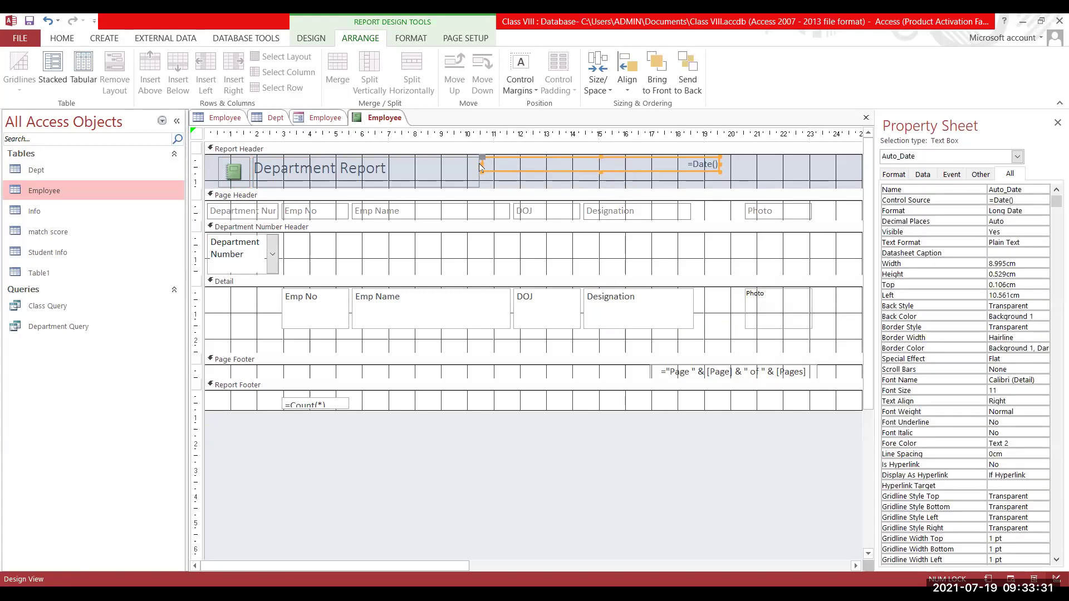
pyautogui.moveTo(480, 163); pyautogui.dragTo(662, 185)
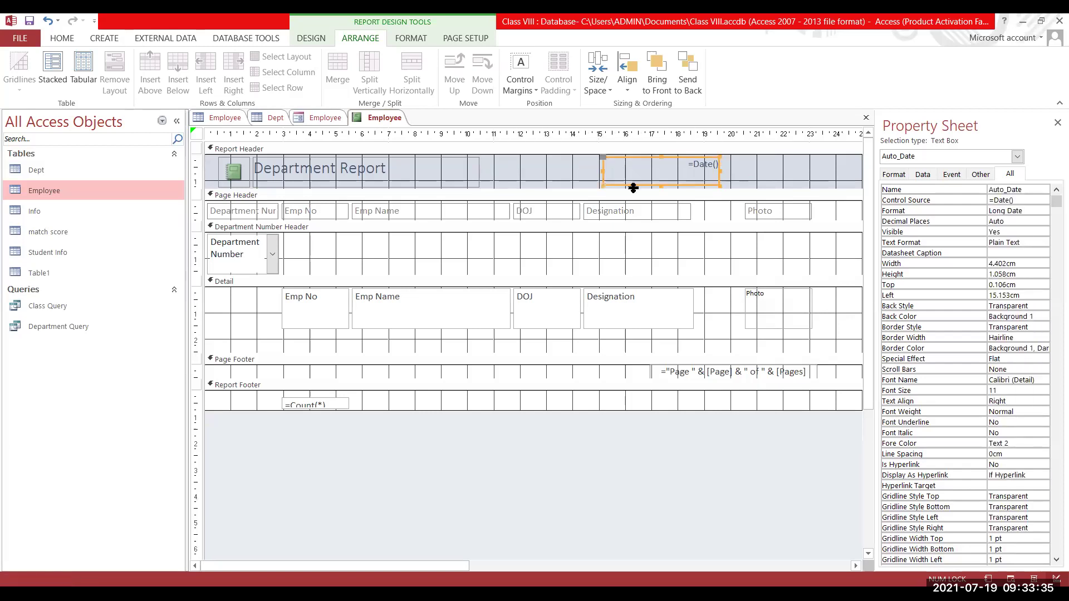
# Give the Department Report title label a teal #3B8194 fill and white (Background 1) text.
pyautogui.click(321, 184)
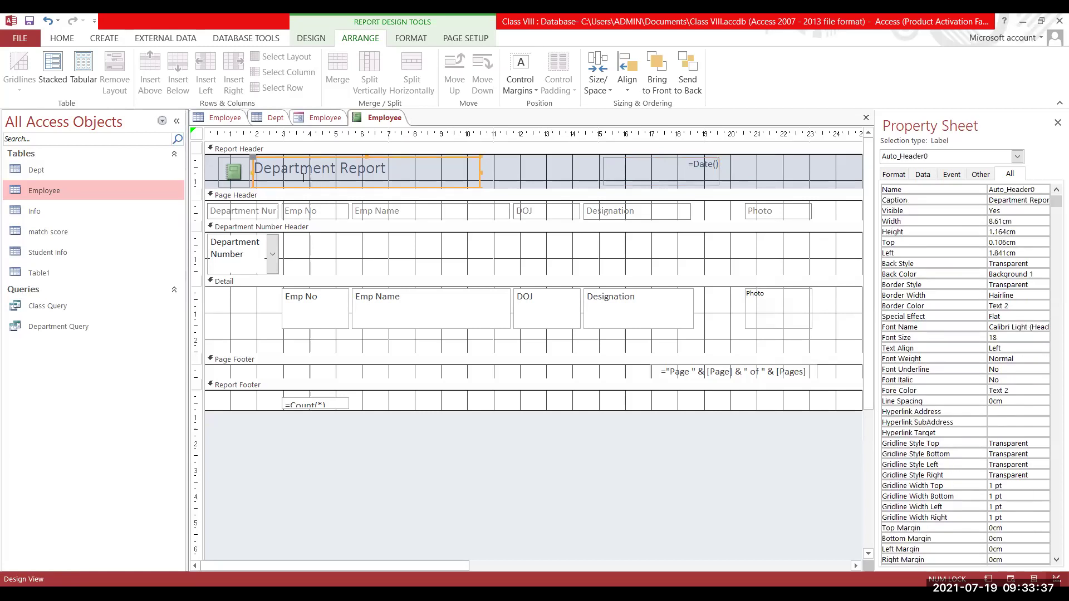
pyautogui.click(408, 40)
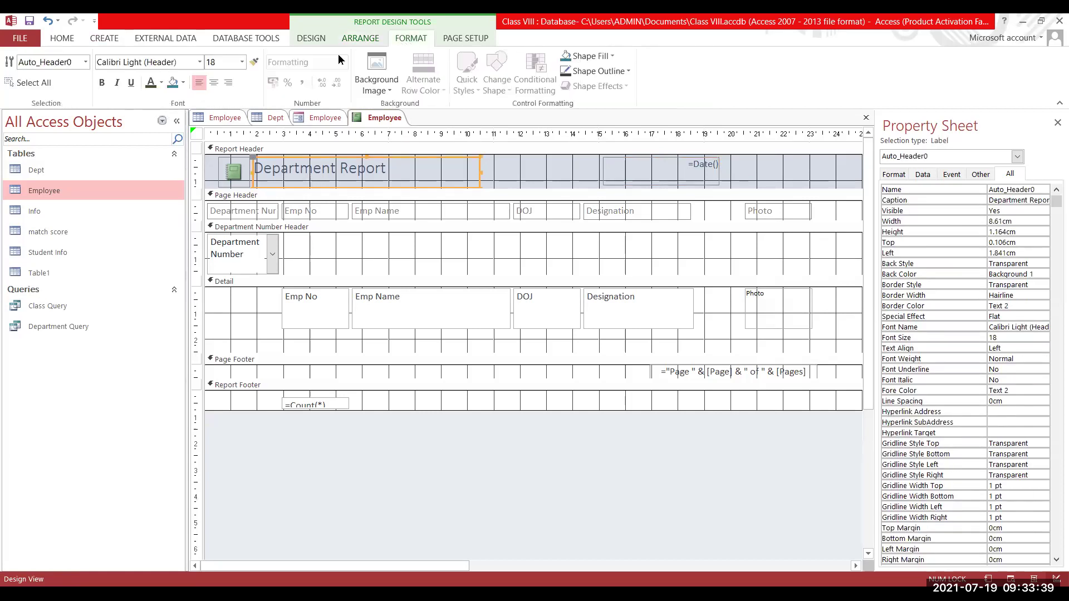
pyautogui.click(173, 83)
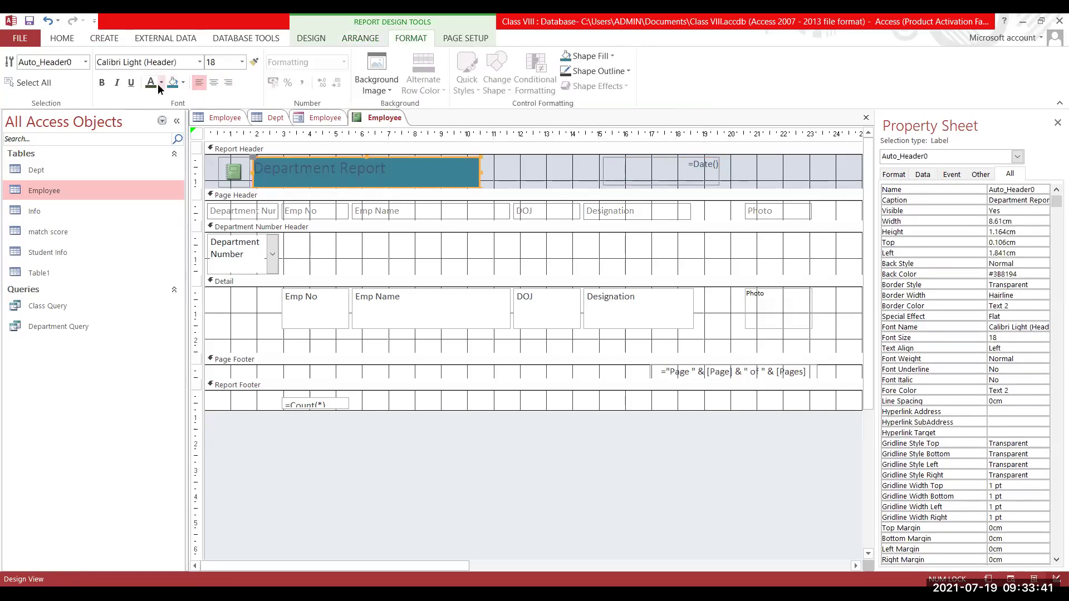
pyautogui.click(161, 86)
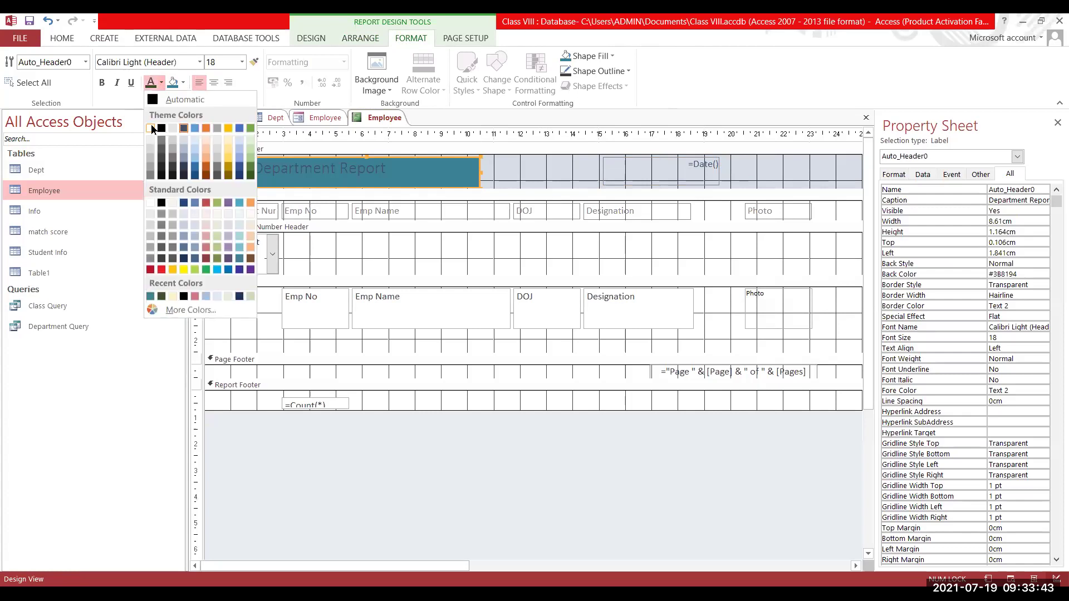
pyautogui.click(150, 129)
# Make the title bold, underlined and centred, and move its label to about 4.5 cm from the report's left edge.
pyautogui.click(102, 82)
pyautogui.click(131, 83)
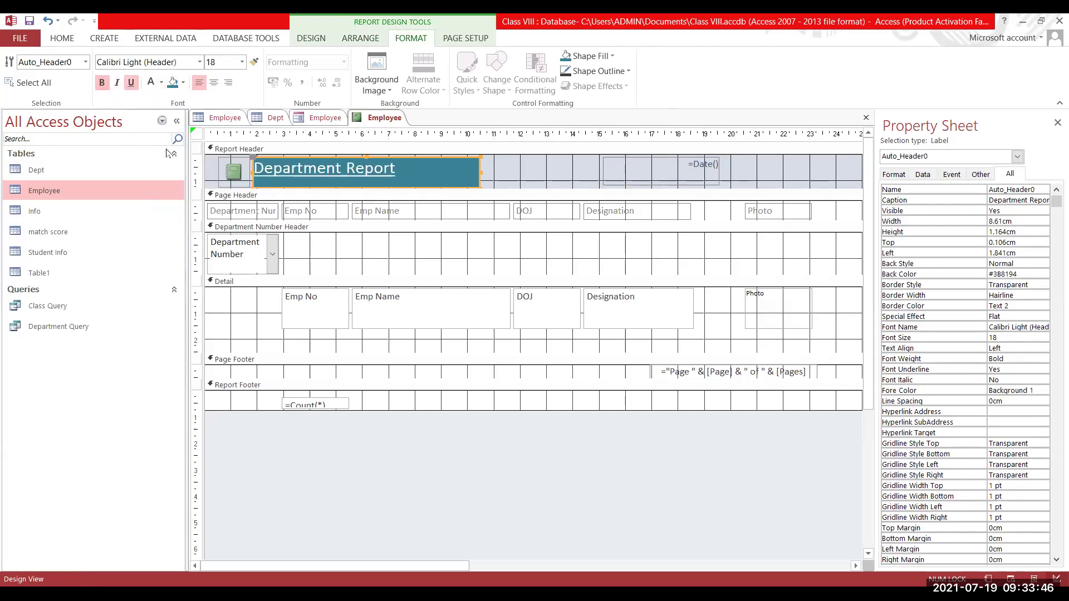
pyautogui.click(213, 82)
pyautogui.moveTo(480, 173); pyautogui.dragTo(549, 170)
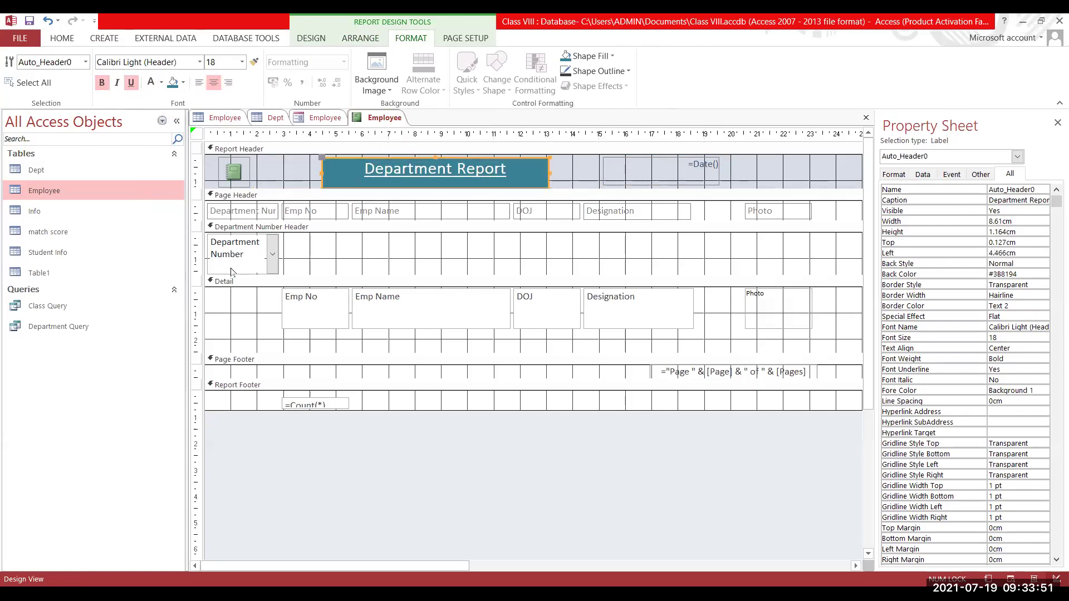
# Fill all six Page Header labels, from Department Number to Photo, with light gold (Accent 4, Lighter 60%).
pyautogui.click(244, 211)
pyautogui.keyDown('shift'); pyautogui.click(328, 217); pyautogui.keyUp('shift')
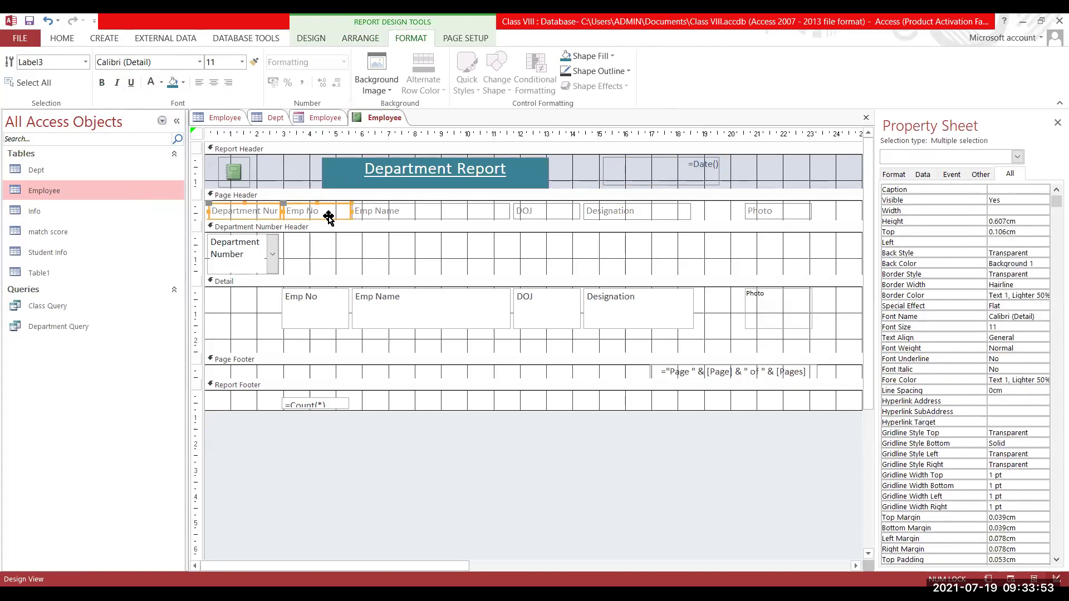
pyautogui.keyDown('shift'); pyautogui.click(495, 214); pyautogui.keyUp('shift')
pyautogui.keyDown('shift'); pyautogui.click(551, 214); pyautogui.keyUp('shift')
pyautogui.keyDown('shift'); pyautogui.click(637, 211); pyautogui.keyUp('shift')
pyautogui.keyDown('shift'); pyautogui.click(756, 212); pyautogui.keyUp('shift')
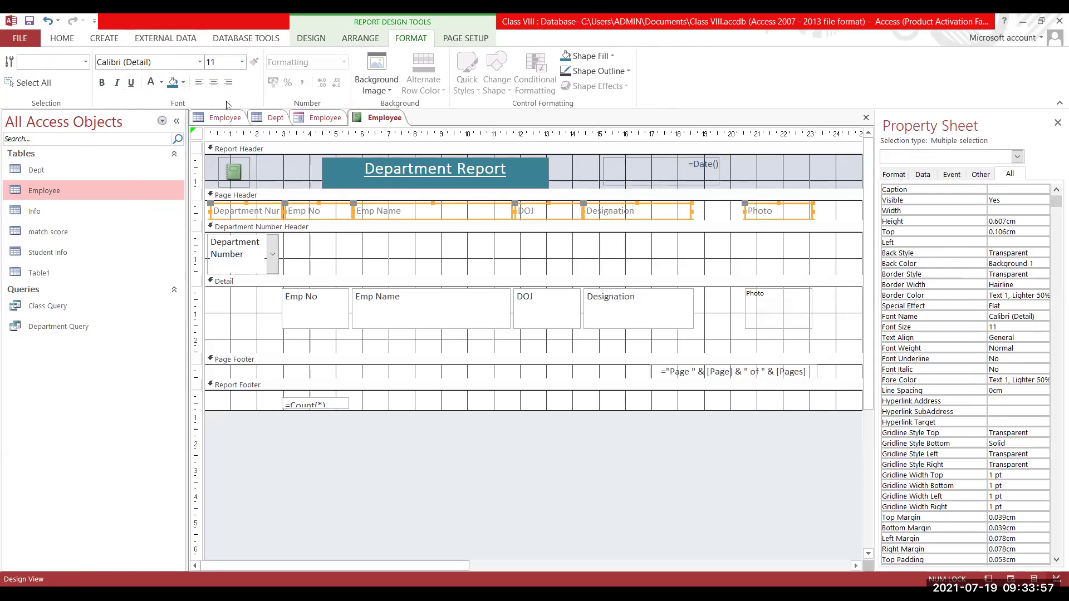
pyautogui.click(183, 84)
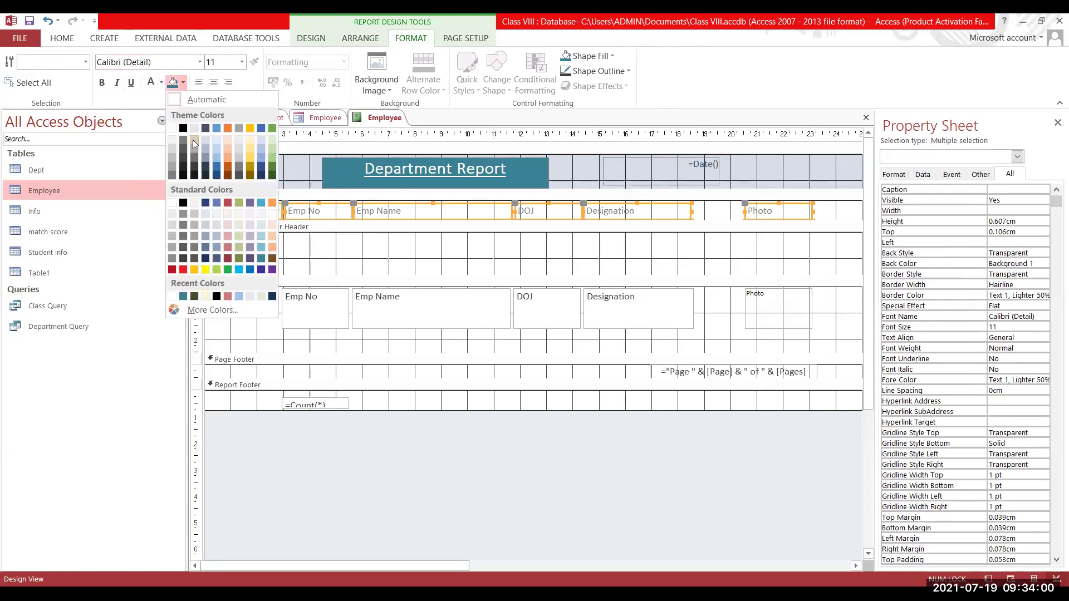
pyautogui.click(247, 151)
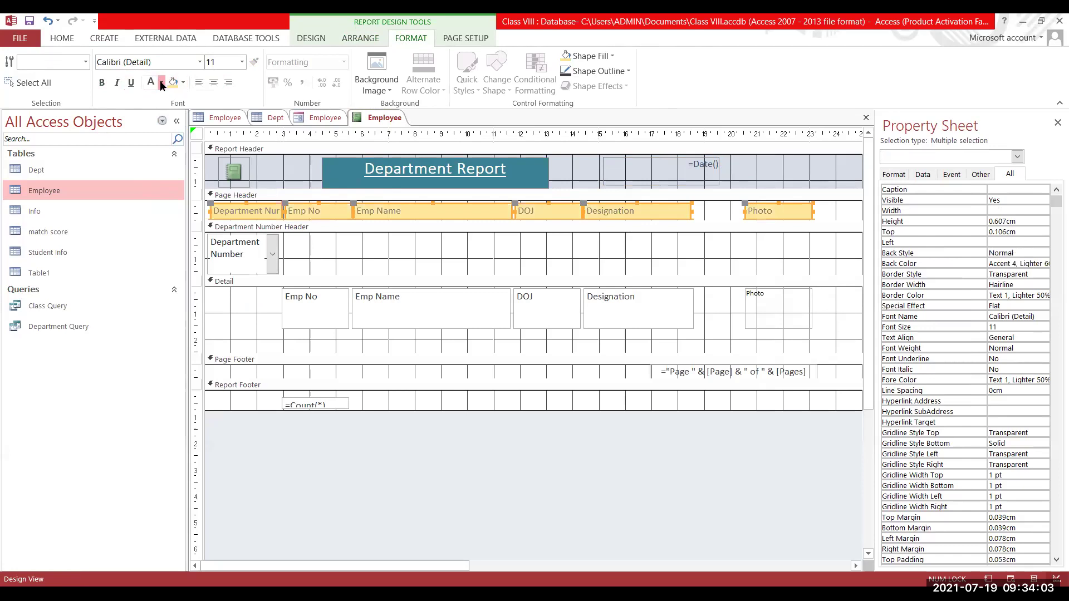
# Set the Page Header labels' font colour to blue (Accent 5, Darker 25%) and their font size to 18.
pyautogui.click(161, 84)
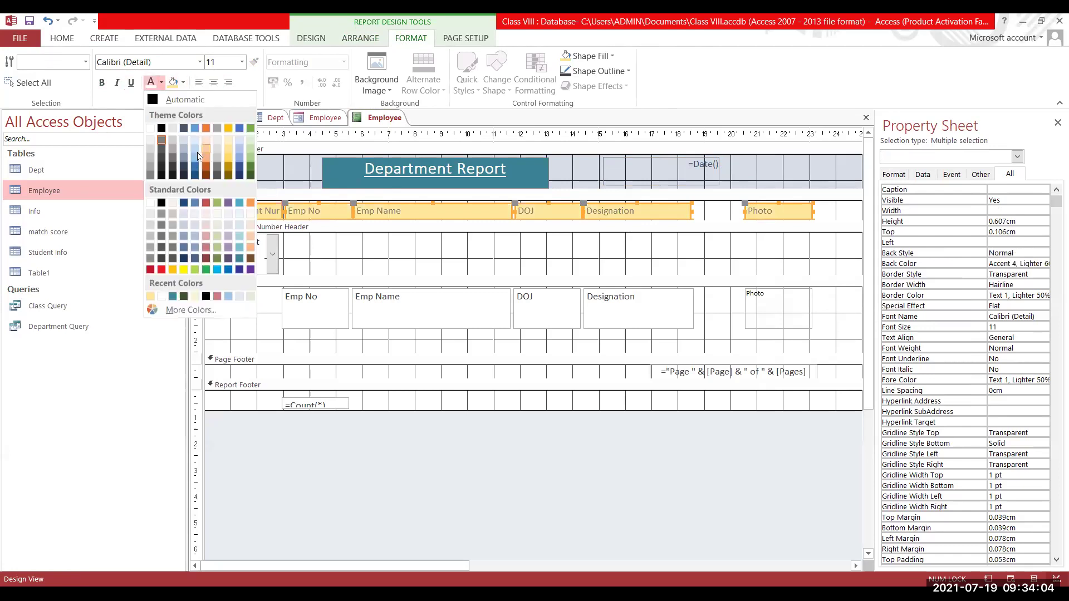
pyautogui.click(240, 171)
pyautogui.click(241, 62)
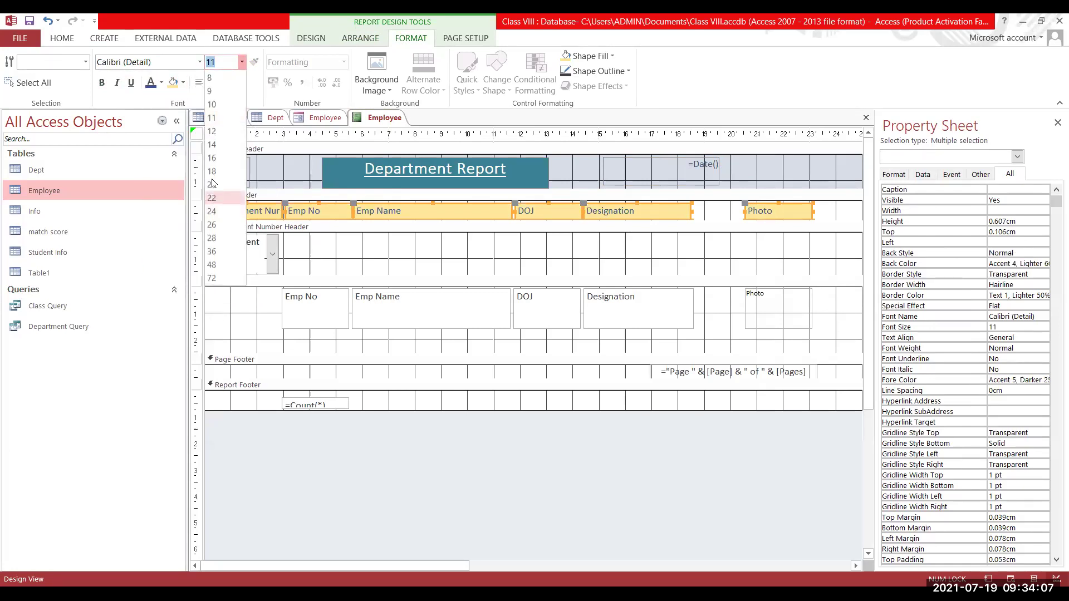
pyautogui.click(211, 171)
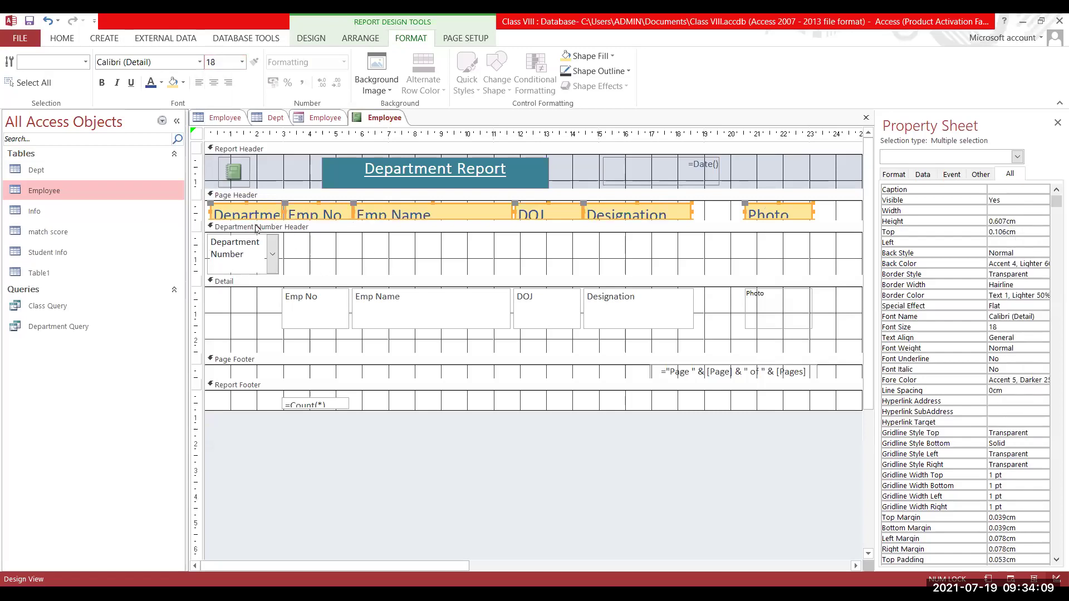
# Enlarge the Page Header section, heighten its labels to about 1 cm and centre their text.
pyautogui.moveTo(304, 222); pyautogui.dragTo(304, 245)
pyautogui.moveTo(248, 220); pyautogui.dragTo(248, 230)
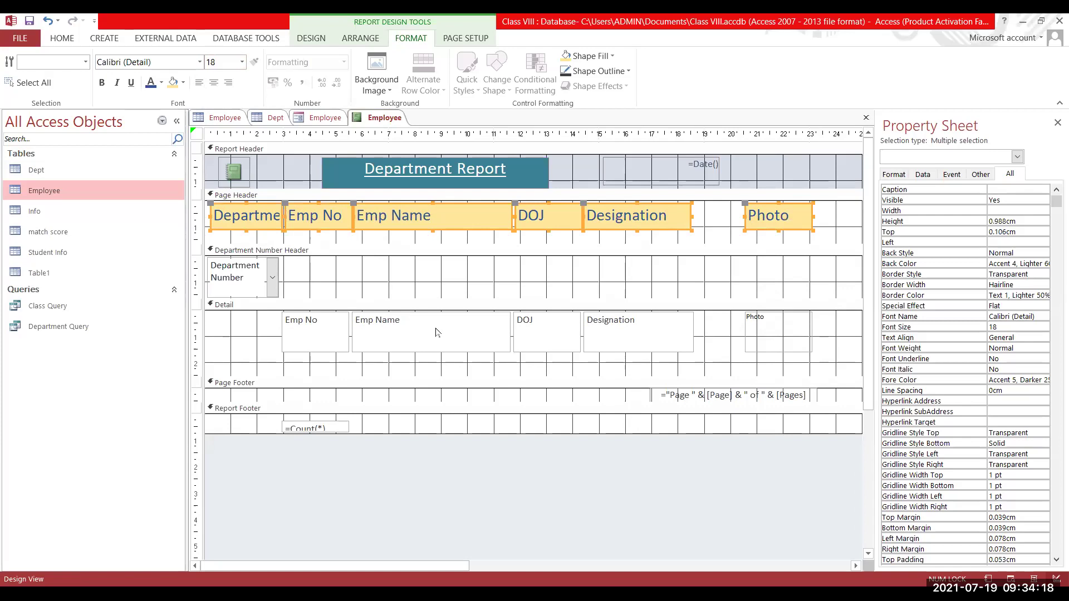
pyautogui.click(213, 83)
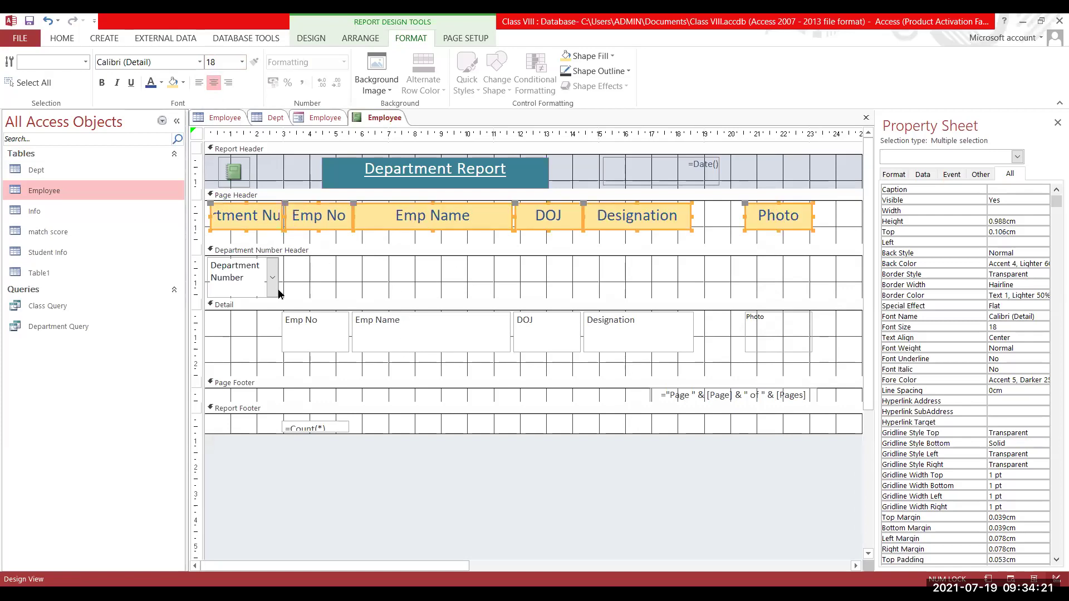
# Give the Emp No, Emp Name, DOJ, Designation and Photo controls in Detail a light green fill (Accent 6, Lighter 80%) and dark blue-grey text.
pyautogui.click(303, 332)
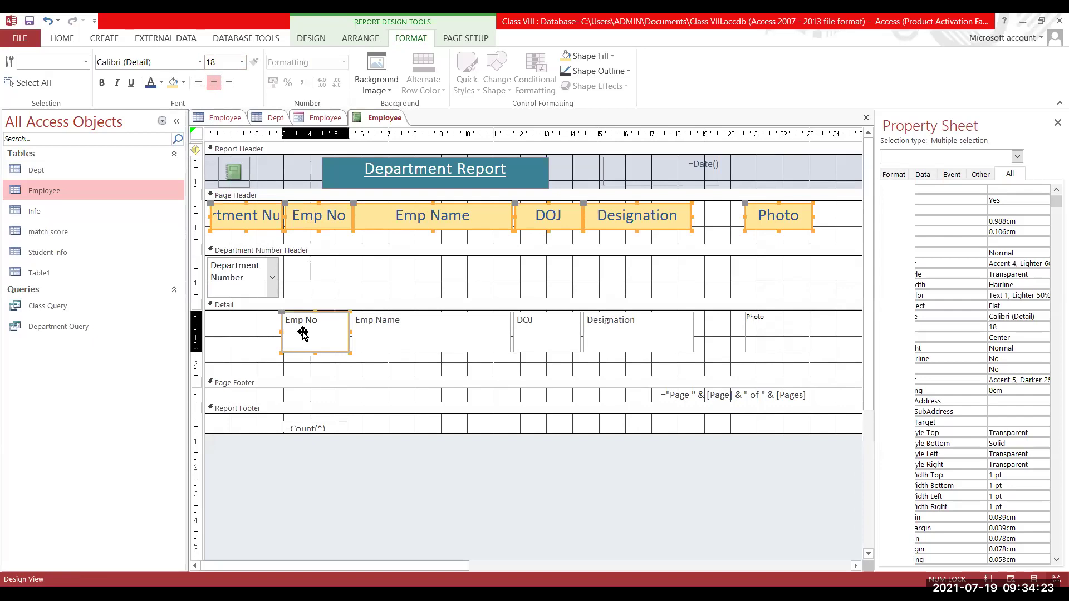
pyautogui.keyDown('shift'); pyautogui.click(434, 342); pyautogui.keyUp('shift')
pyautogui.keyDown('shift'); pyautogui.click(547, 336); pyautogui.keyUp('shift')
pyautogui.keyDown('shift'); pyautogui.click(630, 345); pyautogui.keyUp('shift')
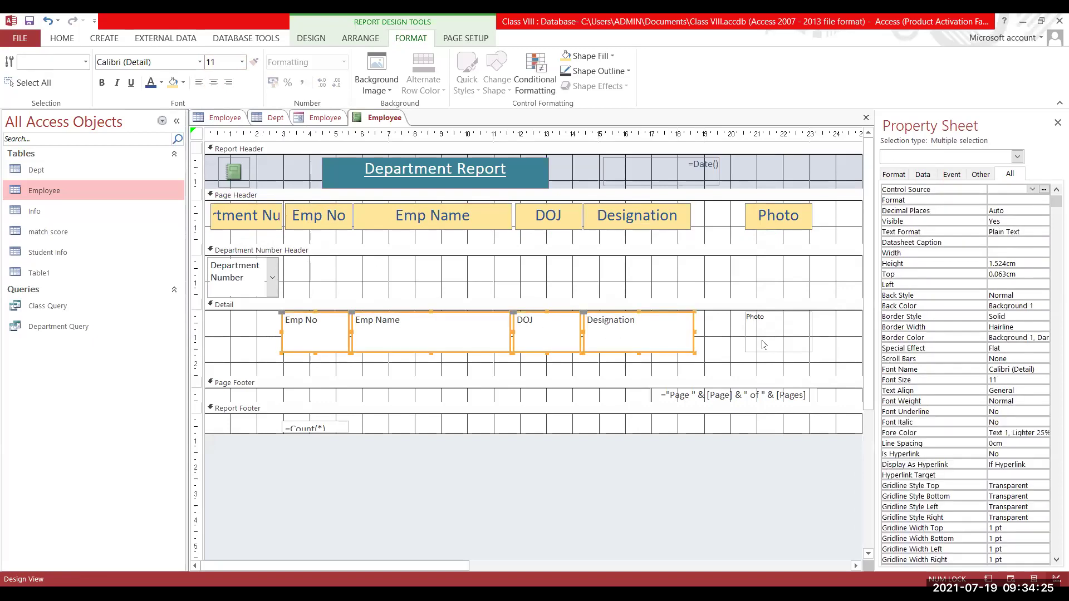
pyautogui.keyDown('shift'); pyautogui.click(762, 344); pyautogui.keyUp('shift')
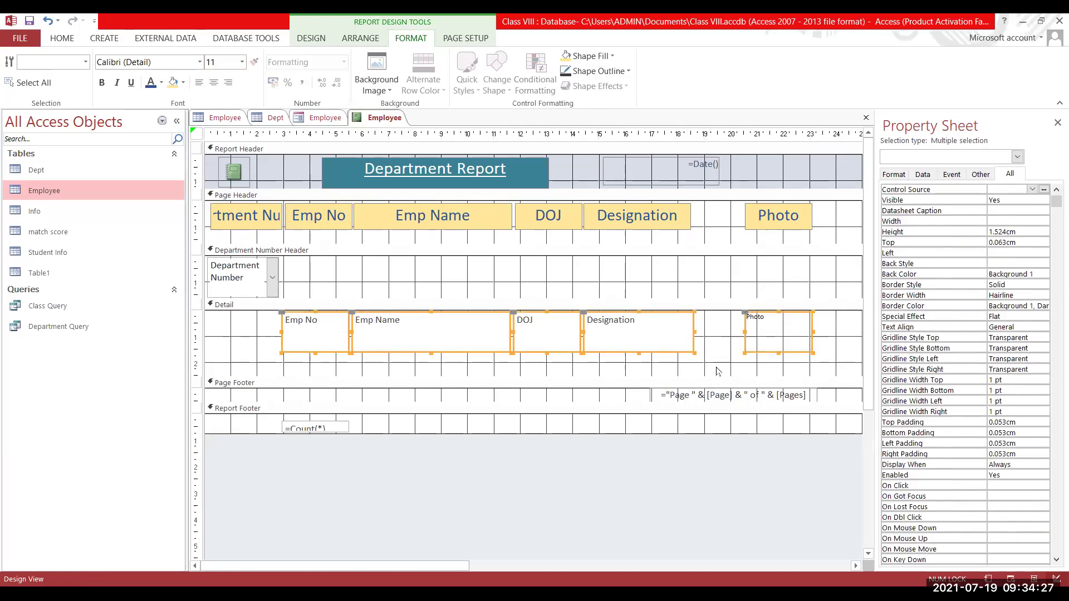
pyautogui.click(182, 83)
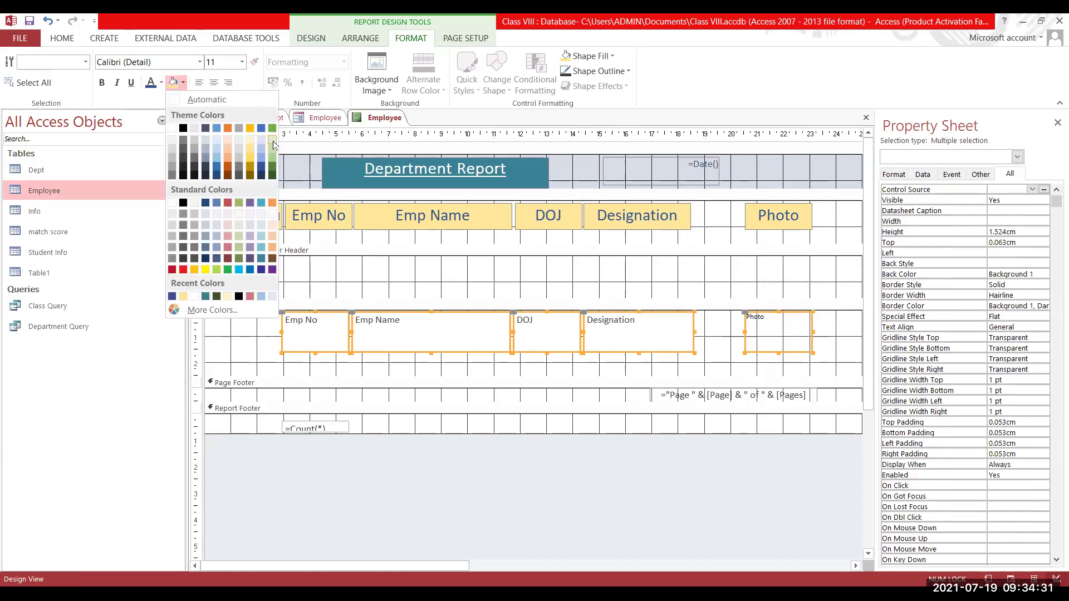
pyautogui.click(273, 145)
pyautogui.click(161, 82)
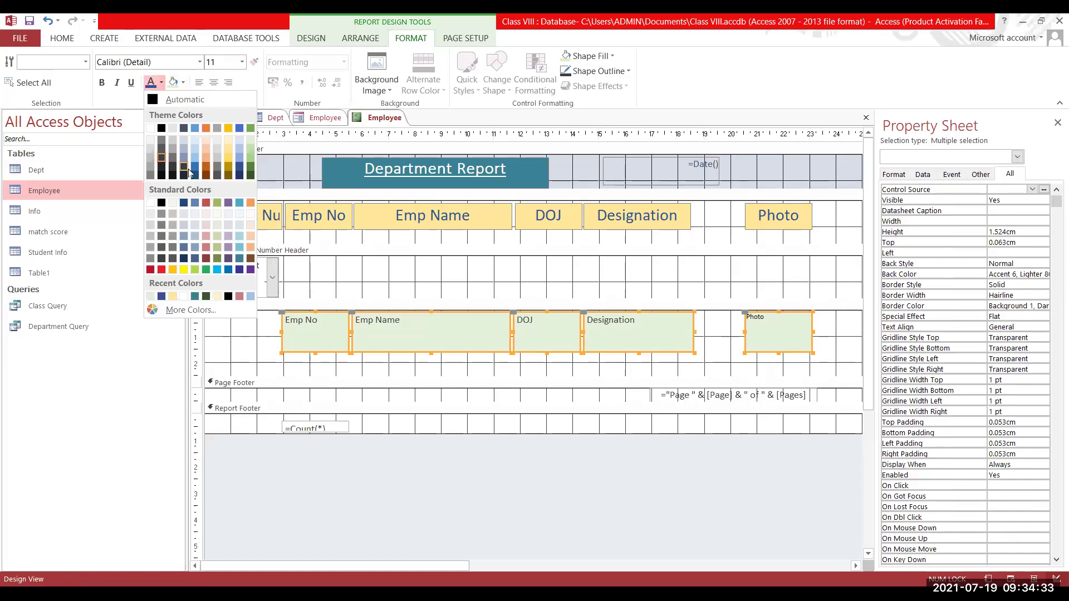
pyautogui.press('Escape')
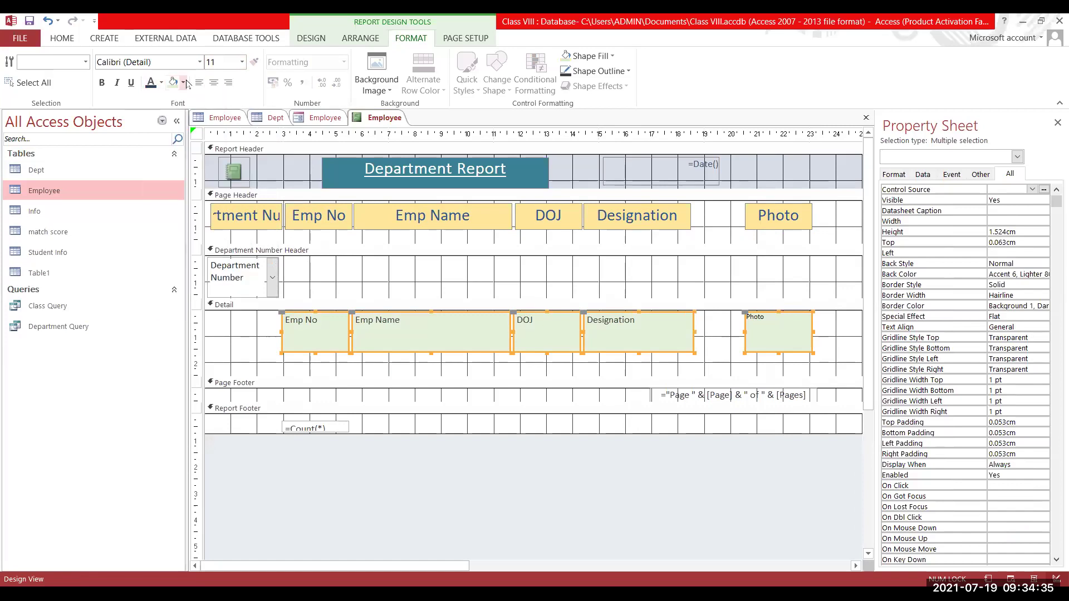
# Set the font of the selected Detail controls to Constantia at size 16.
pyautogui.click(241, 62)
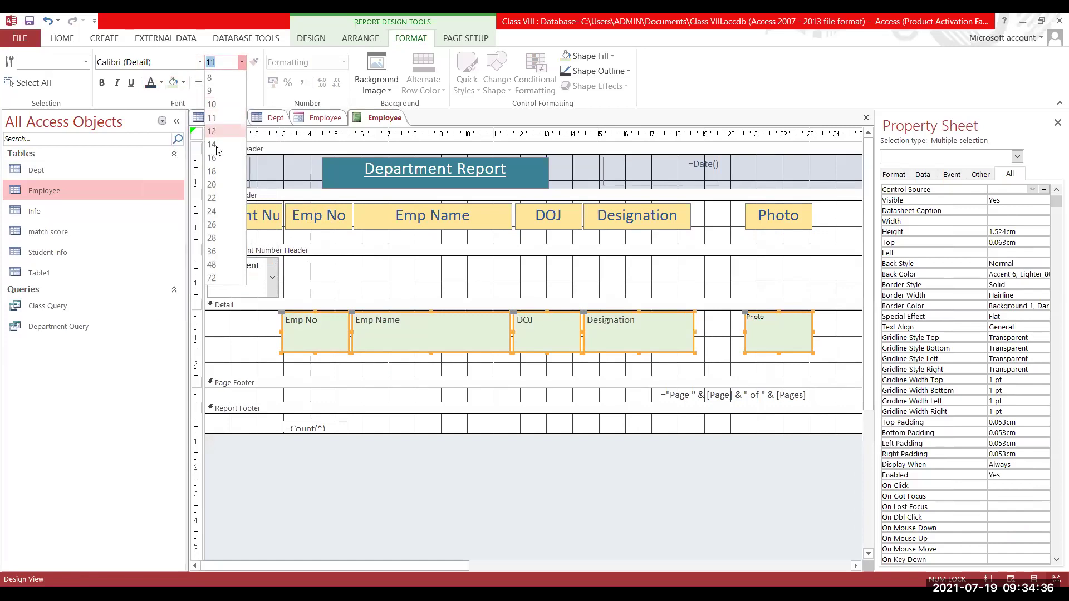
pyautogui.click(211, 185)
pyautogui.click(200, 62)
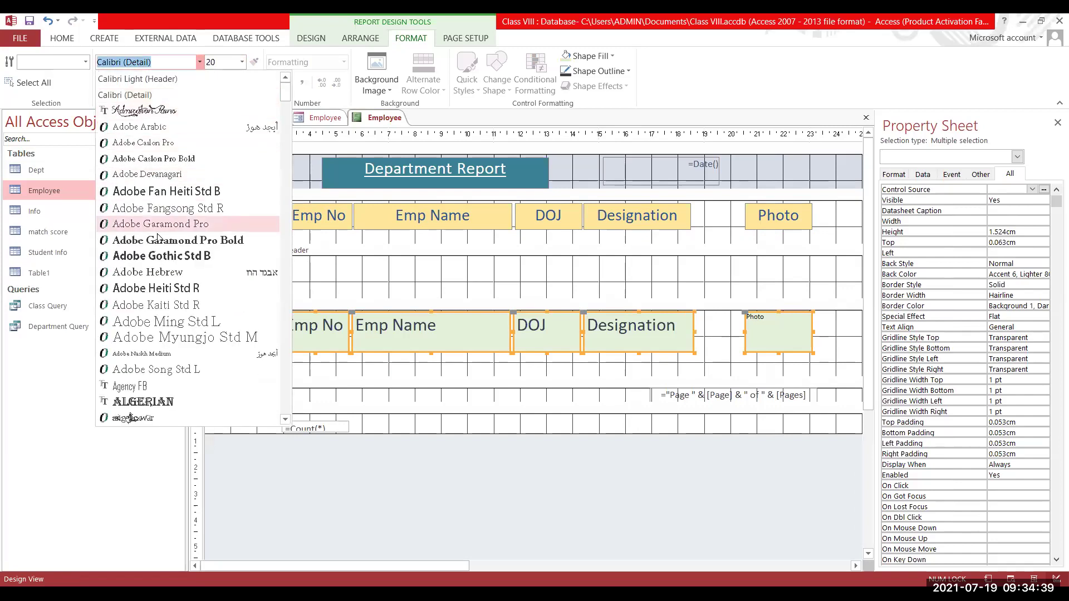
pyautogui.scroll(-10, 131, 309)
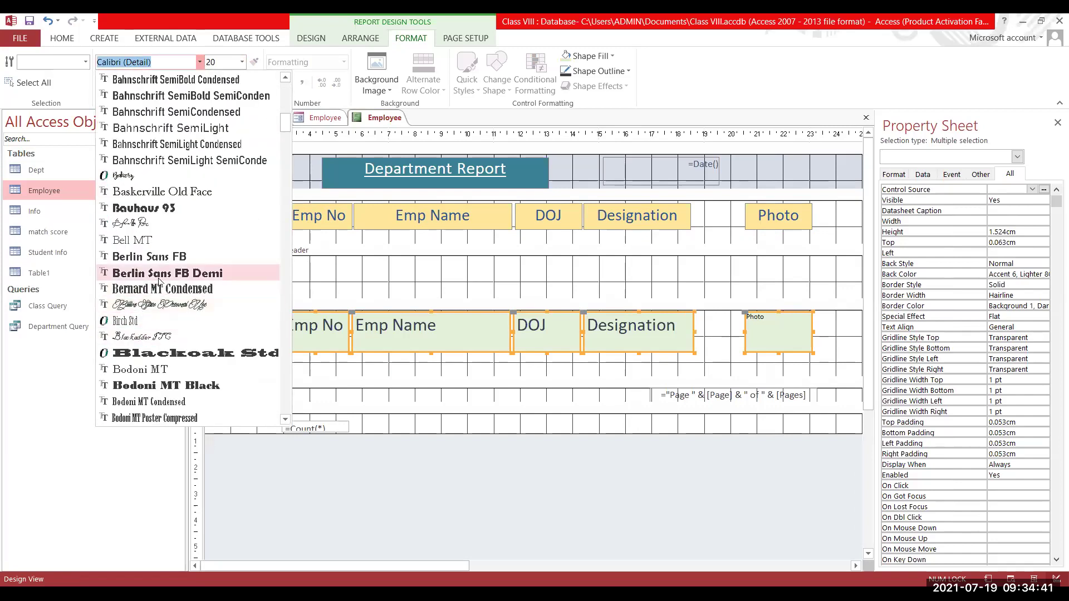
pyautogui.scroll(-9, 160, 267)
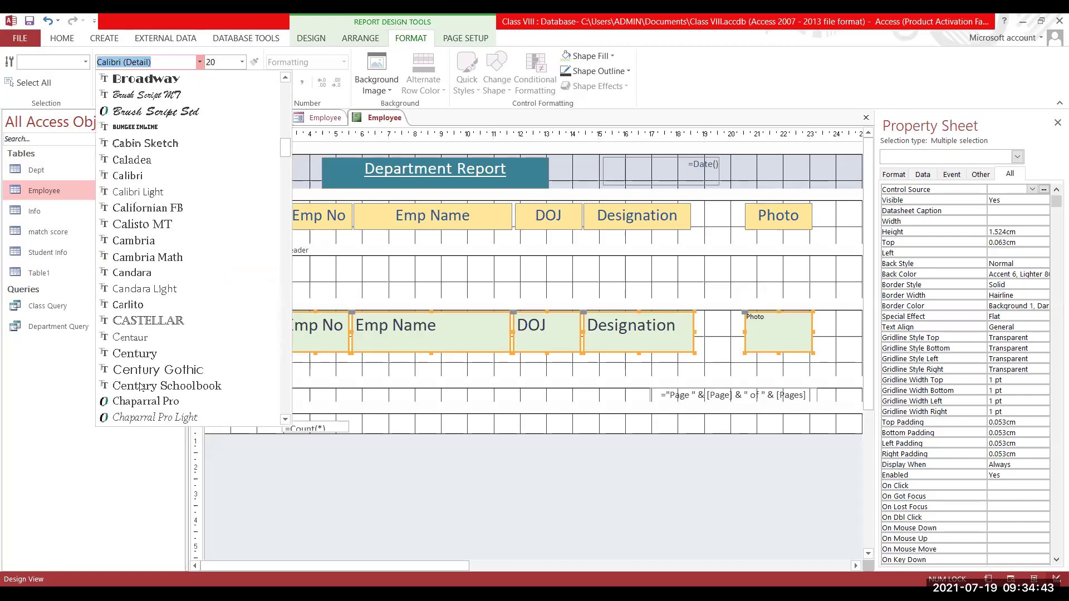
pyautogui.scroll(-5, 141, 387)
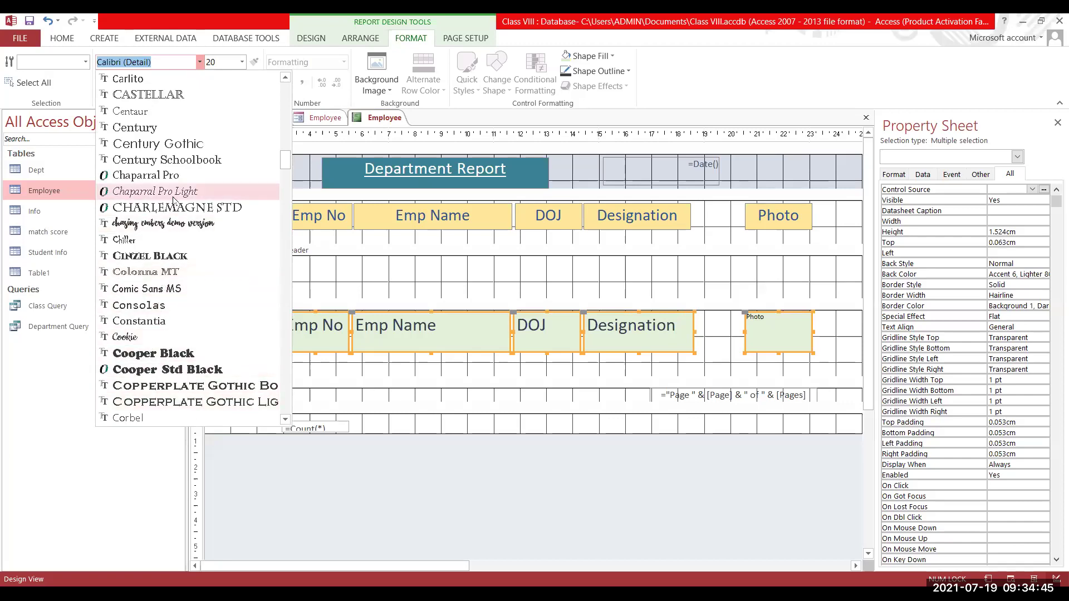
pyautogui.click(158, 319)
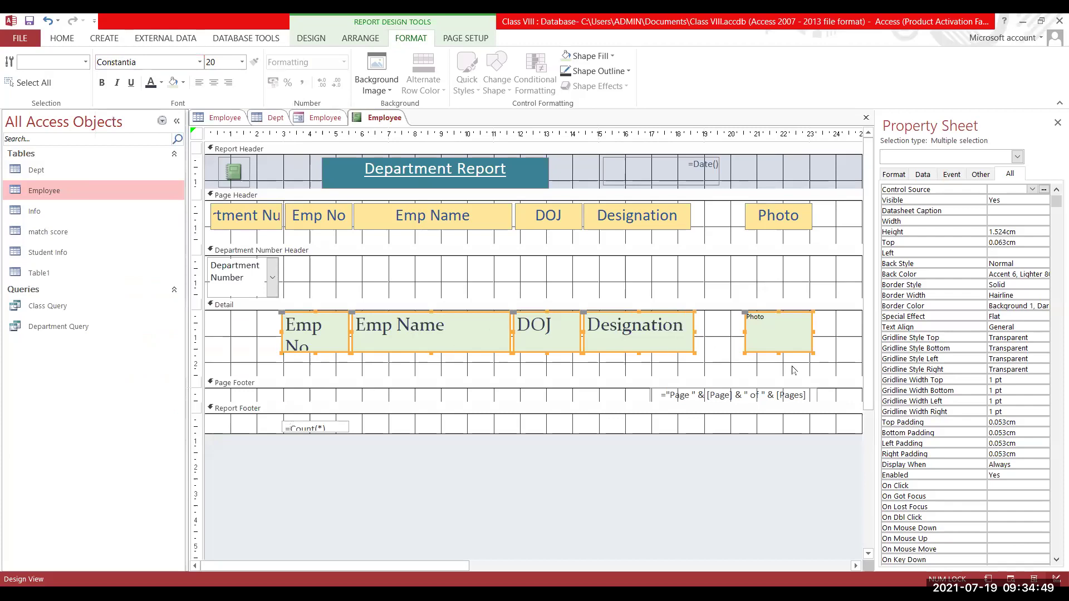
pyautogui.click(241, 62)
pyautogui.click(216, 158)
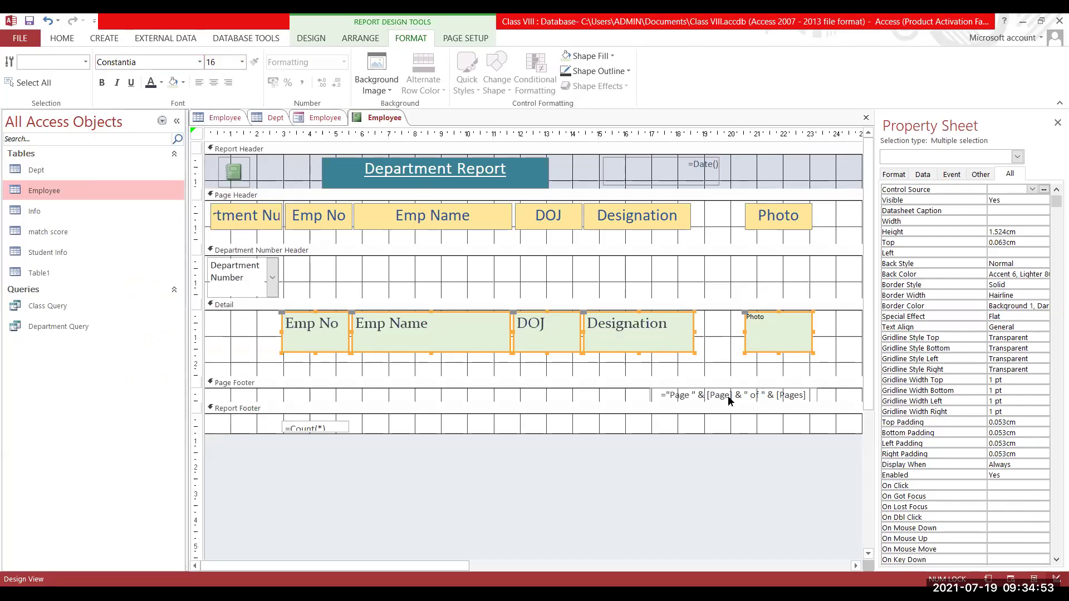
# Set the Detail section's background colour to light blue #A4D5E2.
pyautogui.click(235, 344)
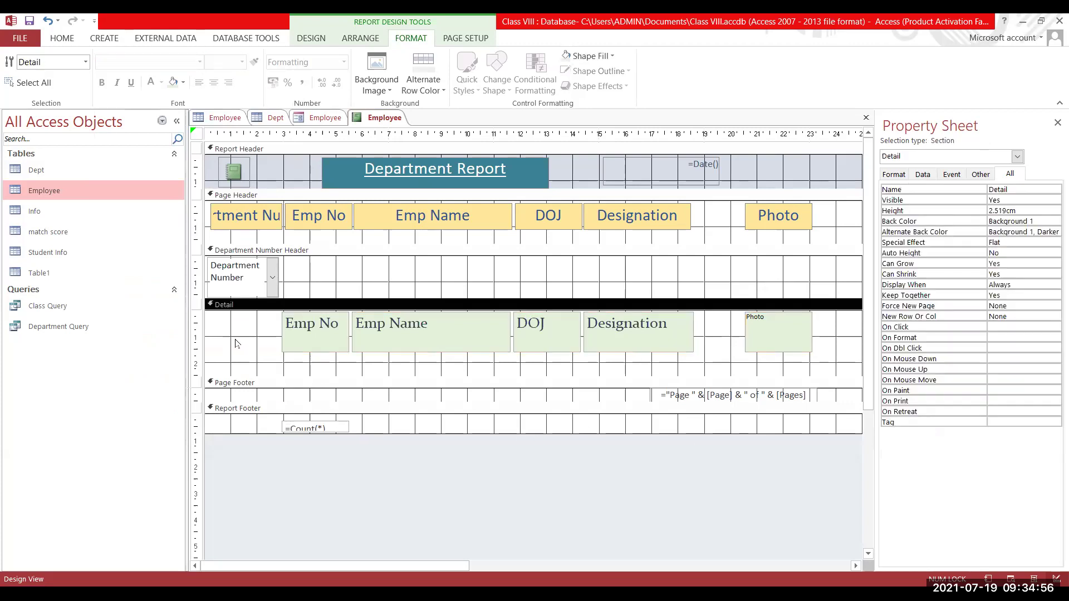
pyautogui.click(183, 83)
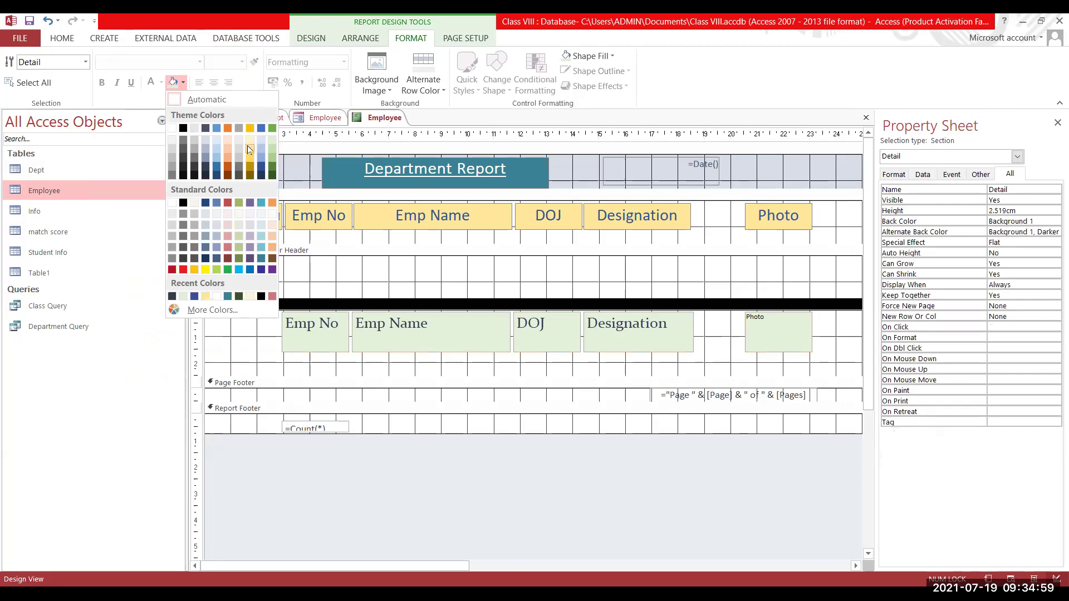
pyautogui.click(260, 236)
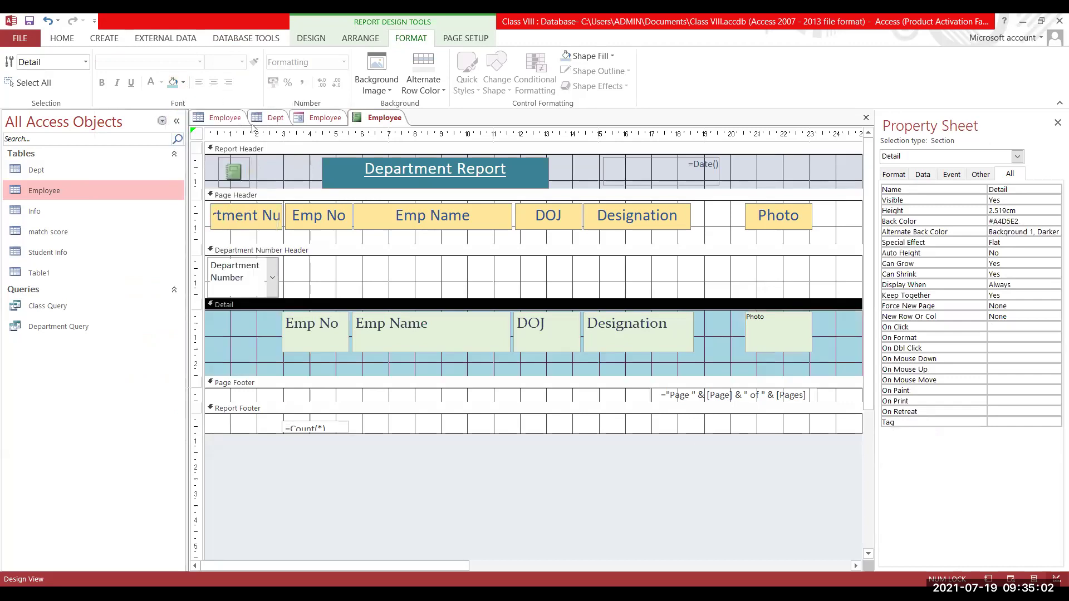
# Make the Department Number control in the Department Number Header bold and underlined at font size 16.
pyautogui.click(359, 274)
pyautogui.click(248, 277)
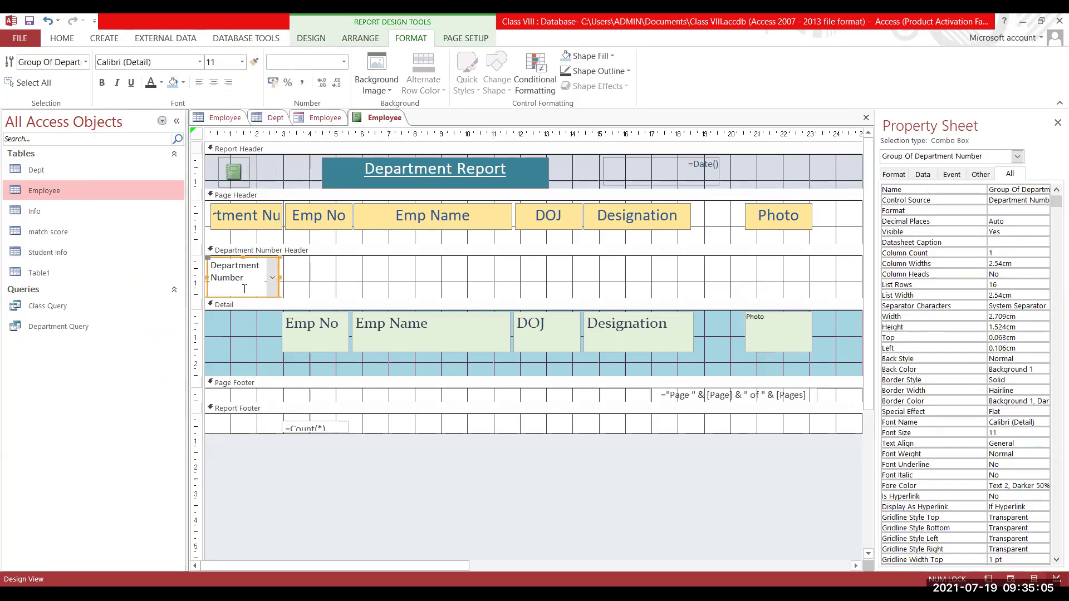
pyautogui.click(239, 276)
pyautogui.click(275, 285)
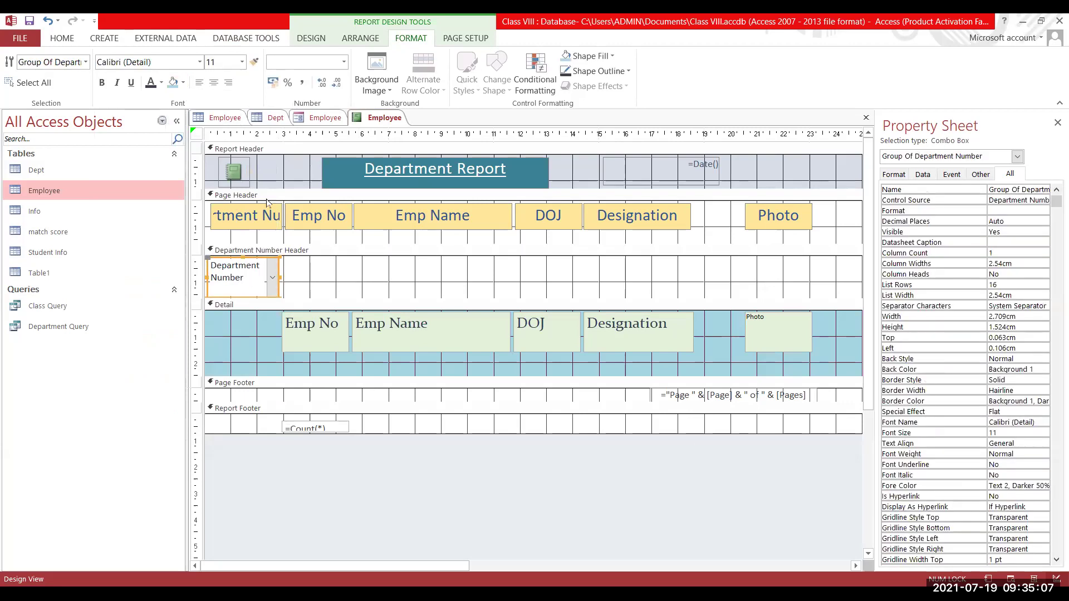
pyautogui.click(102, 82)
pyautogui.click(130, 82)
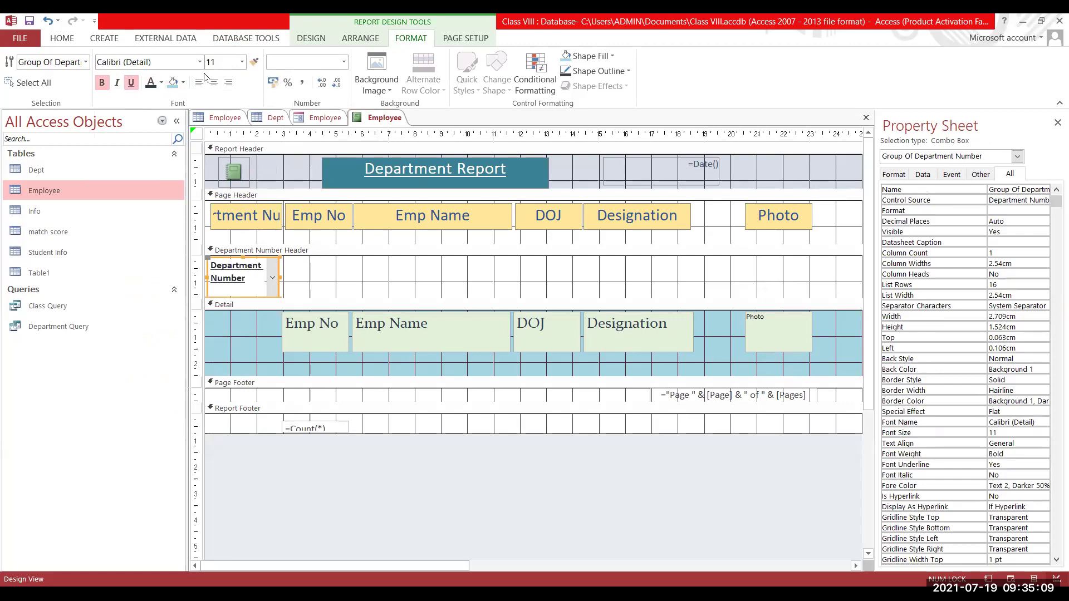
pyautogui.click(242, 62)
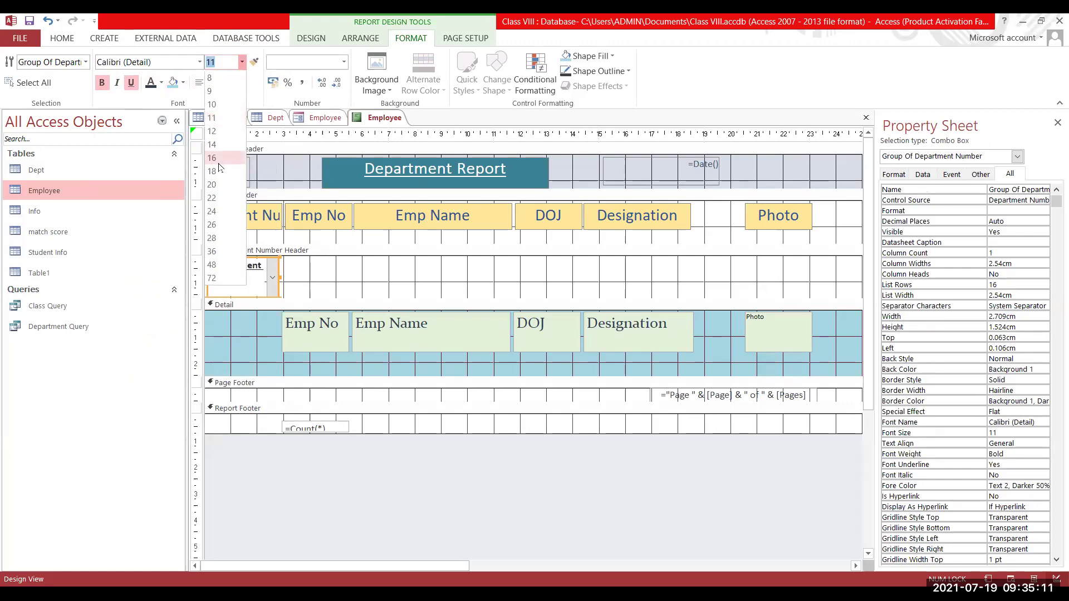
pyautogui.click(212, 158)
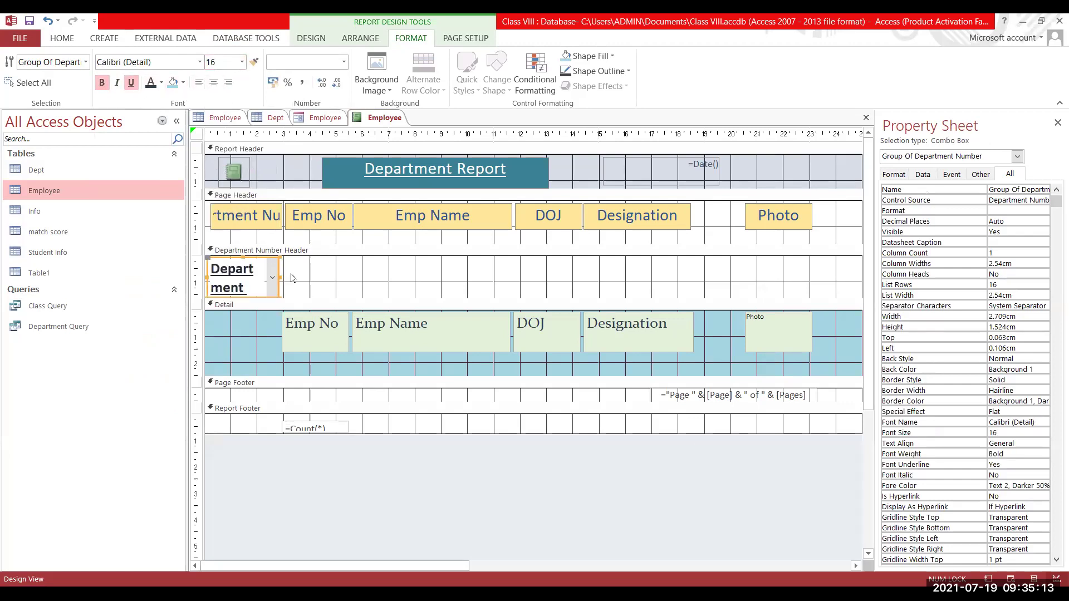
# Widen the Department Number control to about 3.6 cm and give it a light pink fill (#EFD3D2).
pyautogui.moveTo(277, 277); pyautogui.dragTo(302, 277)
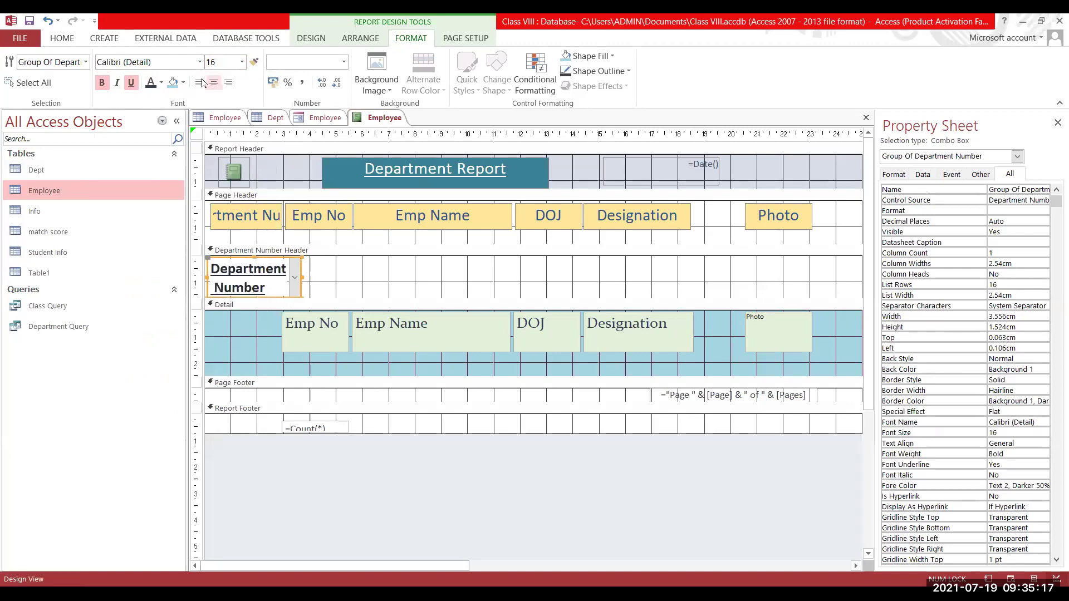
pyautogui.click(183, 82)
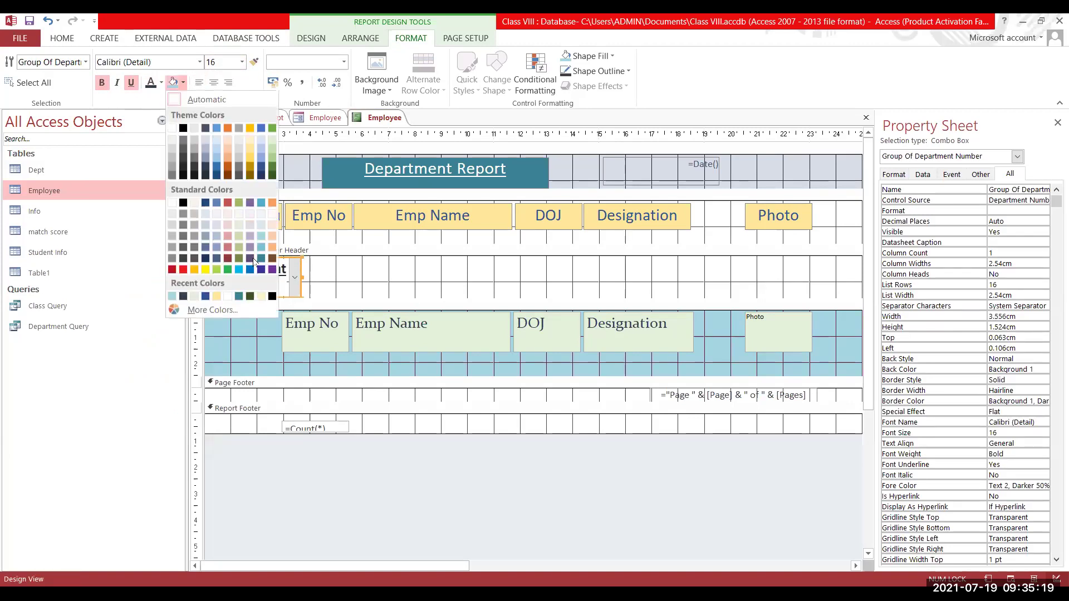
pyautogui.click(228, 225)
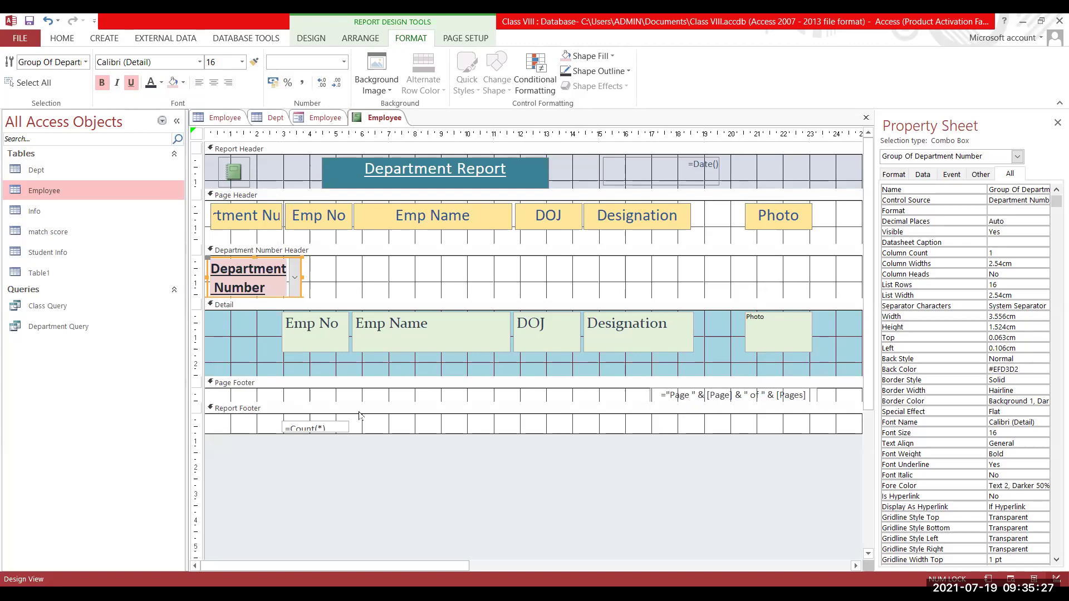
# Enlarge the Report Footer section and heighten its =Count(*) text box to about 0.66 cm.
pyautogui.moveTo(257, 432); pyautogui.dragTo(270, 445)
pyautogui.click(313, 430)
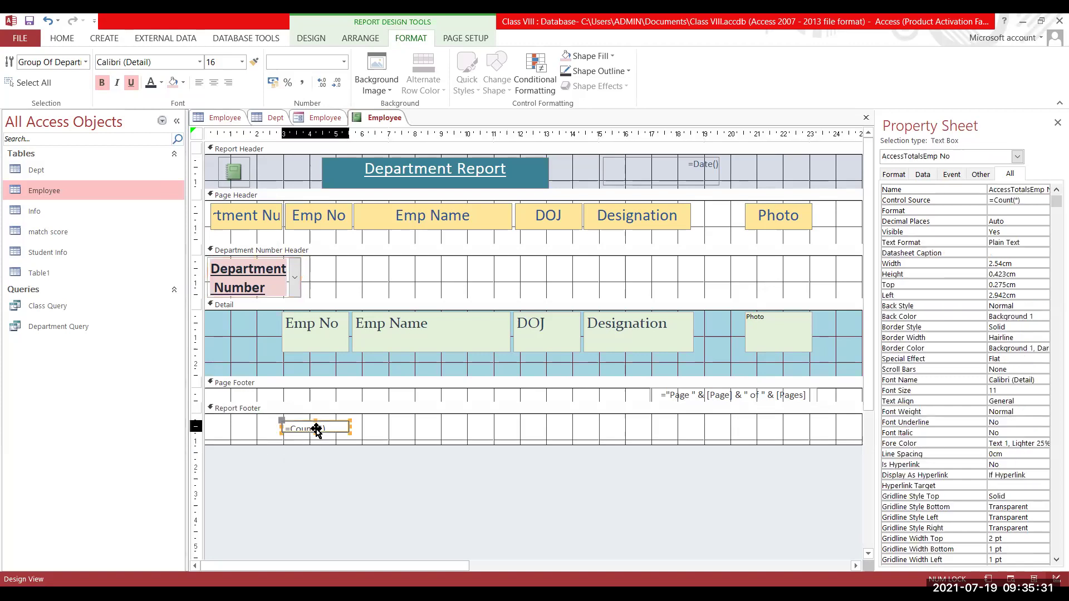
pyautogui.click(315, 428)
pyautogui.doubleClick(317, 427)
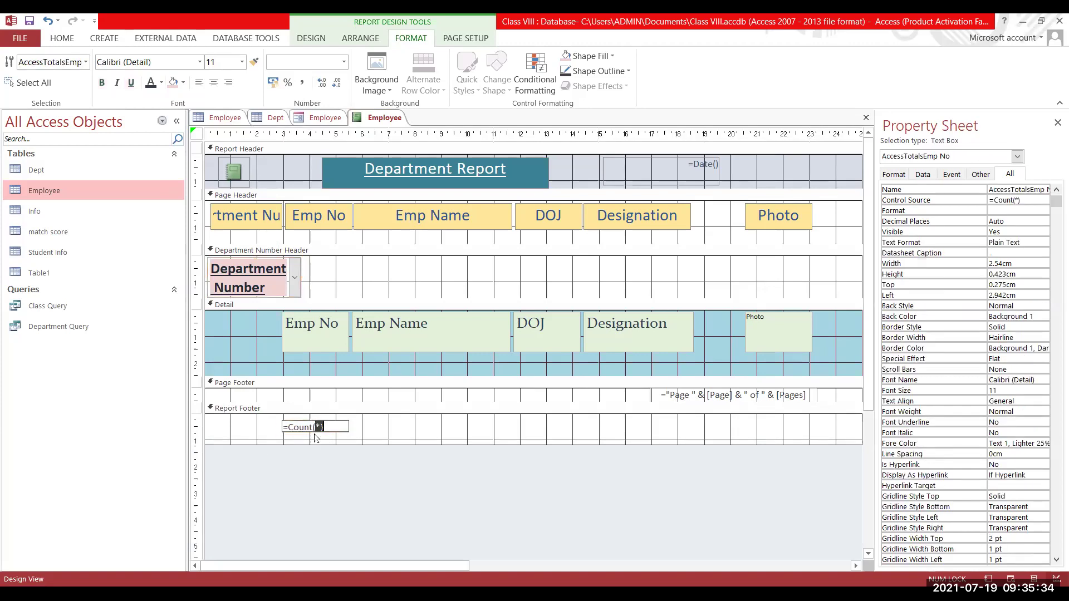
pyautogui.click(354, 431)
pyautogui.click(315, 429)
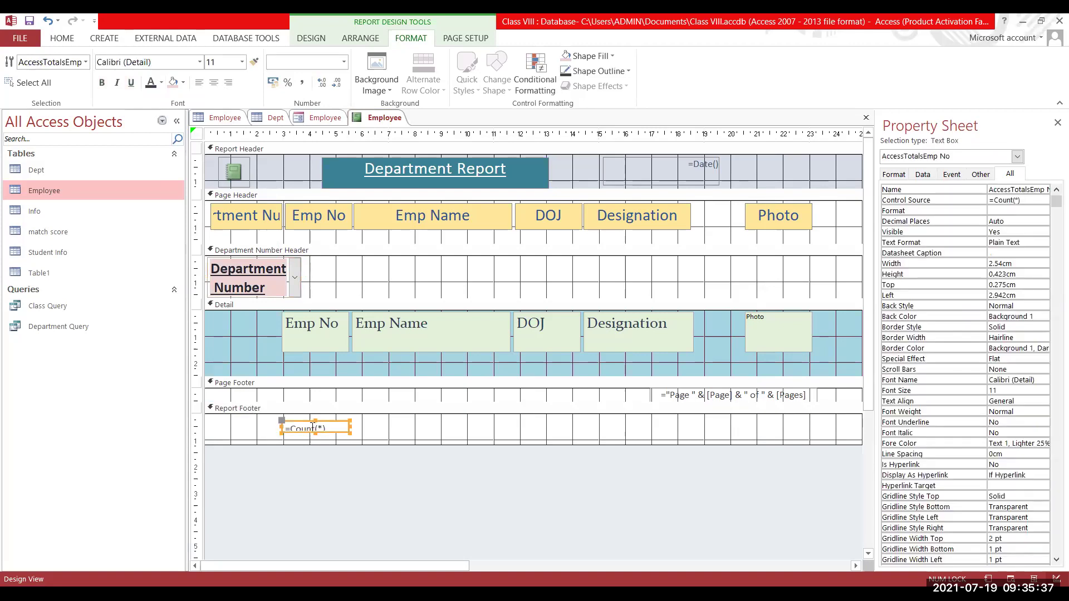
pyautogui.click(314, 428)
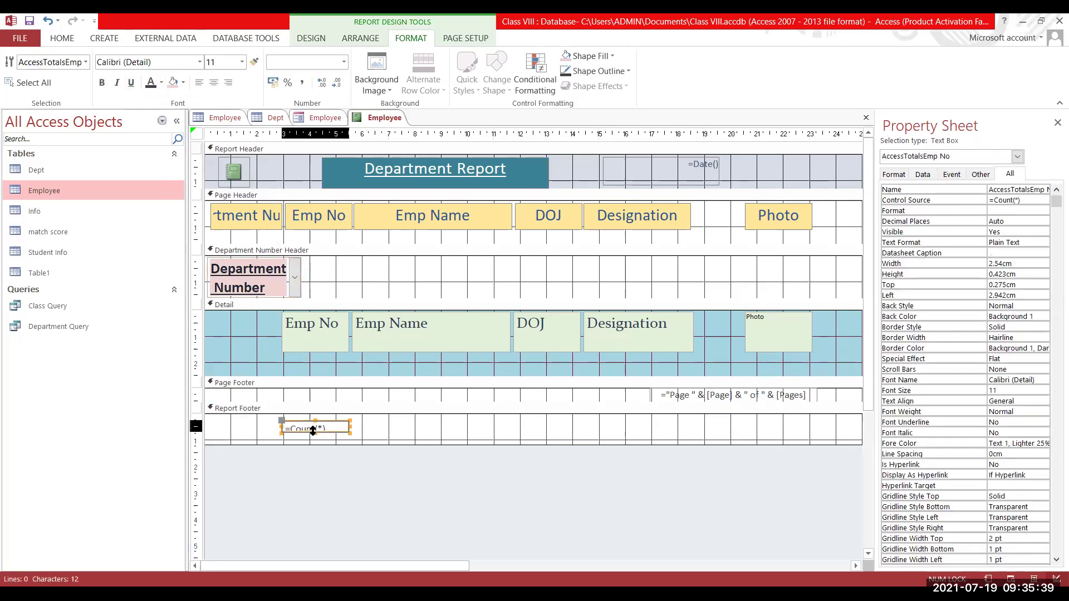
pyautogui.moveTo(313, 438); pyautogui.dragTo(312, 444)
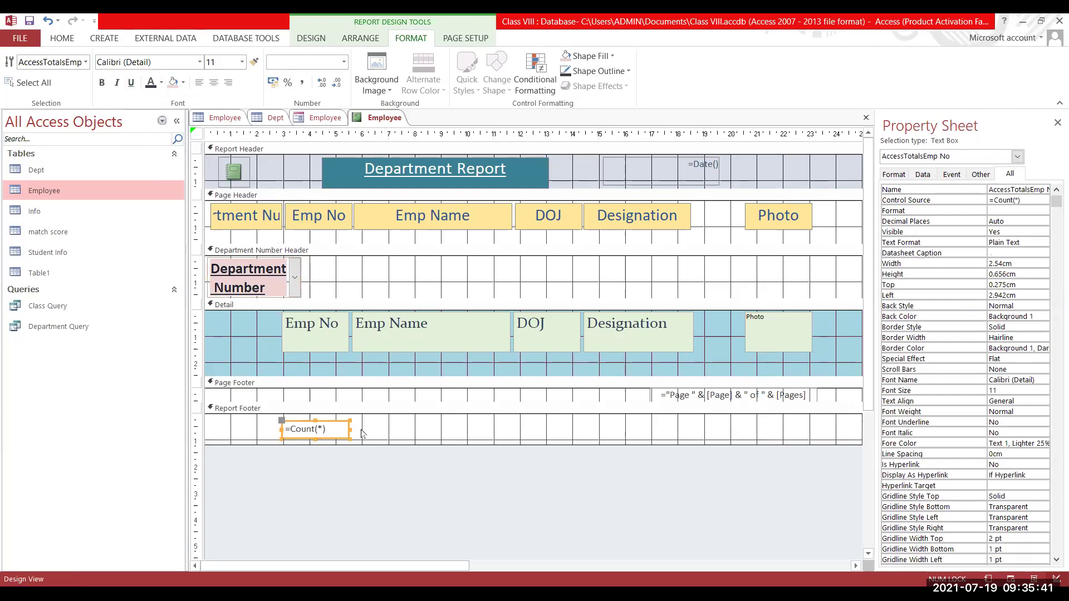
# Open the report in Report View and look over the formatted department groups and records.
pyautogui.click(309, 42)
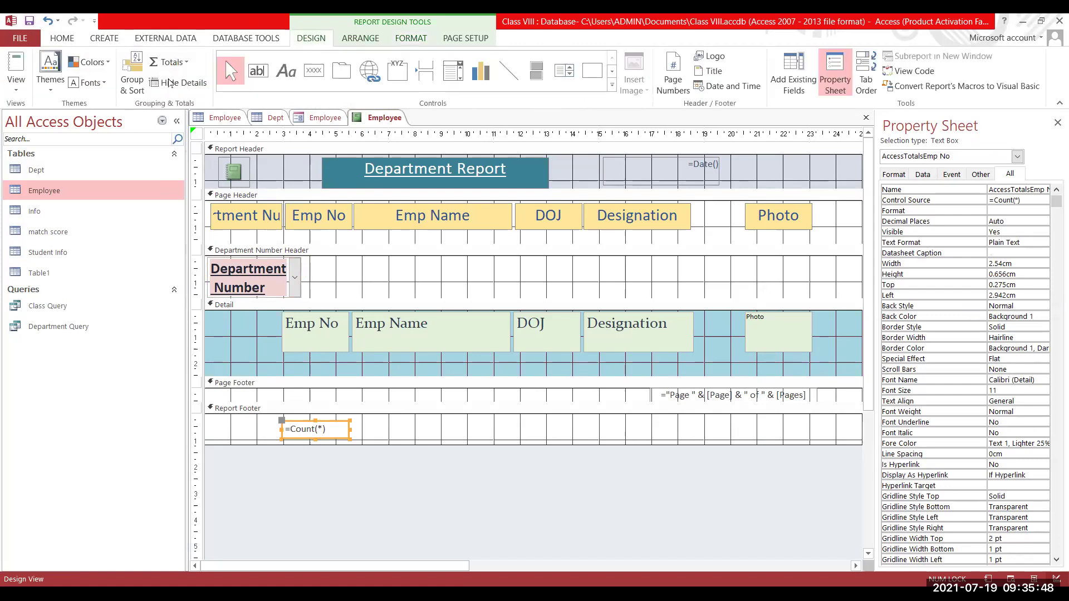
pyautogui.click(16, 85)
pyautogui.click(51, 113)
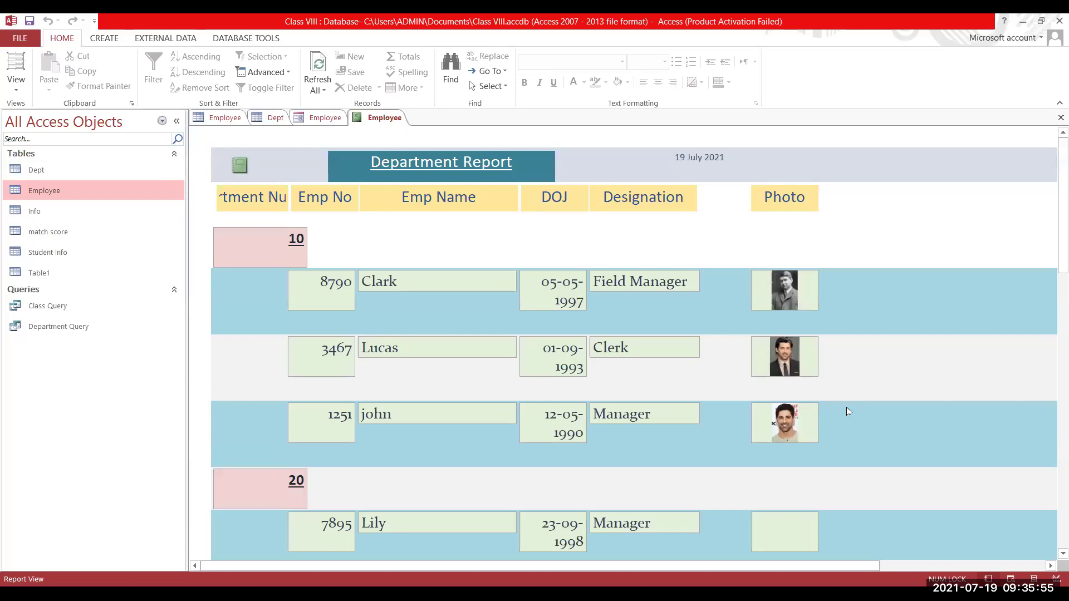
pyautogui.scroll(-2, 846, 406)
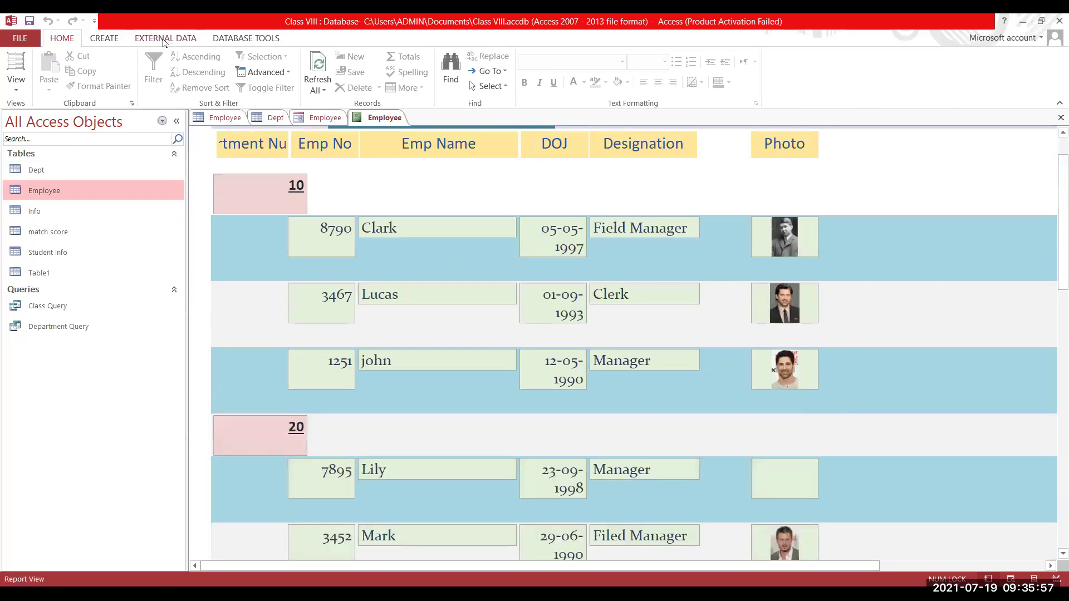
# Examine how the report columns fit the printed page in Print Preview and close the preview.
pyautogui.click(8, 88)
pyautogui.click(29, 128)
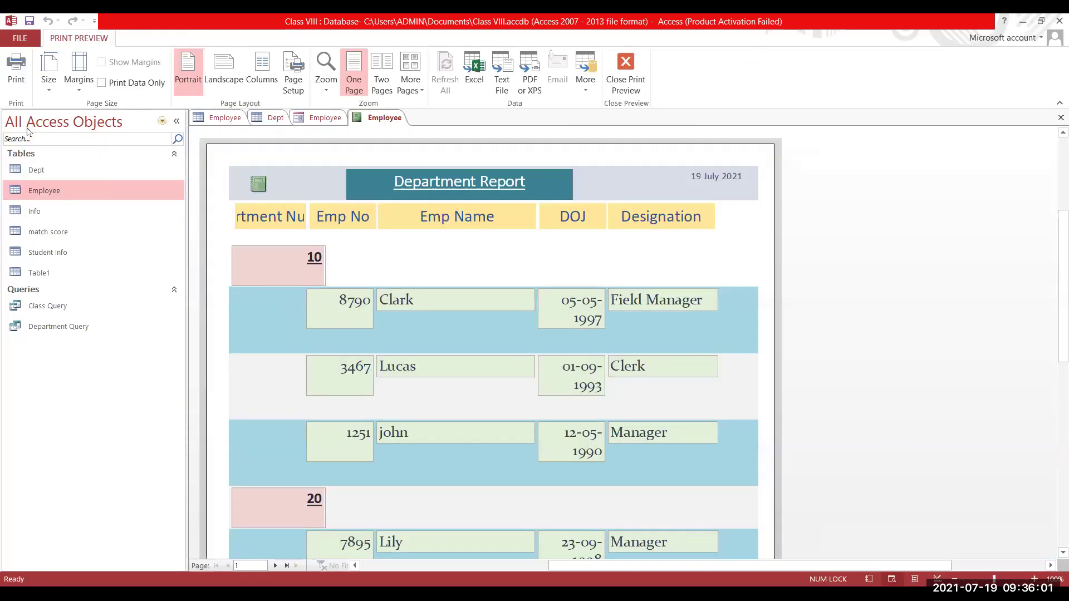
pyautogui.scroll(-4, 731, 344)
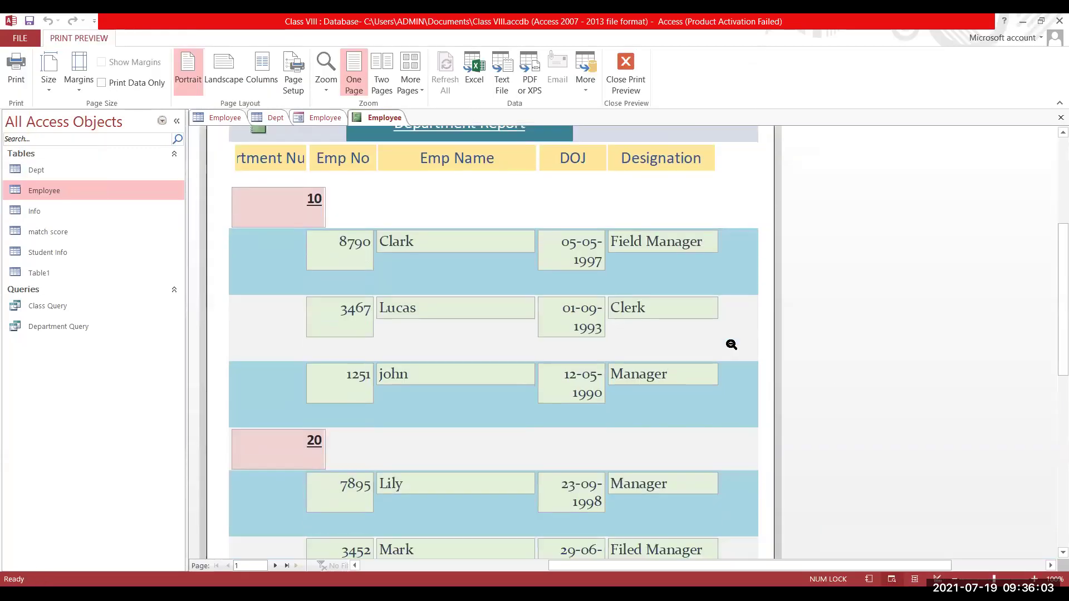
pyautogui.scroll(-12, 731, 344)
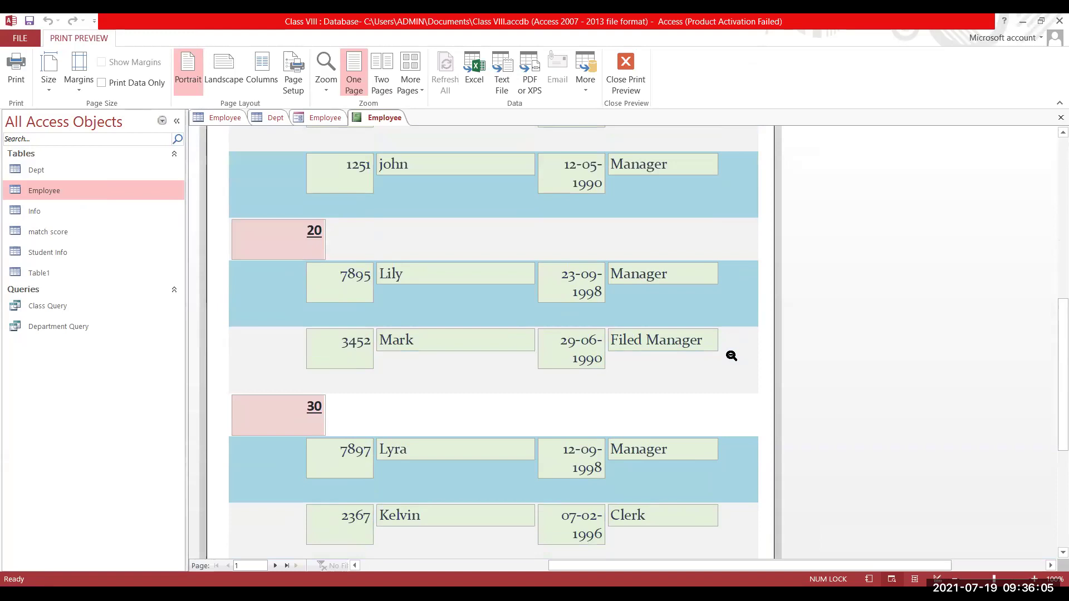
pyautogui.scroll(-6, 731, 358)
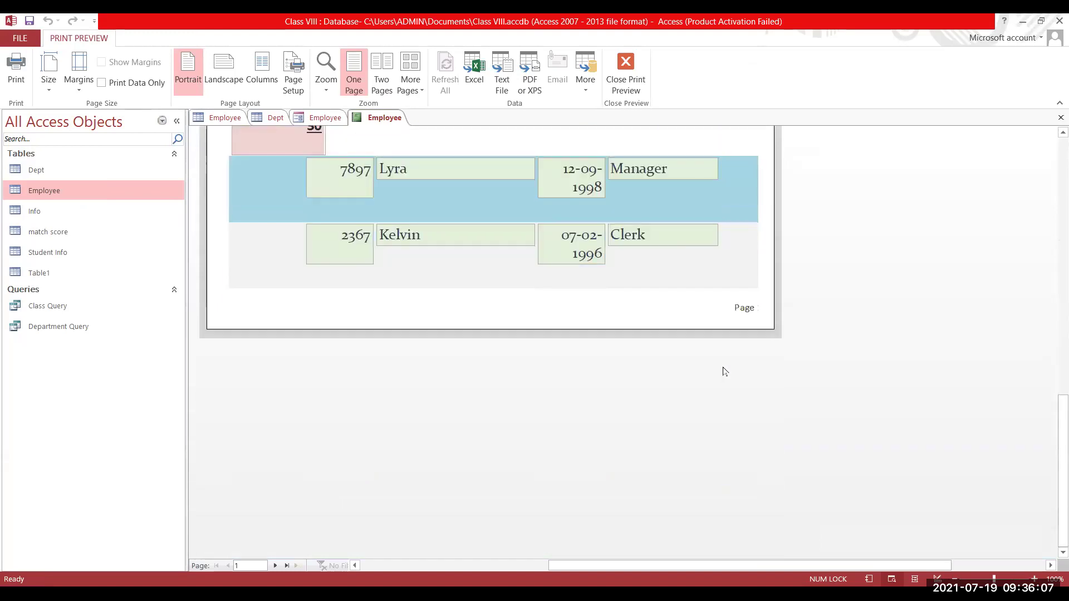
pyautogui.scroll(1, 724, 370)
pyautogui.scroll(20, 726, 369)
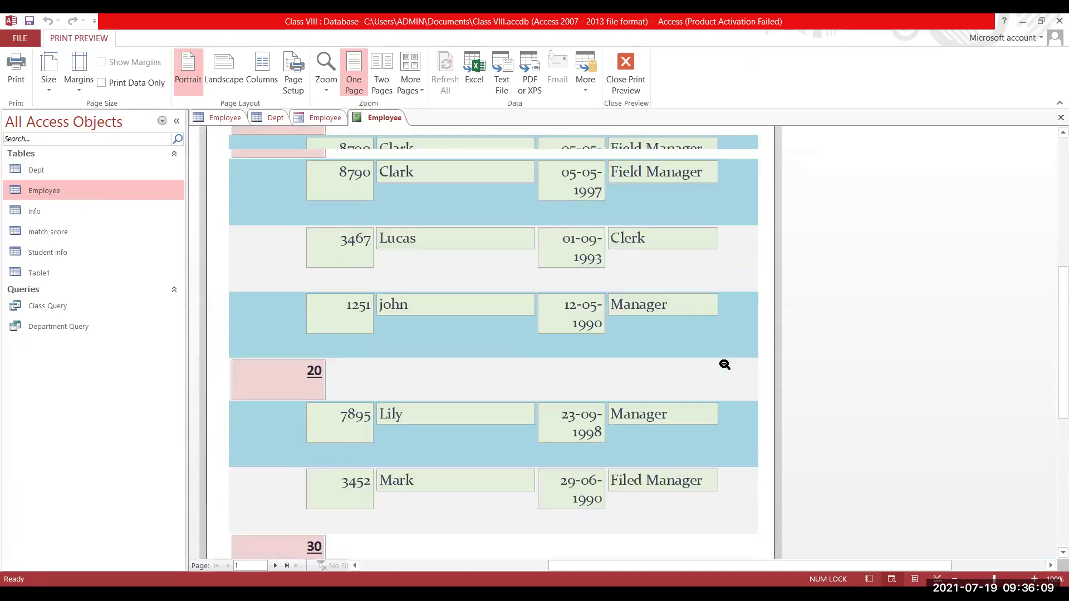
pyautogui.scroll(-8, 724, 363)
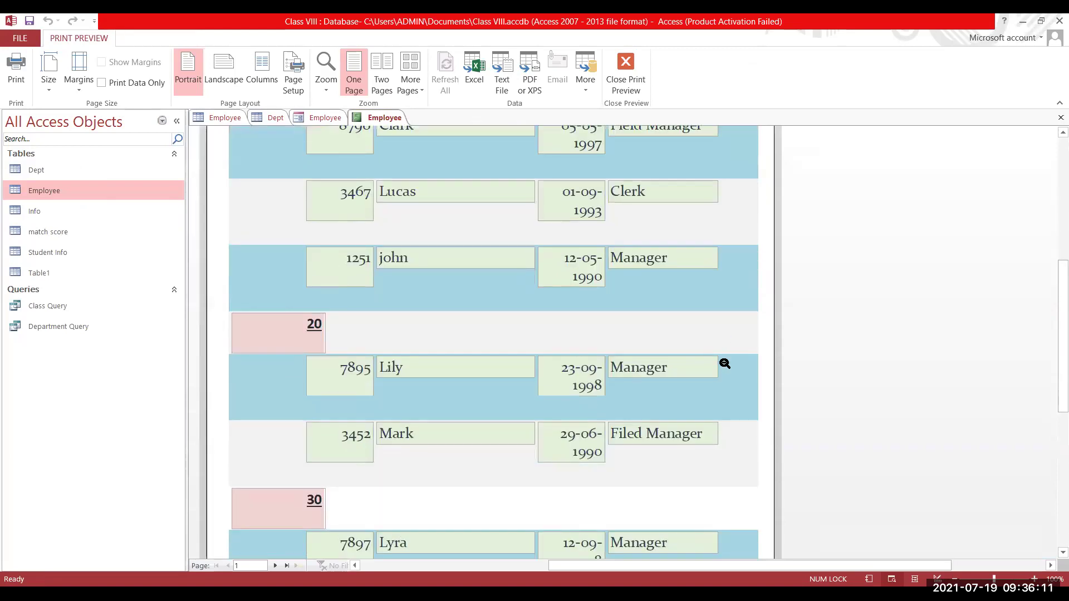
pyautogui.scroll(-10, 723, 364)
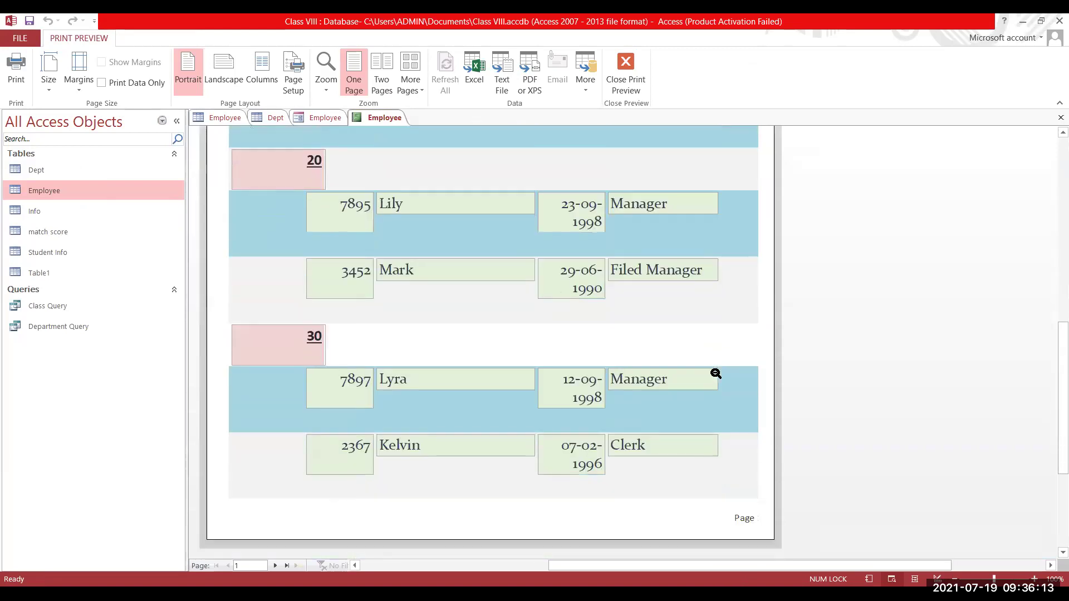
pyautogui.scroll(8, 709, 376)
pyautogui.scroll(10, 704, 370)
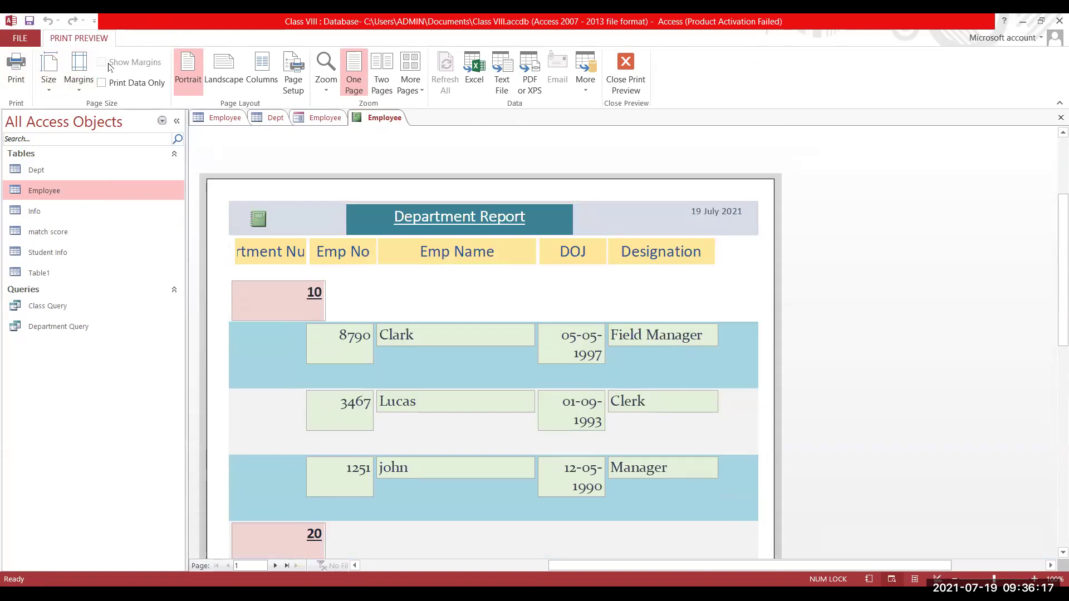
pyautogui.click(636, 74)
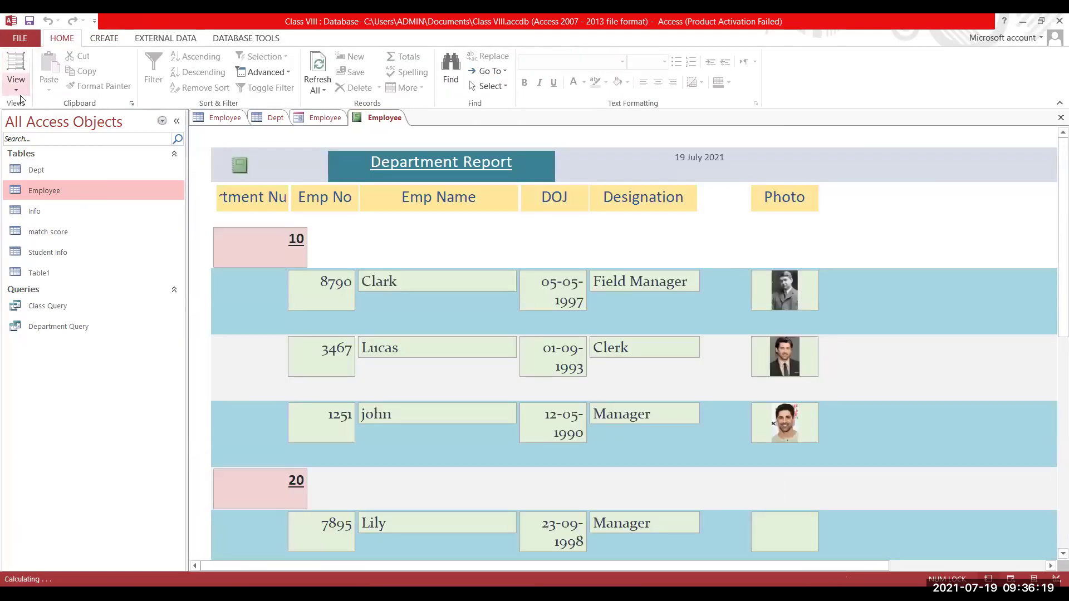
# In Design View, narrow the Emp Name label in the Page Header and its Detail control to about 4.5 cm.
pyautogui.click(16, 83)
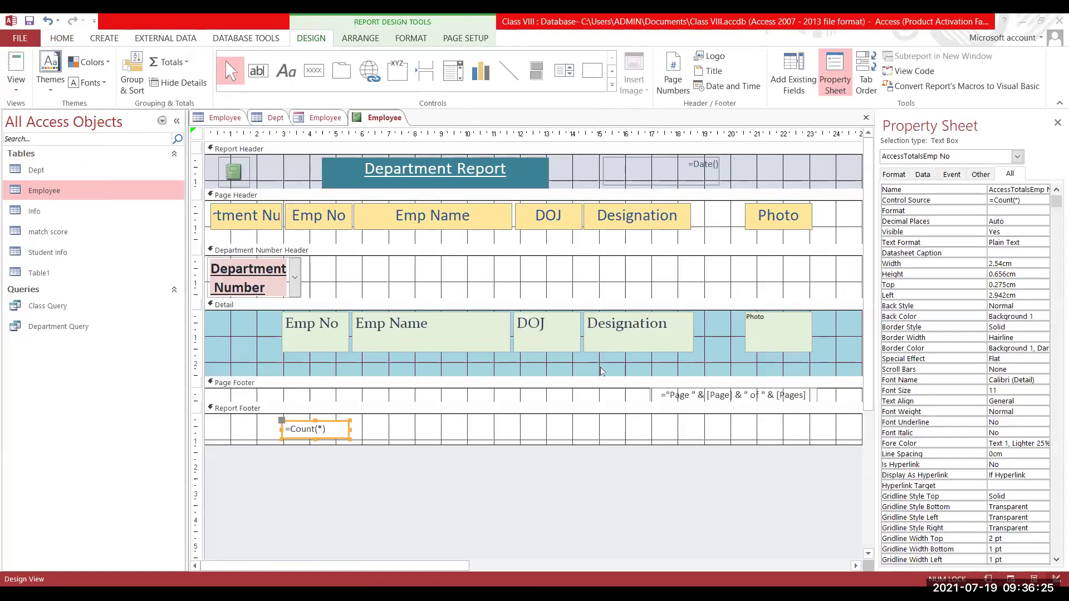
pyautogui.click(462, 250)
pyautogui.click(504, 217)
pyautogui.moveTo(513, 215); pyautogui.dragTo(473, 217)
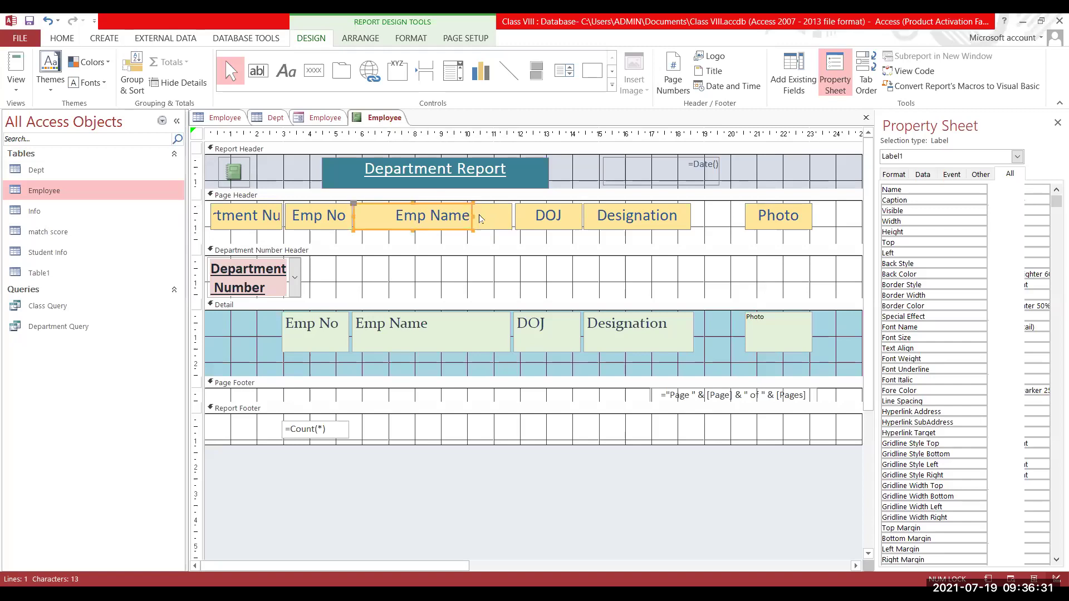
pyautogui.click(496, 335)
pyautogui.moveTo(506, 330); pyautogui.dragTo(468, 330)
# Move the DOJ and Designation labels and their Detail controls left together, directly beside the Emp Name column.
pyautogui.click(551, 218)
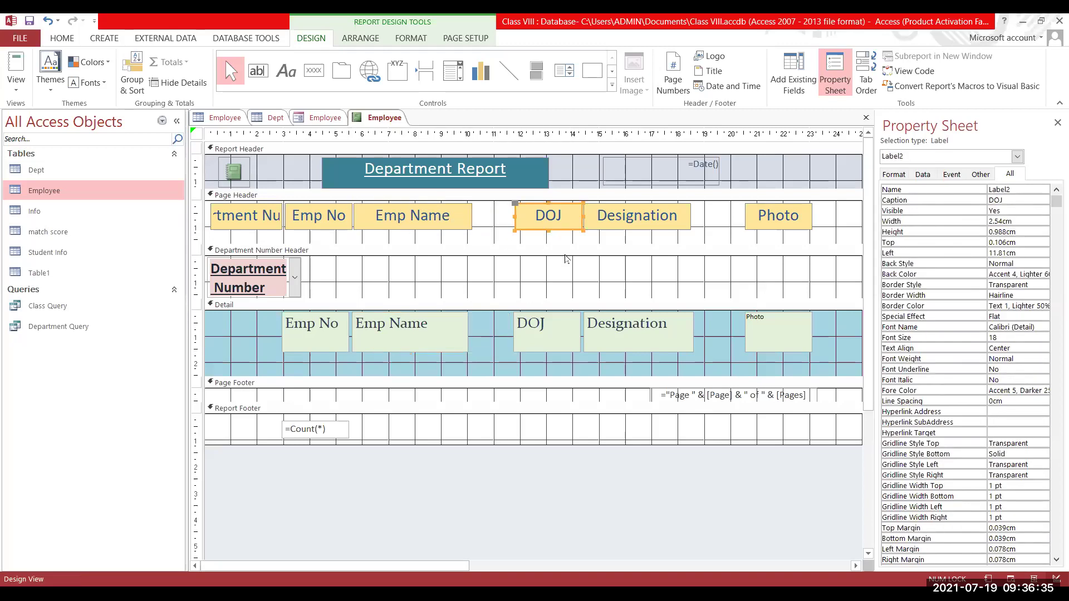
pyautogui.keyDown('shift'); pyautogui.click(552, 341); pyautogui.keyUp('shift')
pyautogui.keyDown('shift'); pyautogui.click(622, 222); pyautogui.keyUp('shift')
pyautogui.keyDown('shift'); pyautogui.click(615, 347); pyautogui.keyUp('shift')
pyautogui.moveTo(604, 348); pyautogui.dragTo(561, 346)
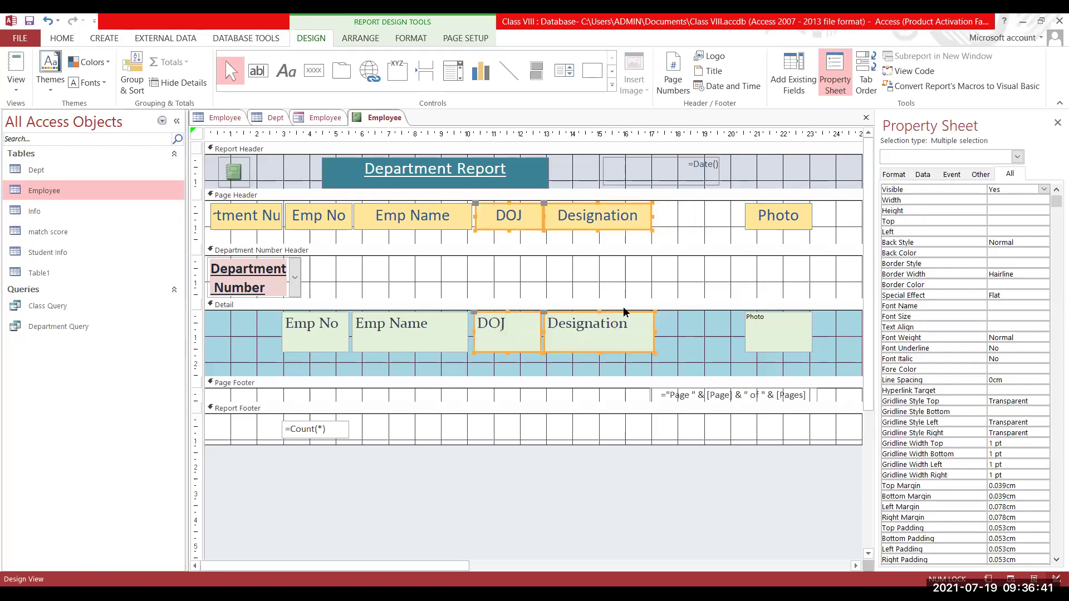
# Move the Photo label and its Detail control together beside the Designation column, about 17.2 cm from the left edge.
pyautogui.click(776, 219)
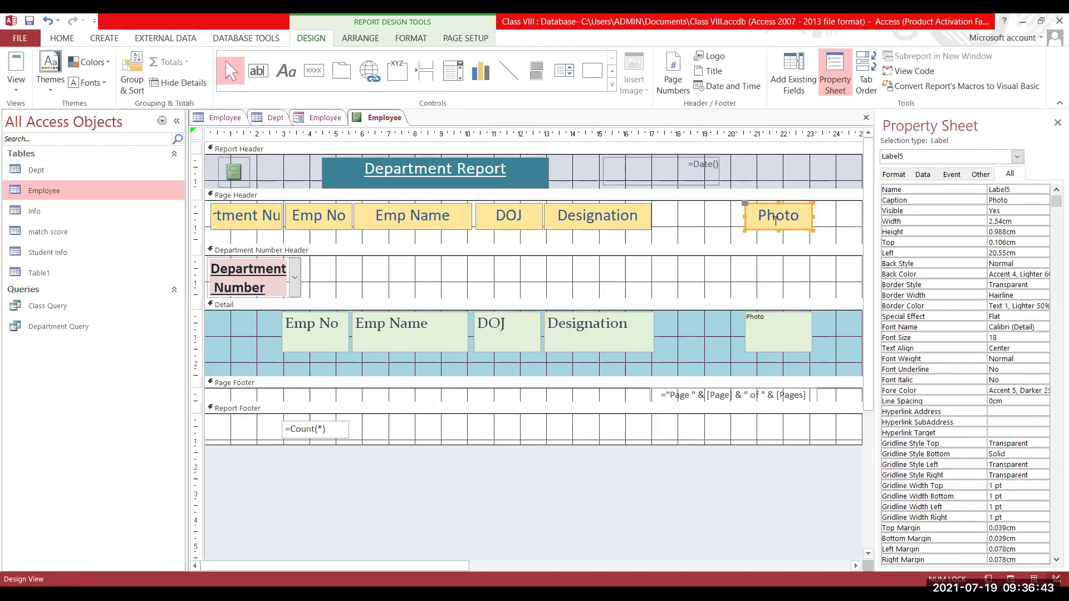
pyautogui.keyDown('shift'); pyautogui.click(768, 348); pyautogui.keyUp('shift')
pyautogui.moveTo(768, 349); pyautogui.dragTo(681, 343)
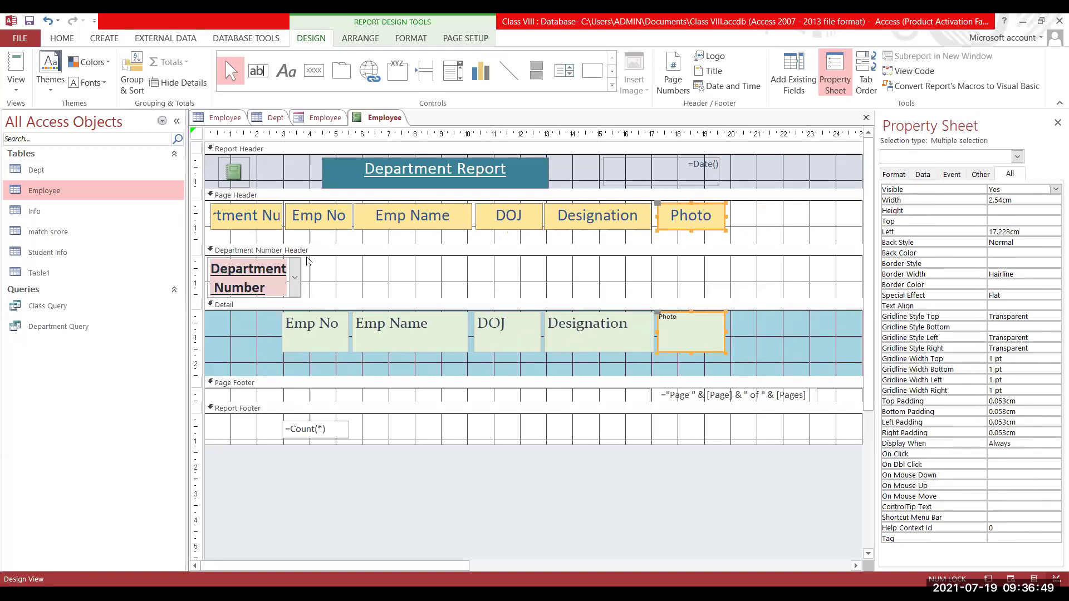
# Check in Print Preview whether all columns, including Photo, fit on the report page.
pyautogui.click(16, 88)
pyautogui.click(49, 143)
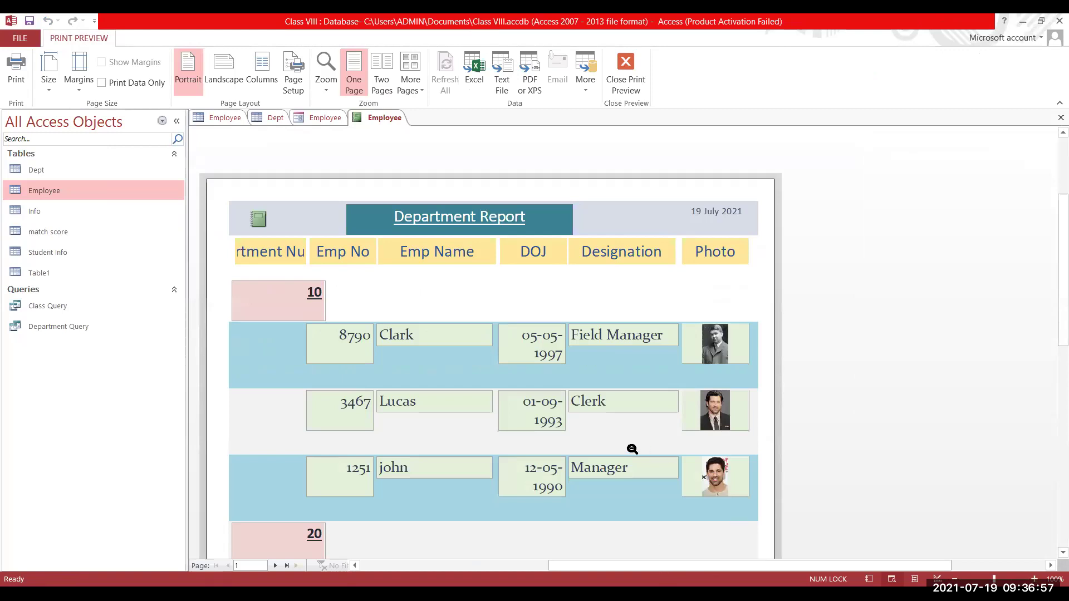
pyautogui.scroll(-1, 587, 405)
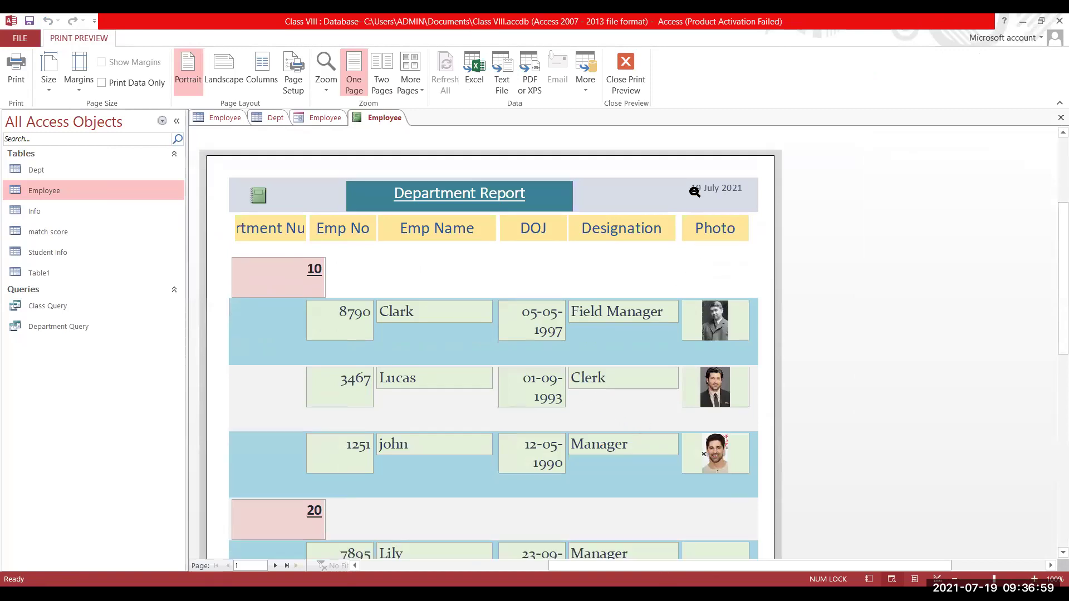
pyautogui.scroll(-1, 359, 242)
pyautogui.scroll(-6, 435, 374)
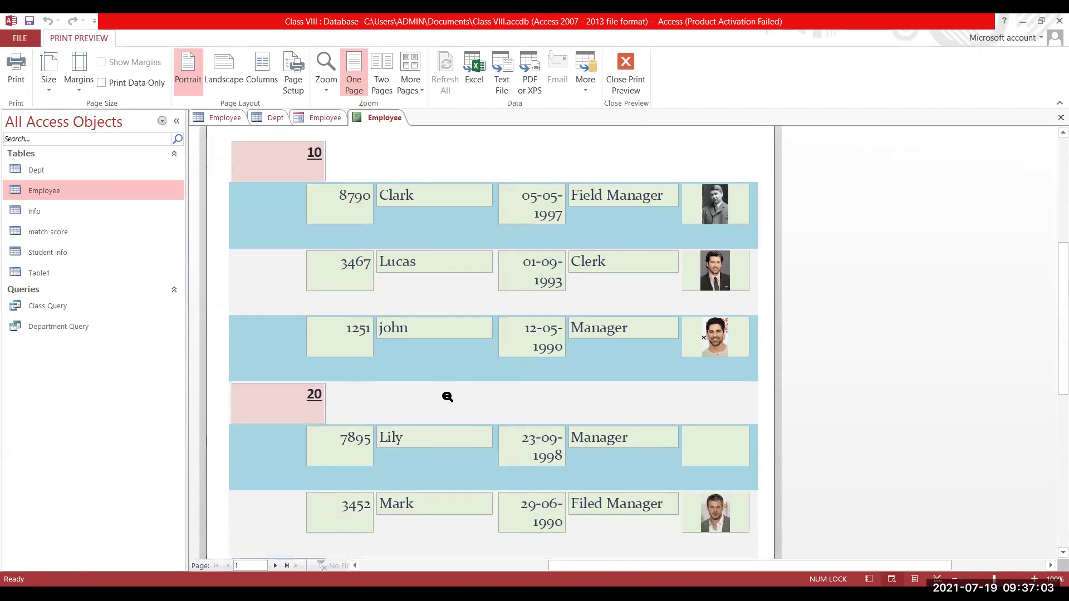
pyautogui.scroll(-5, 449, 398)
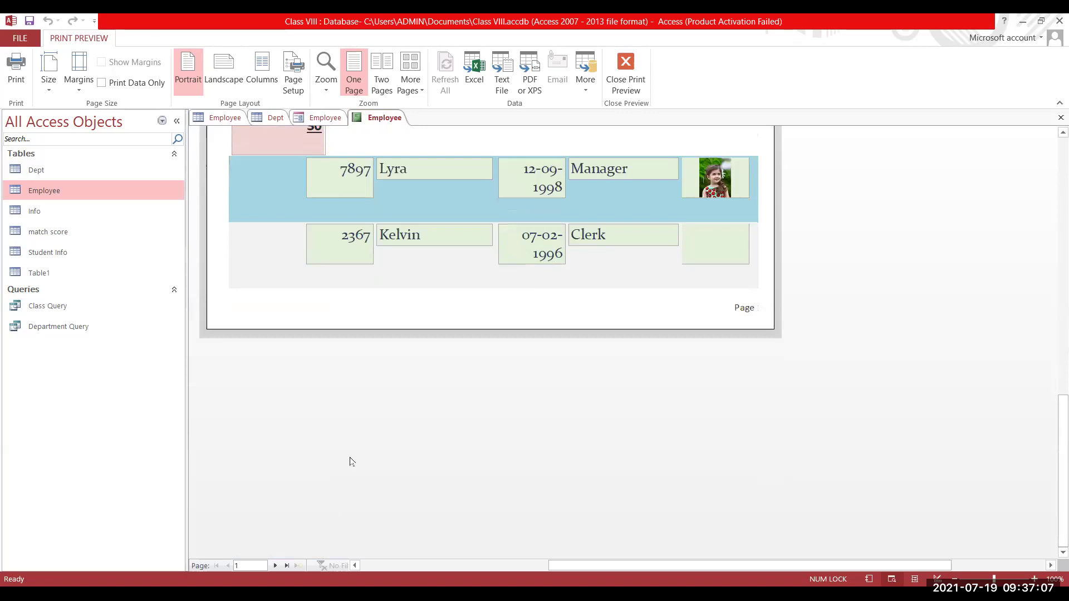
# Page through the report's print preview to check for blank pages and a cut-off page number, and return to Design View.
pyautogui.scroll(2, 350, 461)
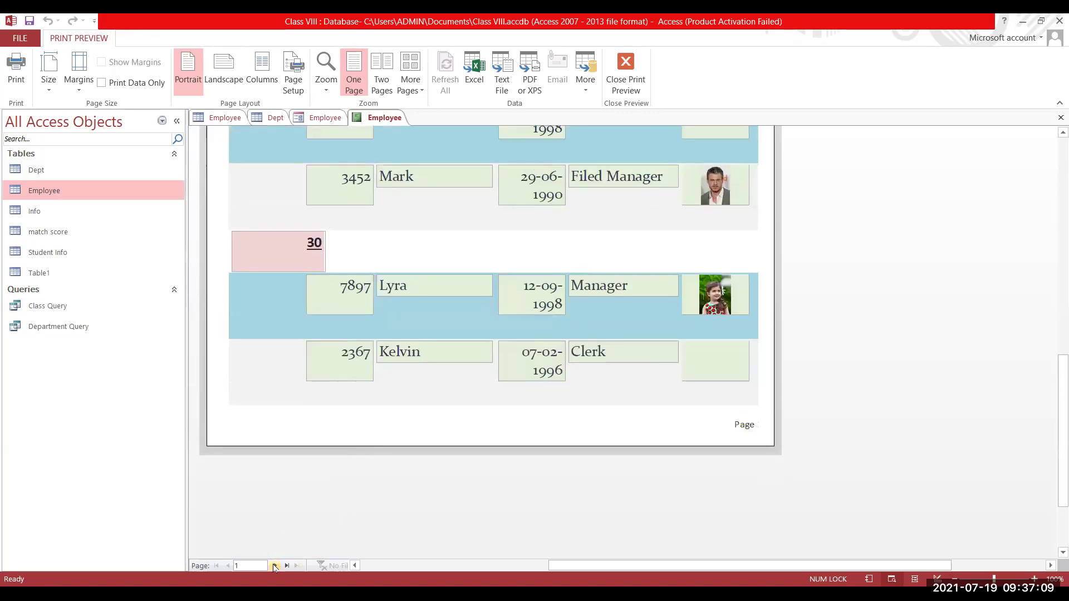
pyautogui.click(275, 565)
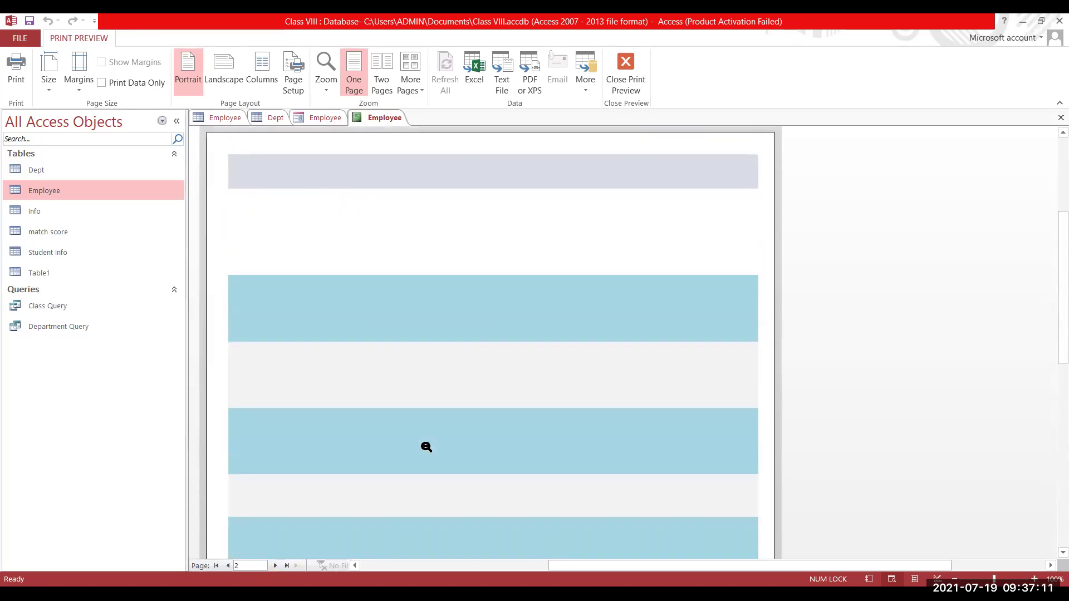
pyautogui.scroll(4, 426, 447)
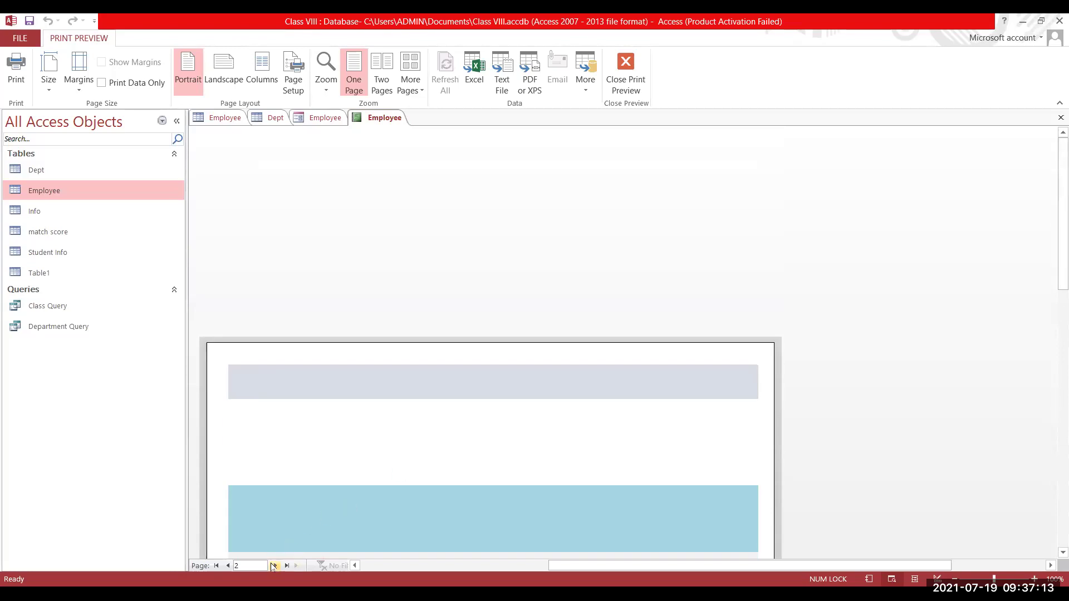
pyautogui.click(274, 566)
pyautogui.scroll(-7, 406, 506)
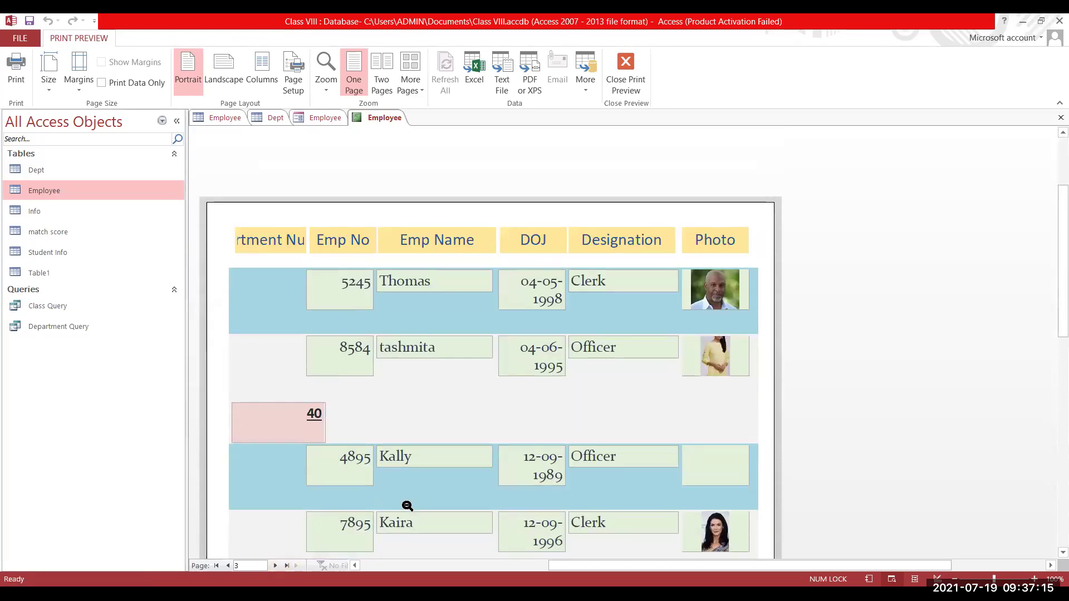
pyautogui.scroll(-4, 407, 506)
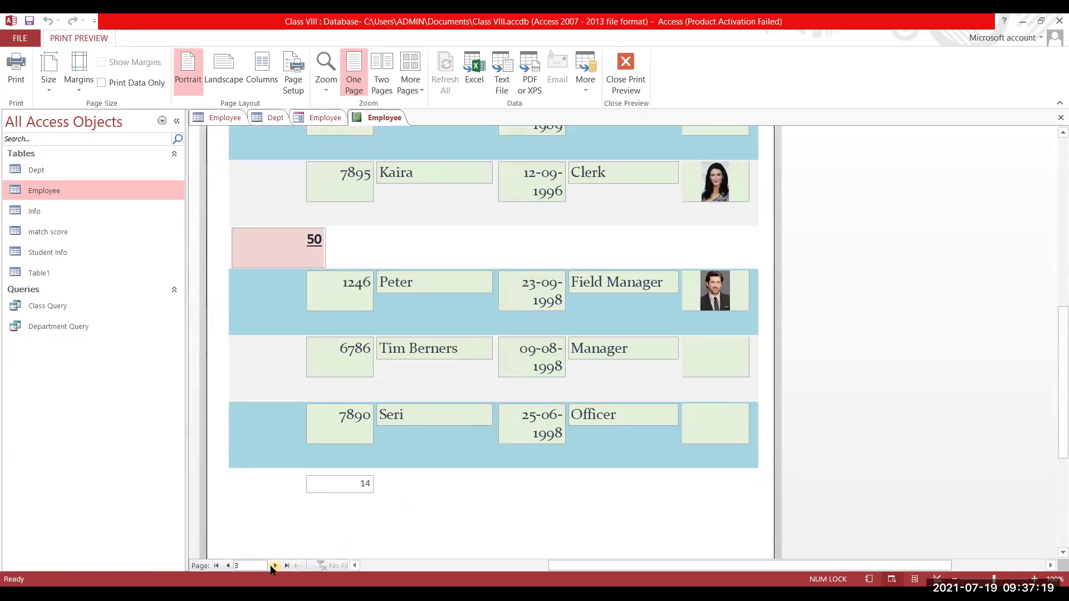
pyautogui.scroll(-5, 407, 529)
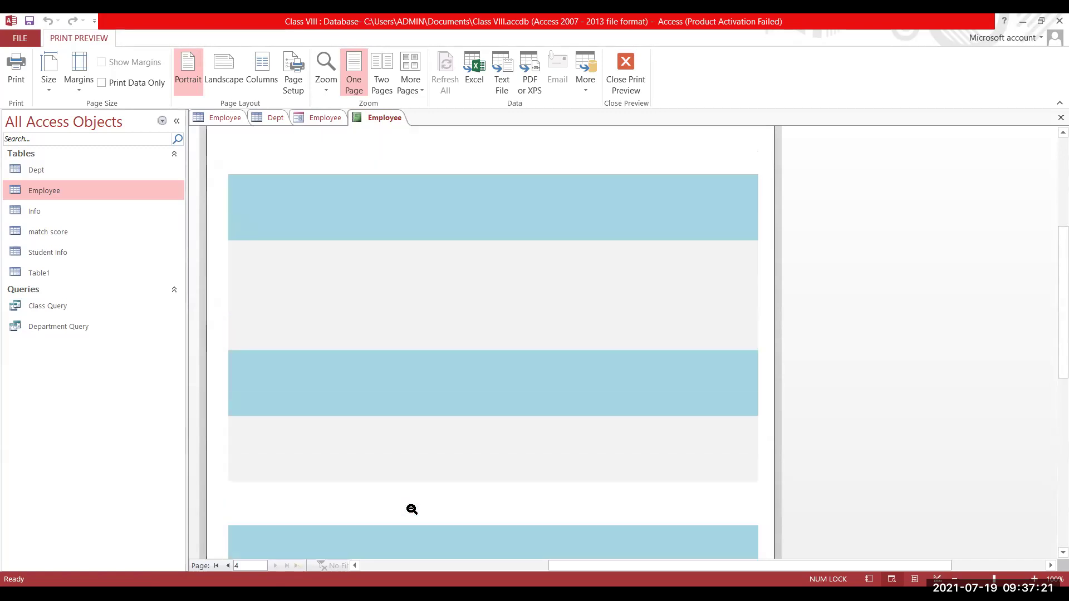
pyautogui.scroll(-5, 409, 510)
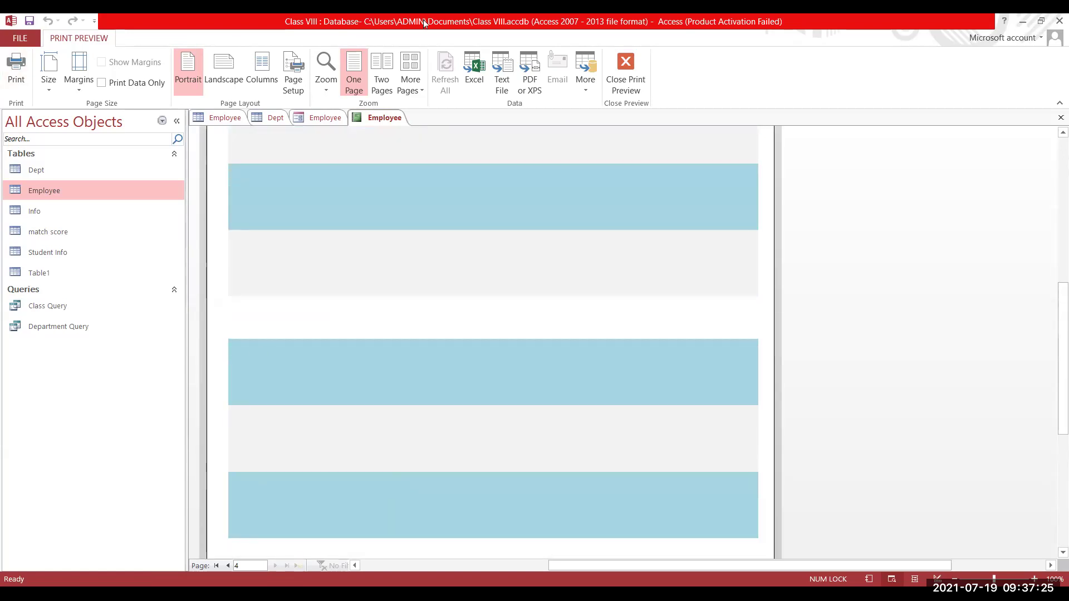
pyautogui.click(622, 78)
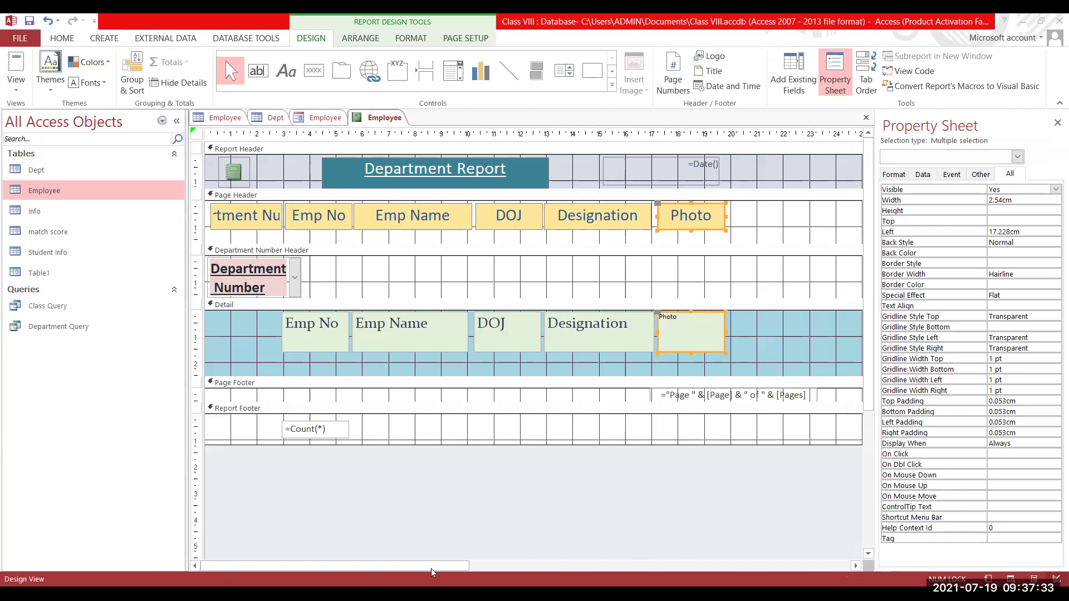
# Narrow the report's overall width to the outer edge of the page number text box, about 23.3 cm.
pyautogui.moveTo(432, 572); pyautogui.dragTo(746, 576)
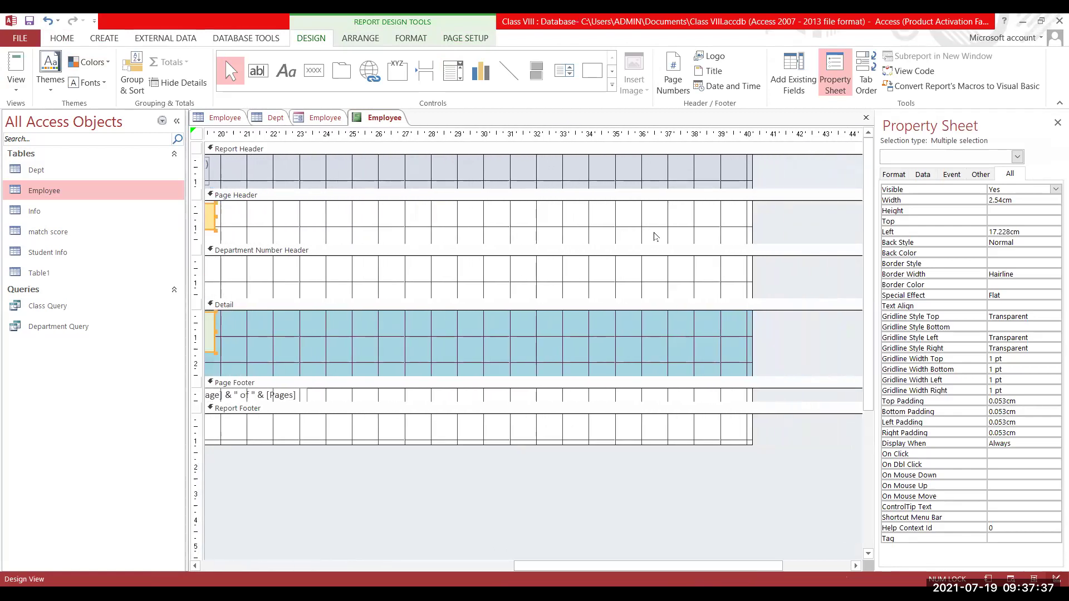
pyautogui.moveTo(751, 279); pyautogui.dragTo(262, 276)
pyautogui.moveTo(583, 565); pyautogui.dragTo(289, 556)
# Move the page number text box in the Page Footer to about 9.5 cm from the left edge and narrow the report to about 20 cm.
pyautogui.click(651, 395)
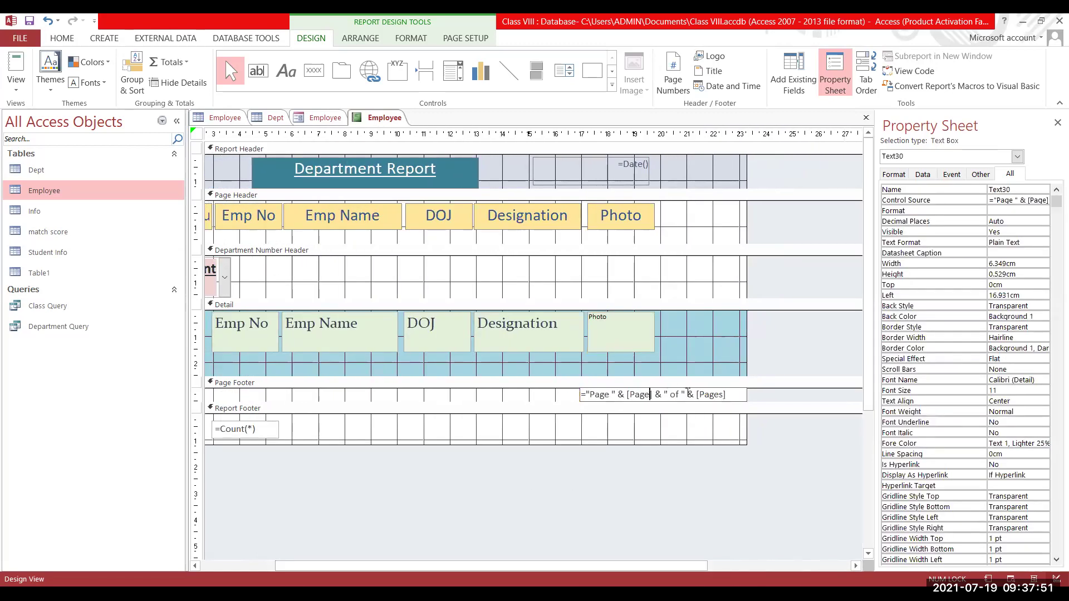
pyautogui.click(663, 398)
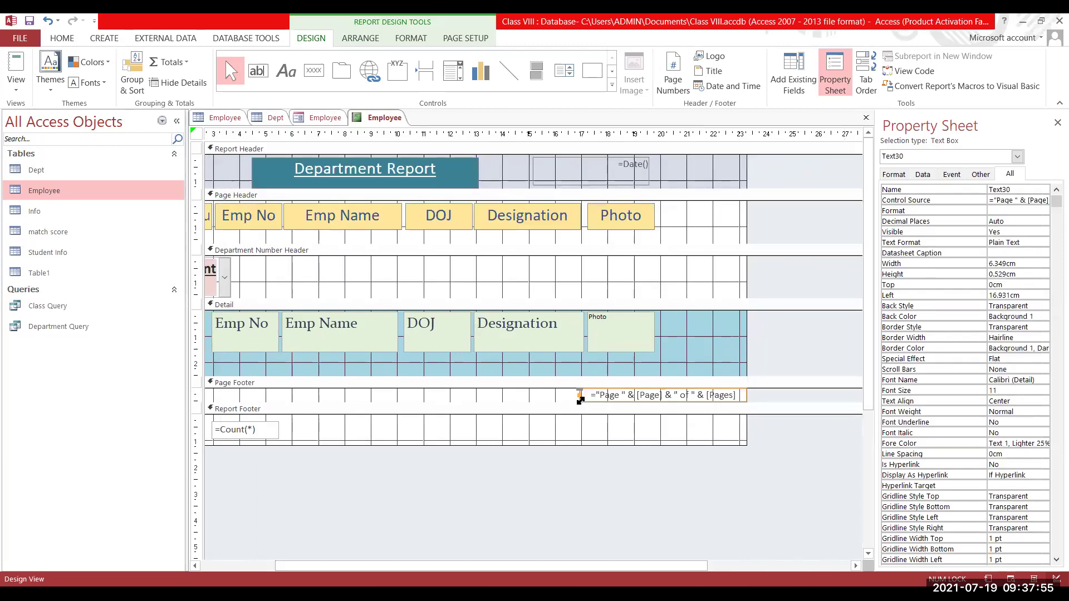
pyautogui.moveTo(567, 409); pyautogui.dragTo(409, 409)
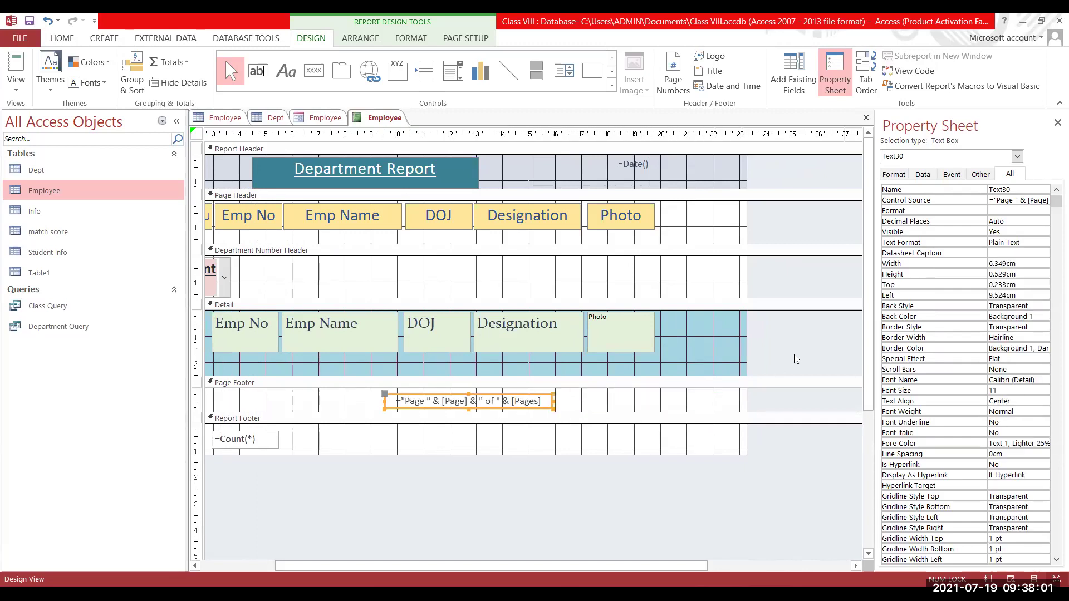
pyautogui.click(736, 275)
pyautogui.moveTo(736, 274); pyautogui.dragTo(665, 275)
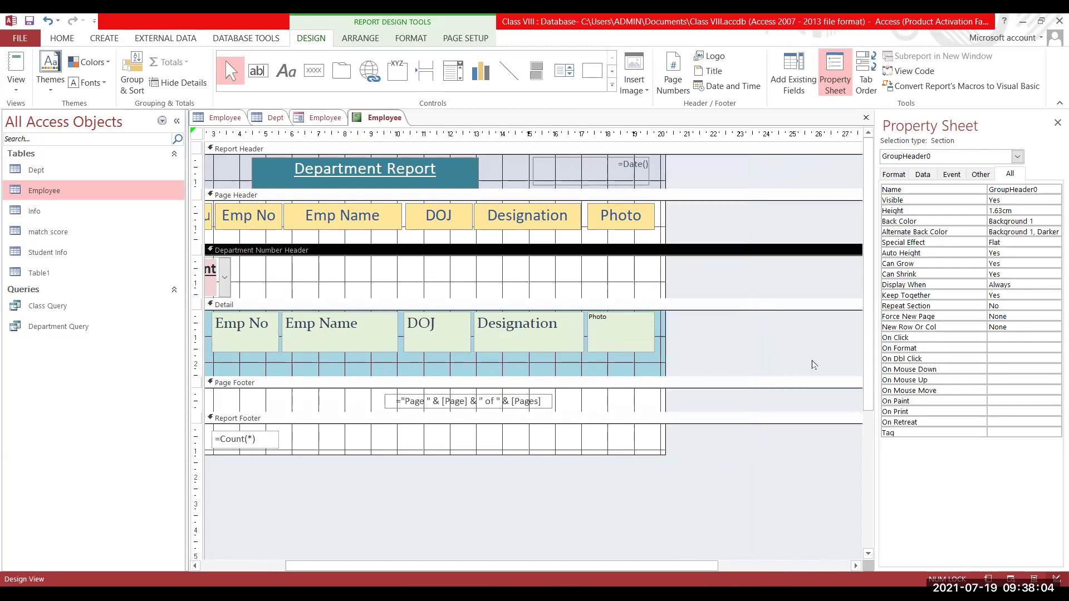
# Check every page of the report in Print Preview for its columns, page number and record count, and return to Design View.
pyautogui.click(16, 84)
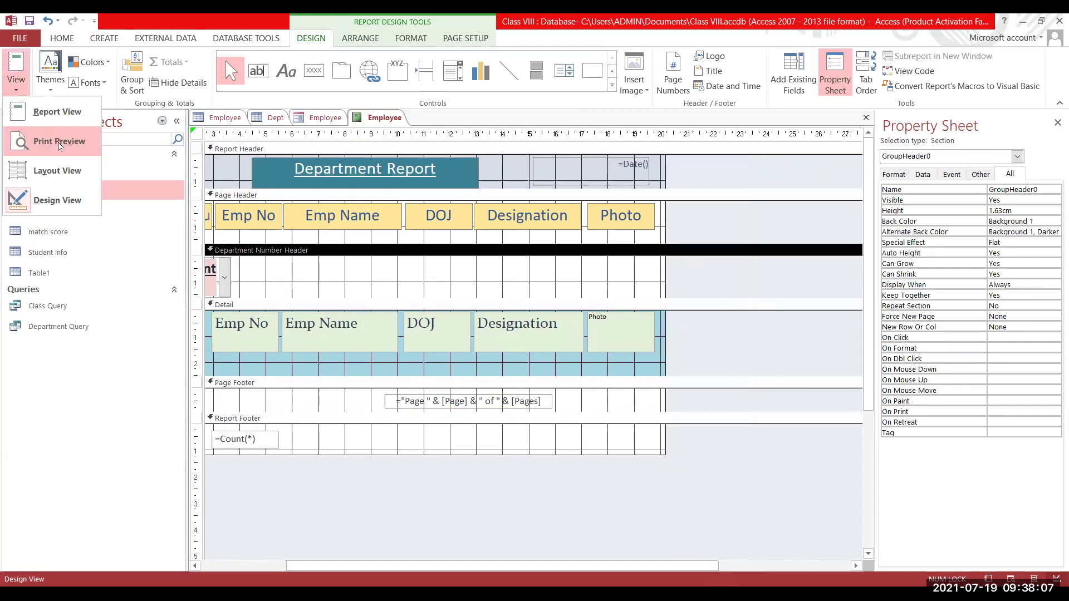
pyautogui.click(59, 142)
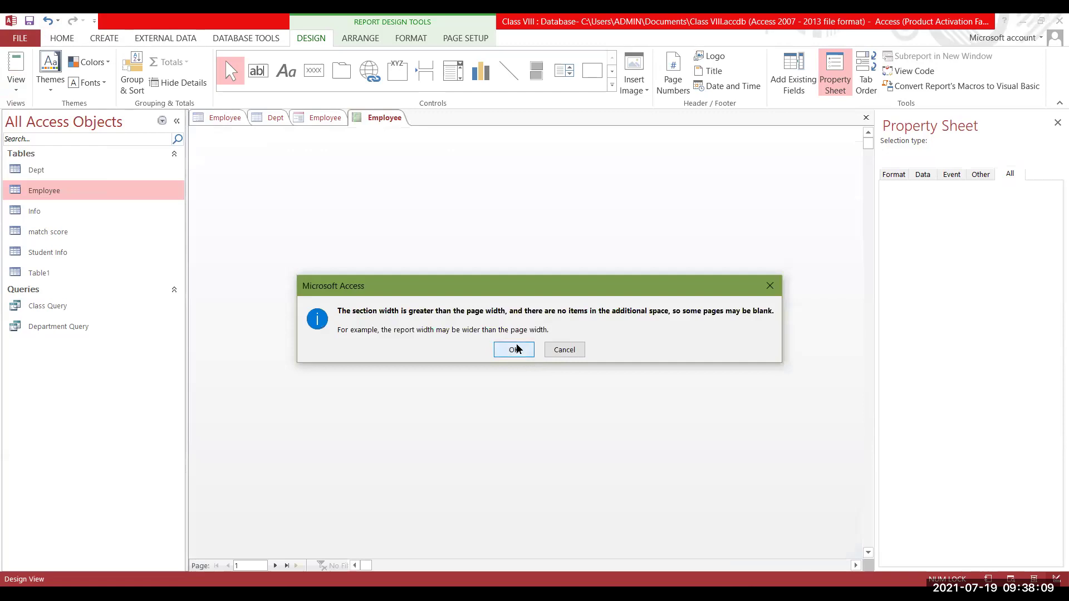
pyautogui.click(517, 349)
pyautogui.scroll(-3, 704, 356)
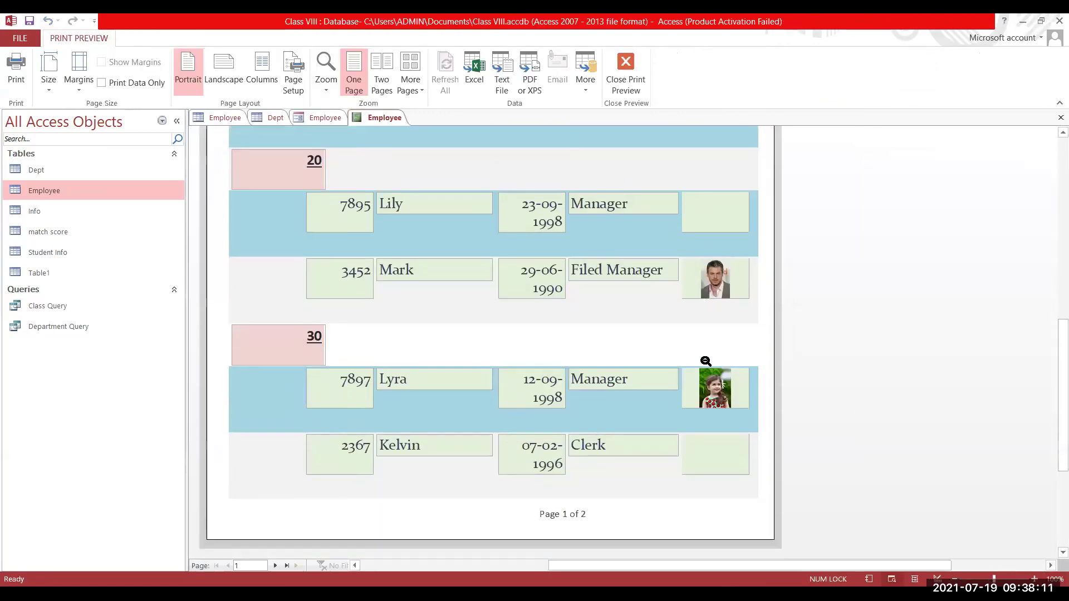
pyautogui.scroll(-3, 705, 361)
pyautogui.scroll(2, 372, 510)
pyautogui.click(275, 565)
pyautogui.scroll(-3, 556, 472)
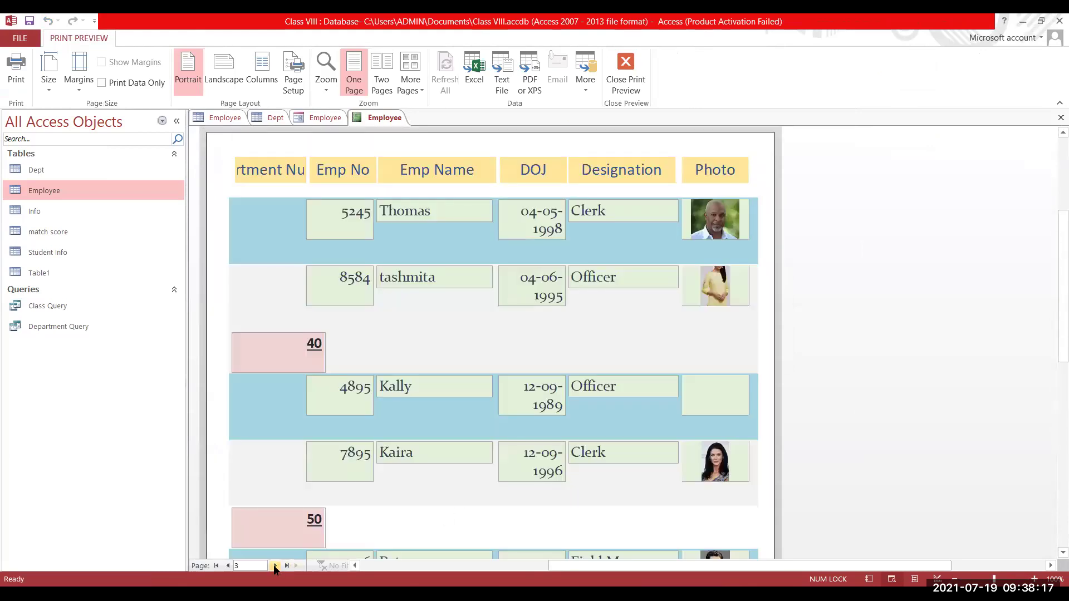
pyautogui.scroll(-4, 499, 420)
pyautogui.scroll(-2, 499, 423)
pyautogui.scroll(3, 494, 432)
pyautogui.scroll(2, 494, 433)
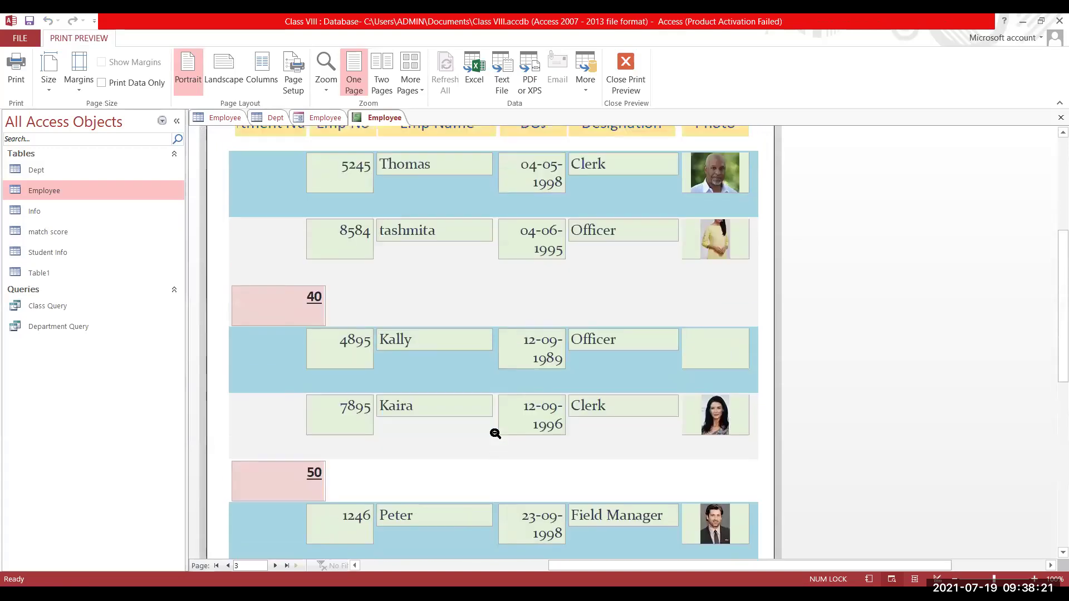
pyautogui.scroll(-2, 495, 433)
pyautogui.scroll(-3, 495, 433)
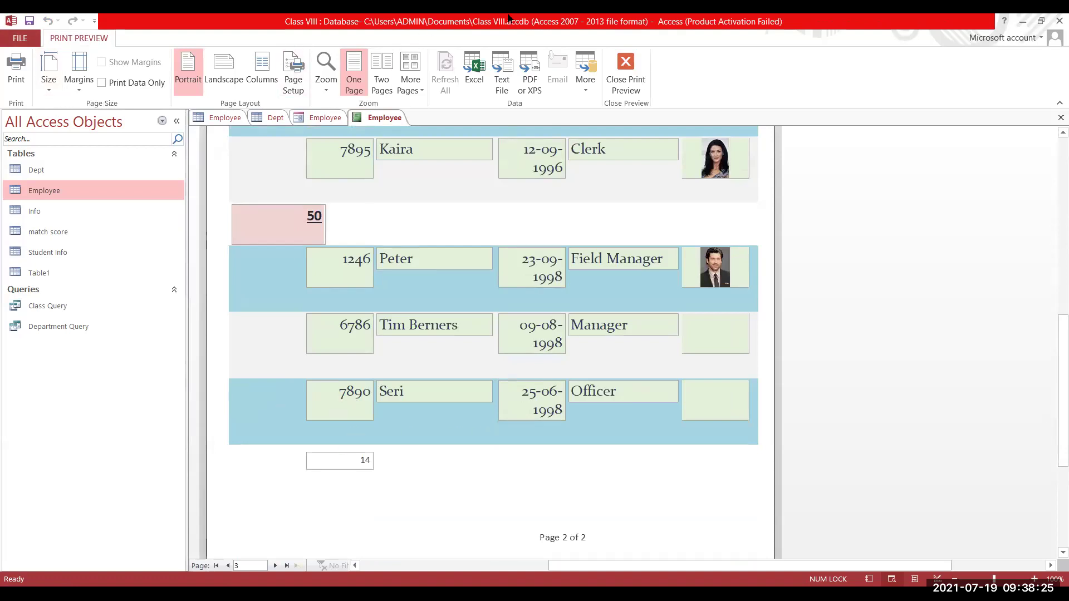
pyautogui.scroll(5, 720, 353)
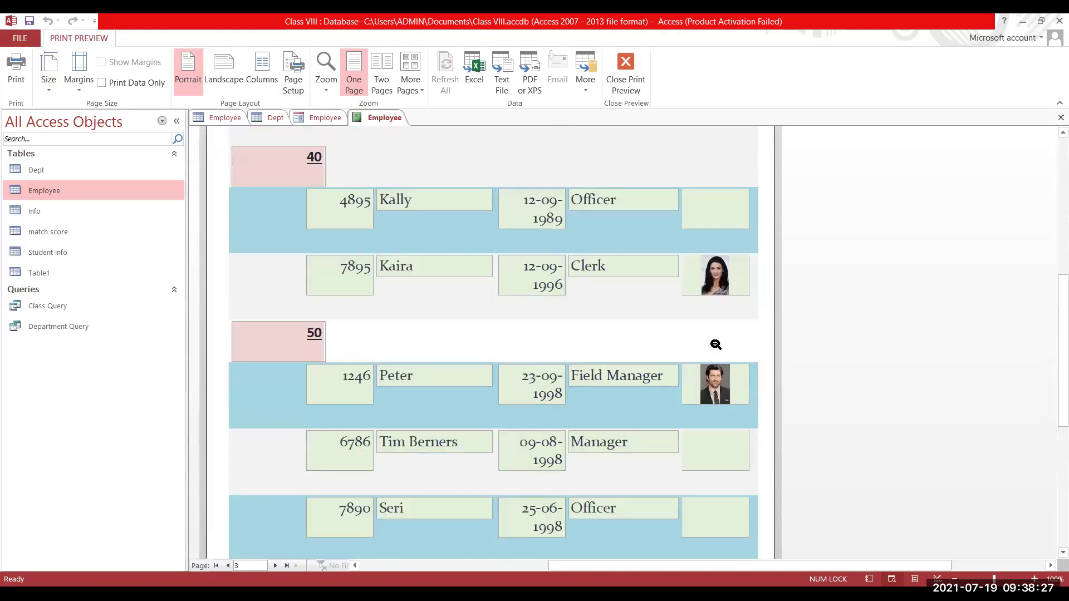
pyautogui.scroll(3, 695, 318)
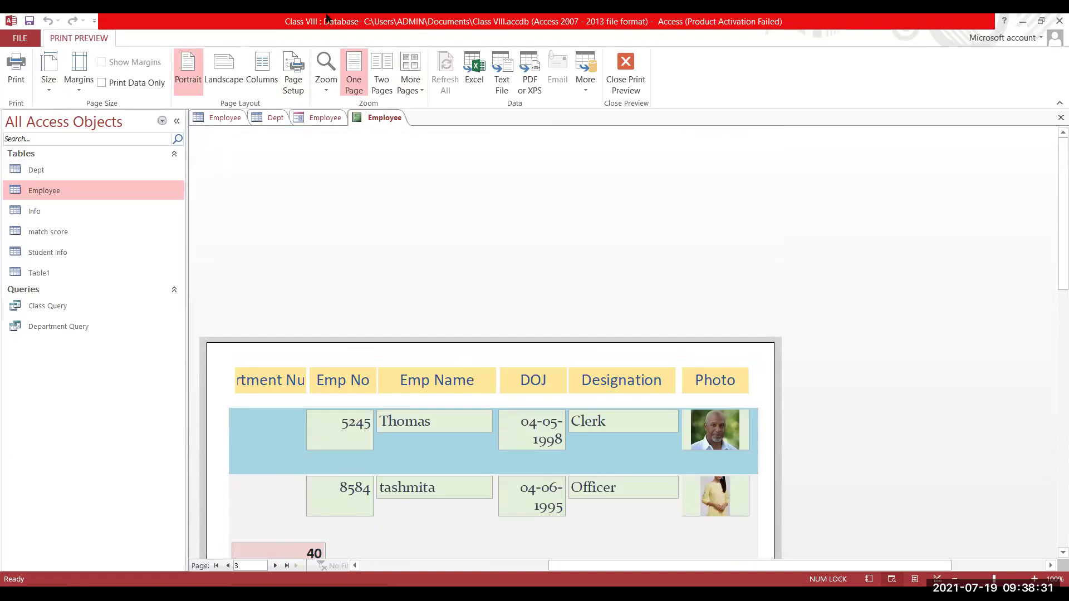
pyautogui.click(619, 84)
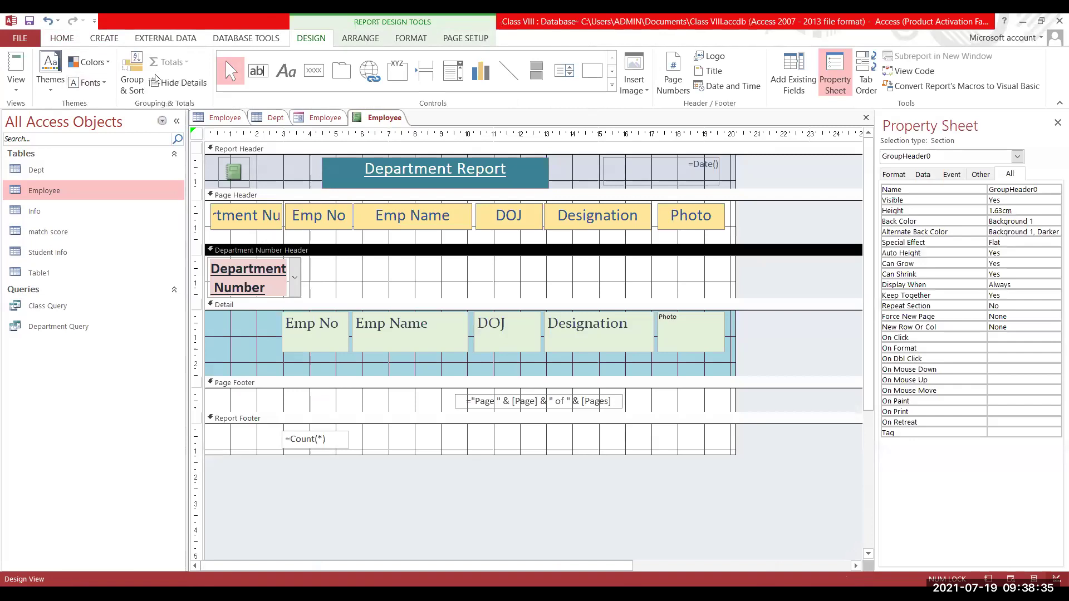
# Give all six column labels in the Page Header a 2 pt outline in the Text 2, Darker 50% colour.
pyautogui.click(366, 40)
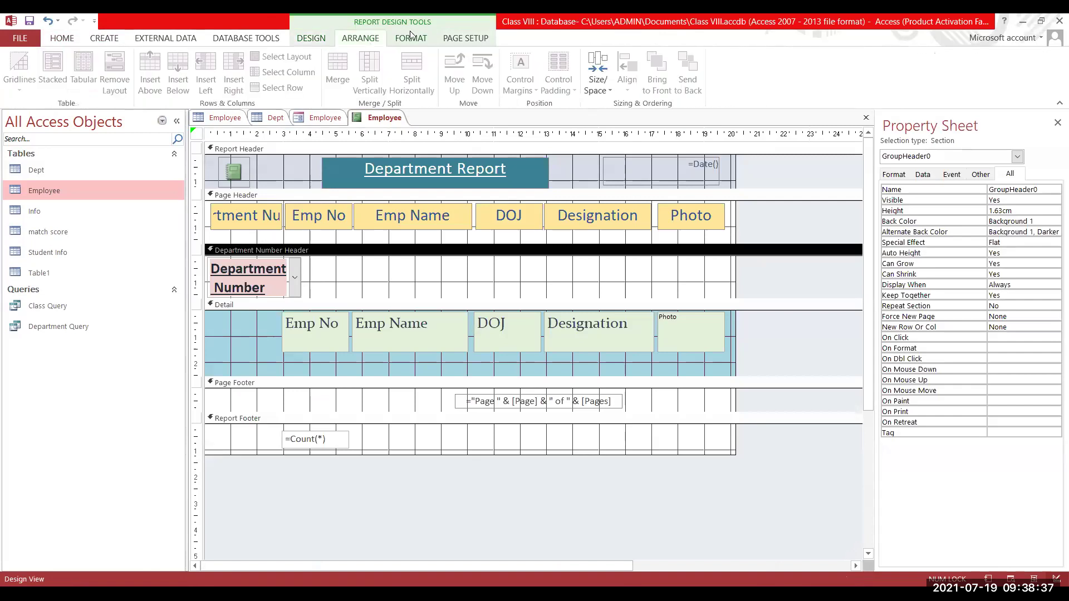
pyautogui.click(413, 37)
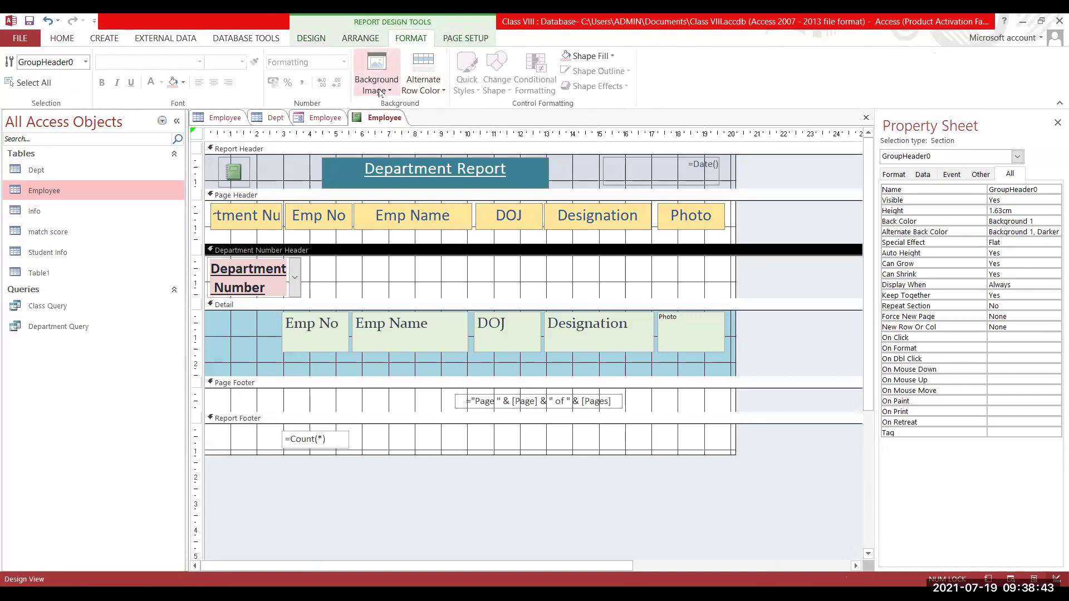
pyautogui.click(398, 280)
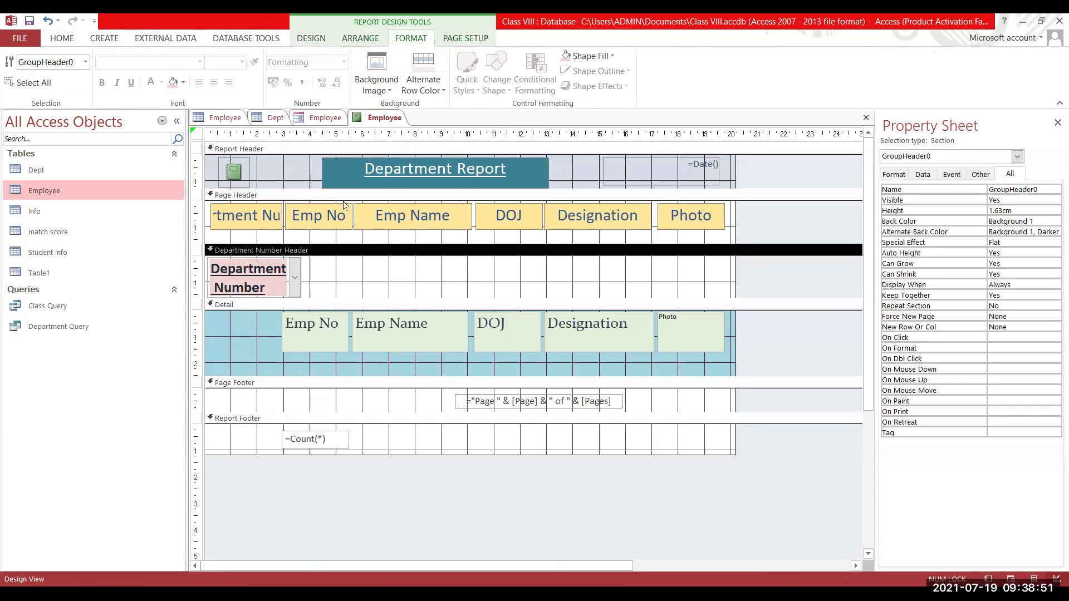
pyautogui.click(313, 220)
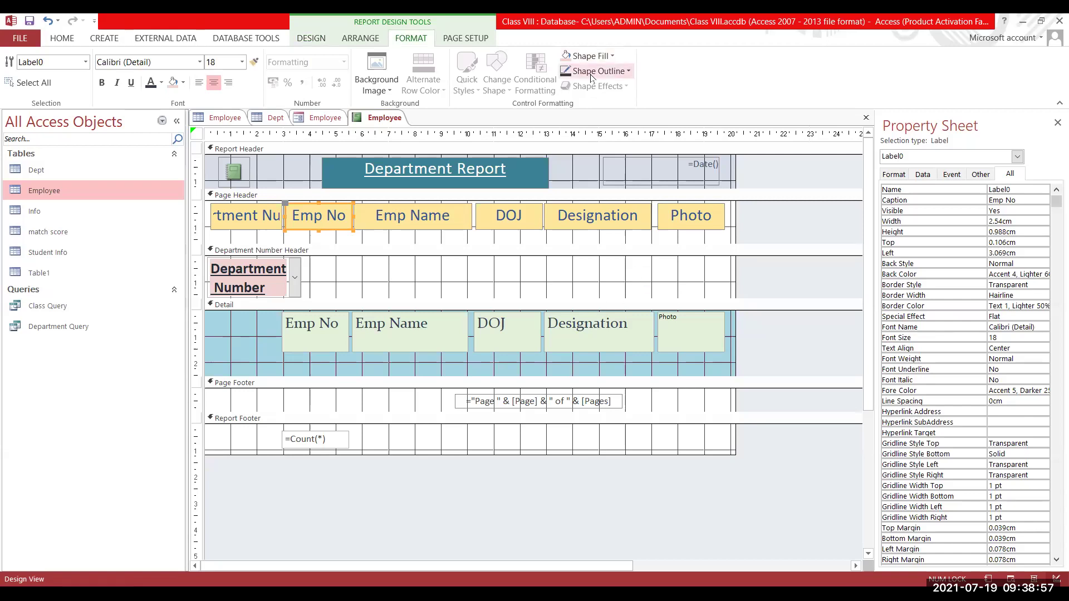
pyautogui.keyDown('shift'); pyautogui.click(239, 226); pyautogui.keyUp('shift')
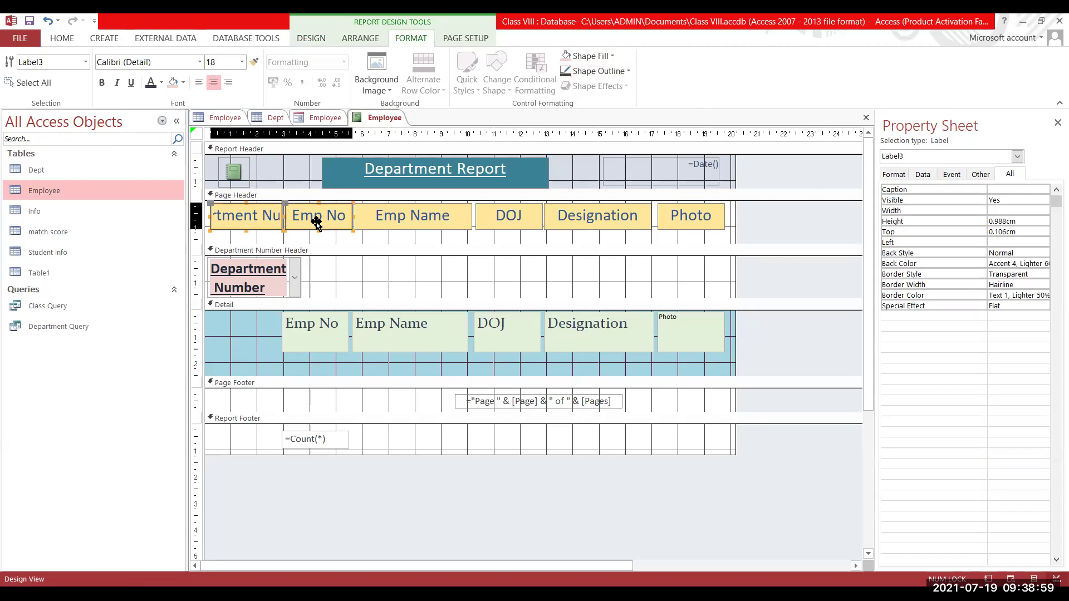
pyautogui.keyDown('shift'); pyautogui.click(382, 226); pyautogui.keyUp('shift')
pyautogui.keyDown('shift'); pyautogui.click(508, 227); pyautogui.keyUp('shift')
pyautogui.keyDown('shift'); pyautogui.click(562, 228); pyautogui.keyUp('shift')
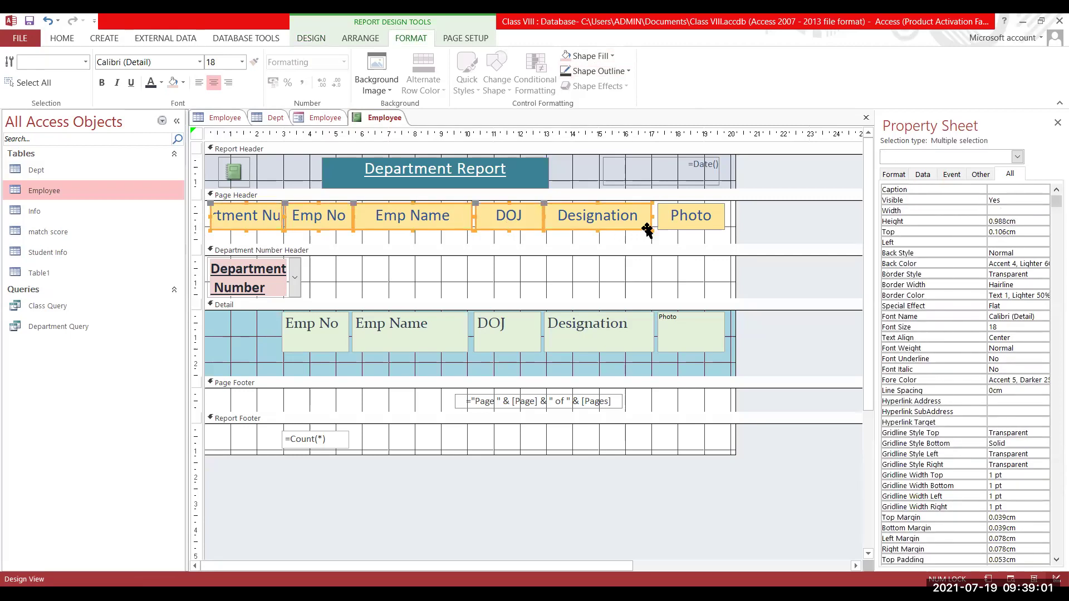
pyautogui.keyDown('shift'); pyautogui.click(678, 225); pyautogui.keyUp('shift')
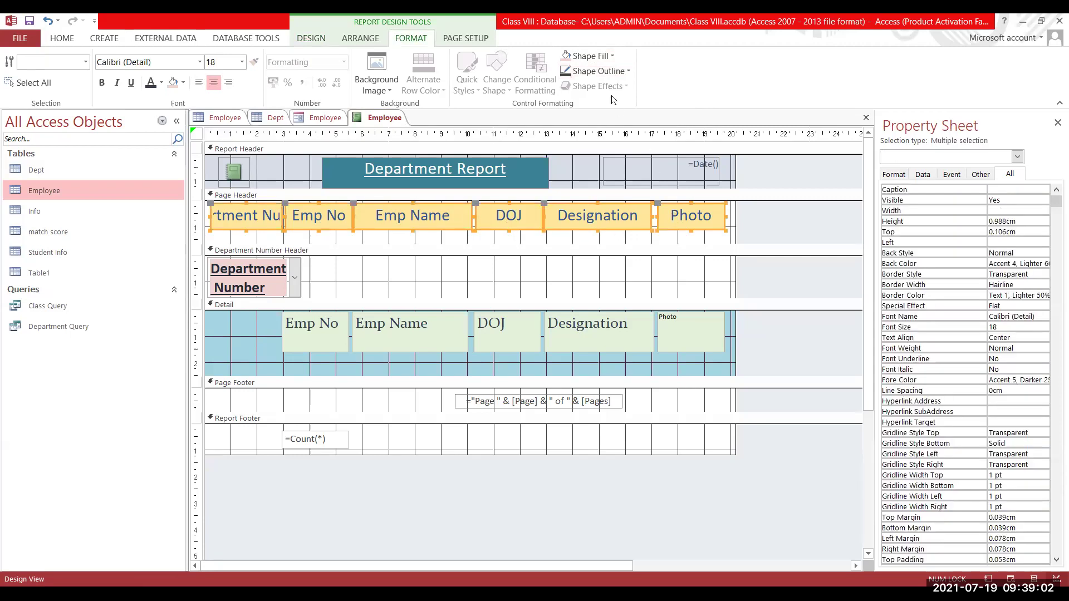
pyautogui.click(628, 72)
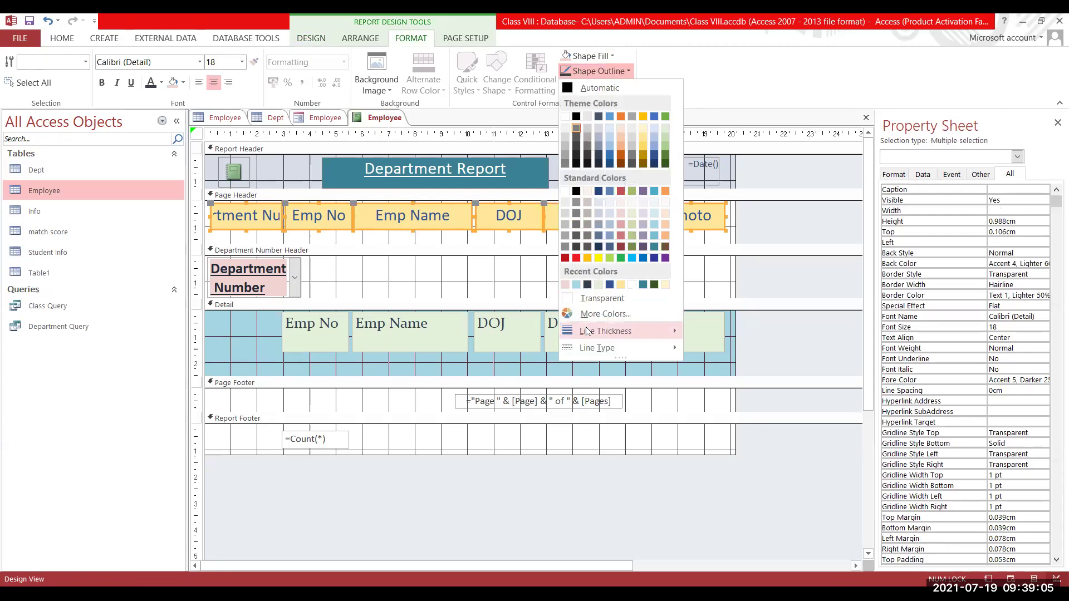
pyautogui.moveTo(587, 332)
pyautogui.click(707, 344)
pyautogui.click(627, 71)
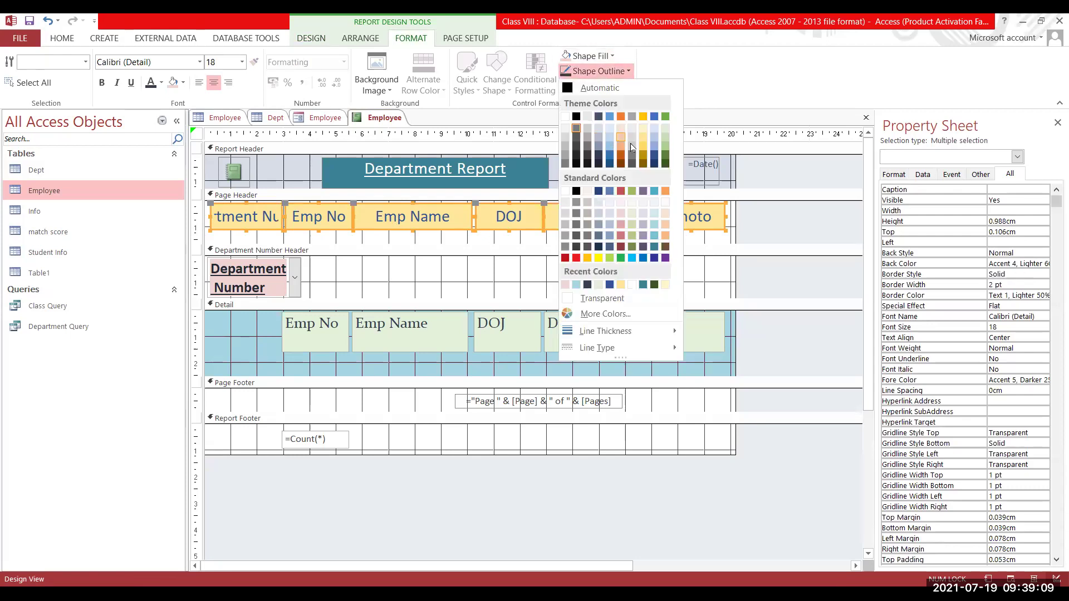
pyautogui.click(599, 164)
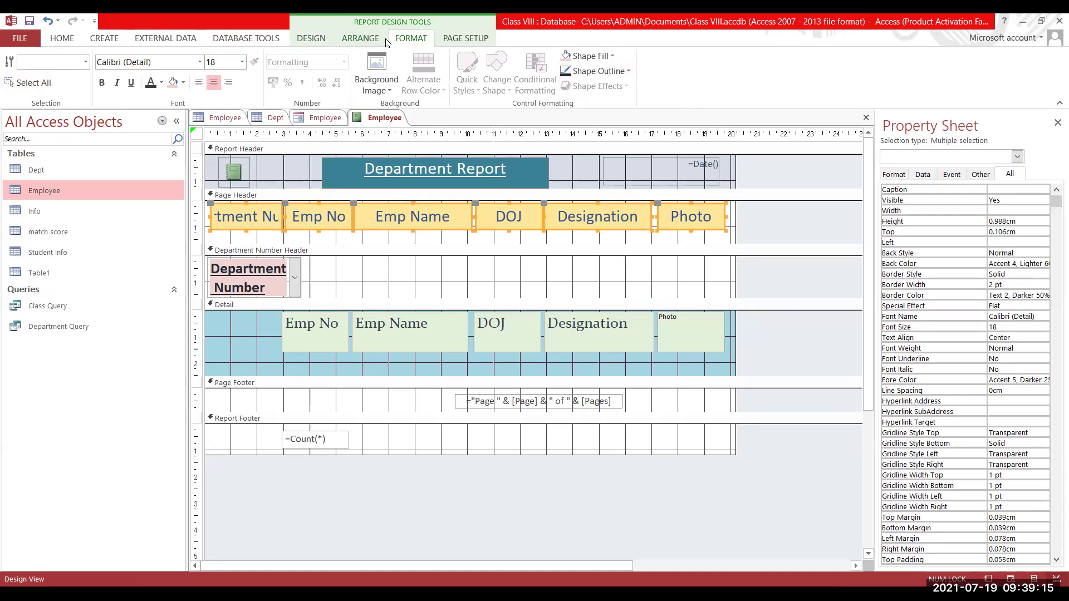
# Show the report in Report View to check the outlined column labels.
pyautogui.click(311, 38)
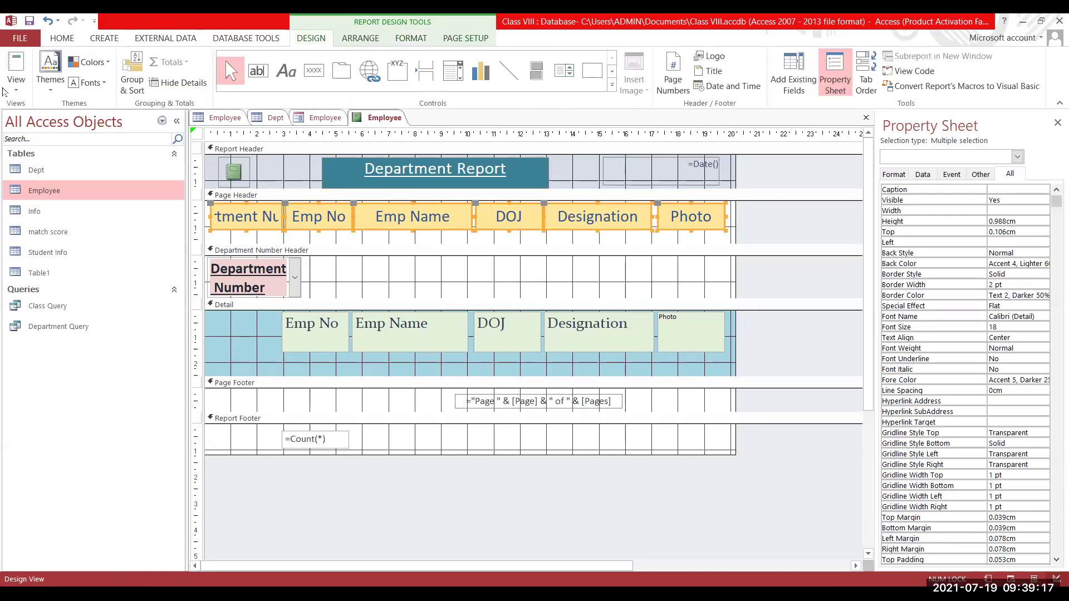
pyautogui.click(16, 66)
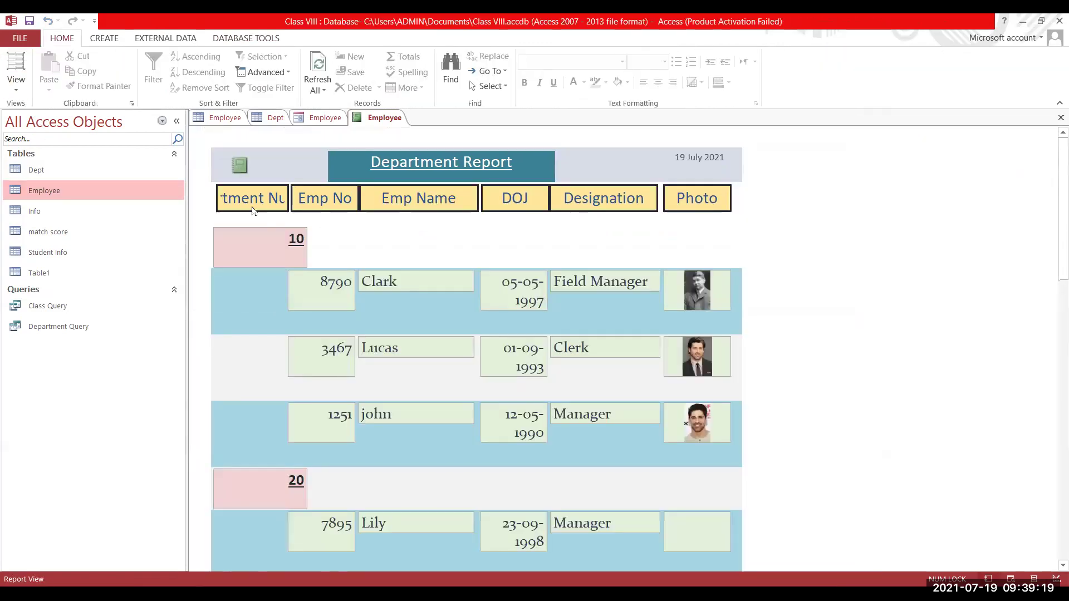